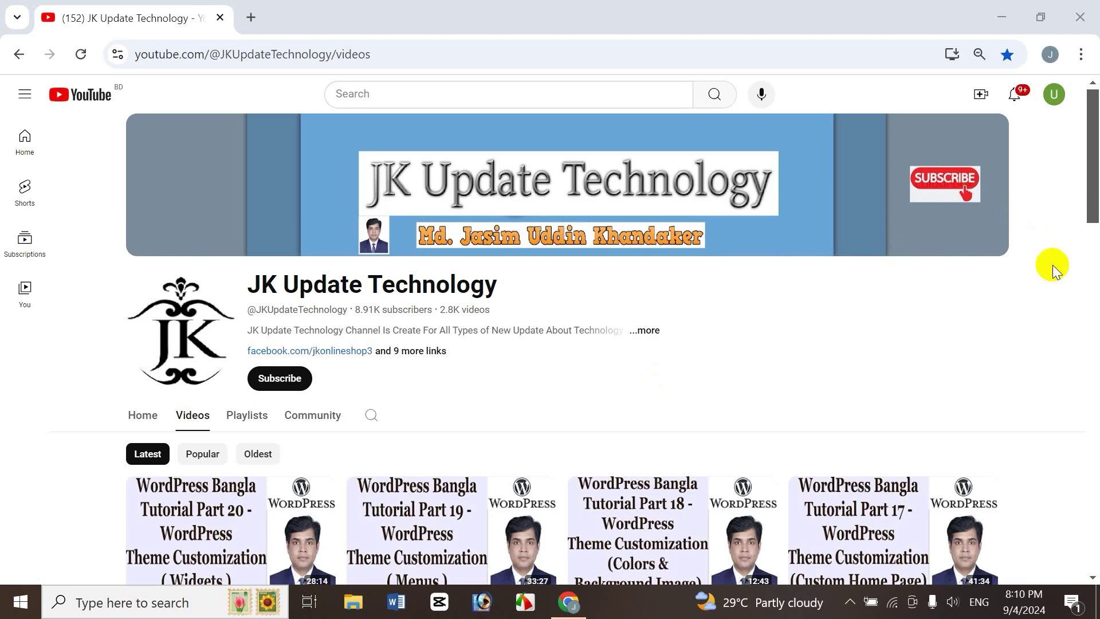
- Look through the JK Update Technology channel's uploads, covering the WordPress Bangla Tutorial videos from Part 20 to Part 1
{"action": "scroll", "coordinate": [1082, 172], "scroll_direction": "down", "scroll_amount": 3}
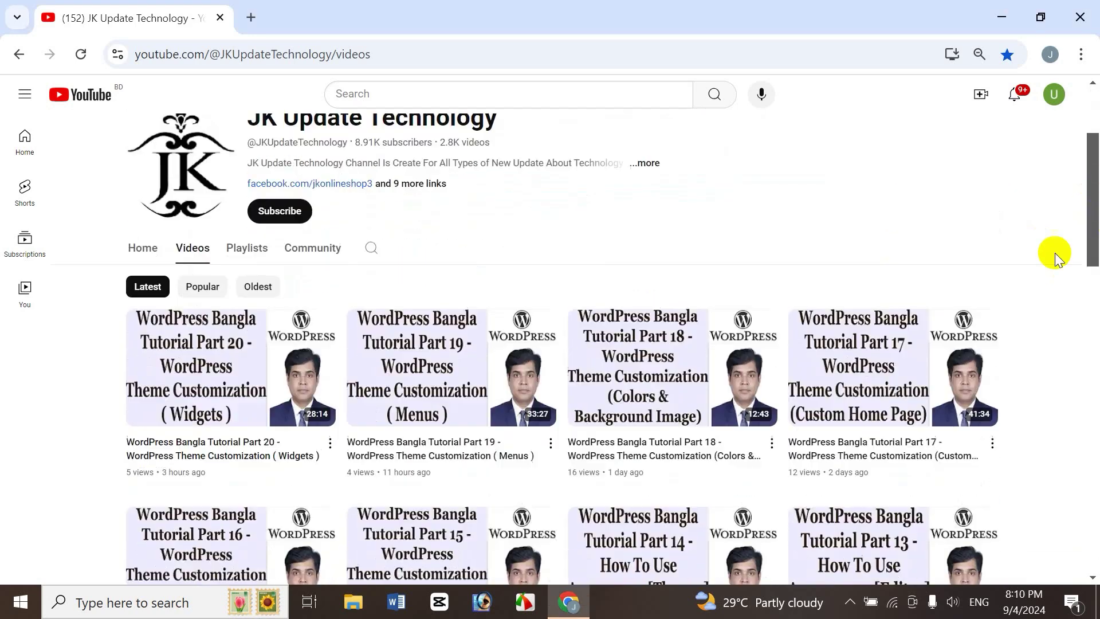
{"action": "mouse_move", "coordinate": [153, 450]}
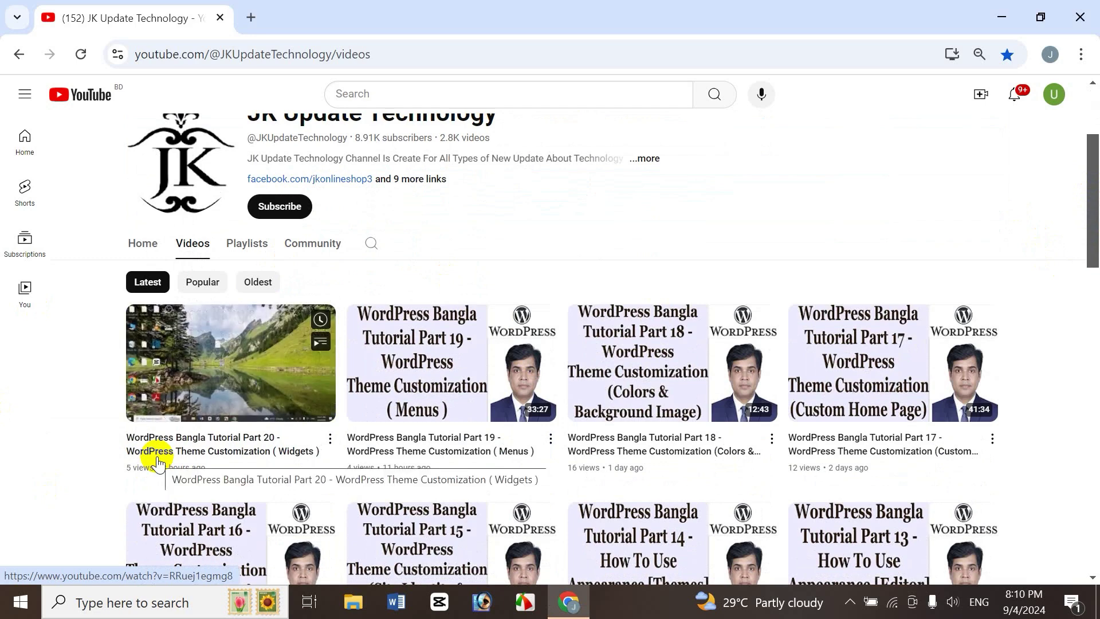
{"action": "mouse_move", "coordinate": [729, 480]}
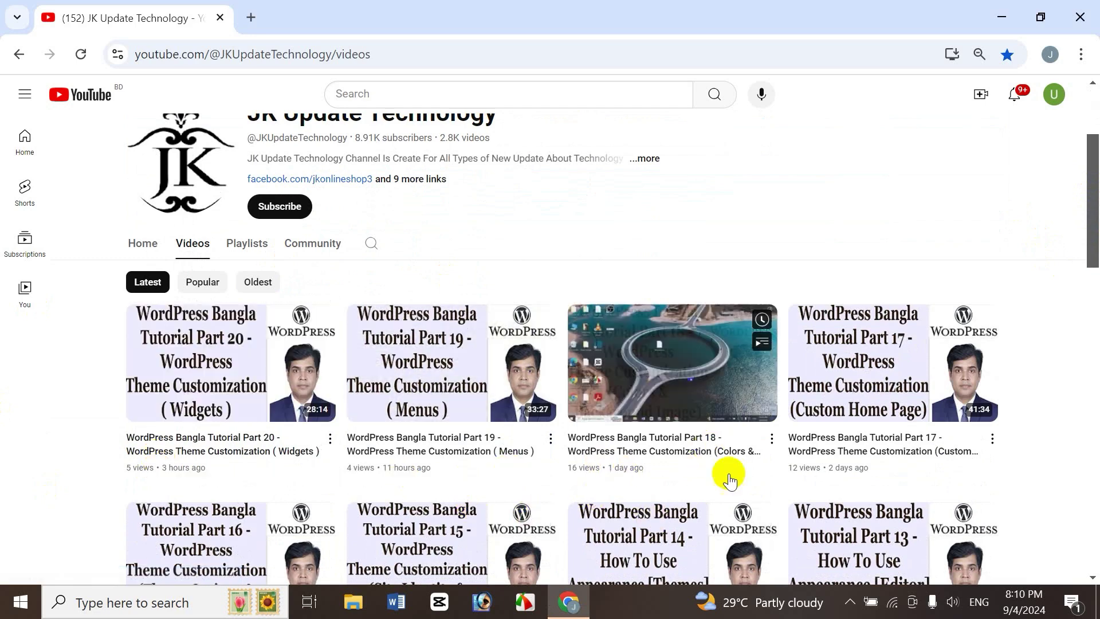
{"action": "scroll", "coordinate": [993, 312], "scroll_direction": "down", "scroll_amount": 3}
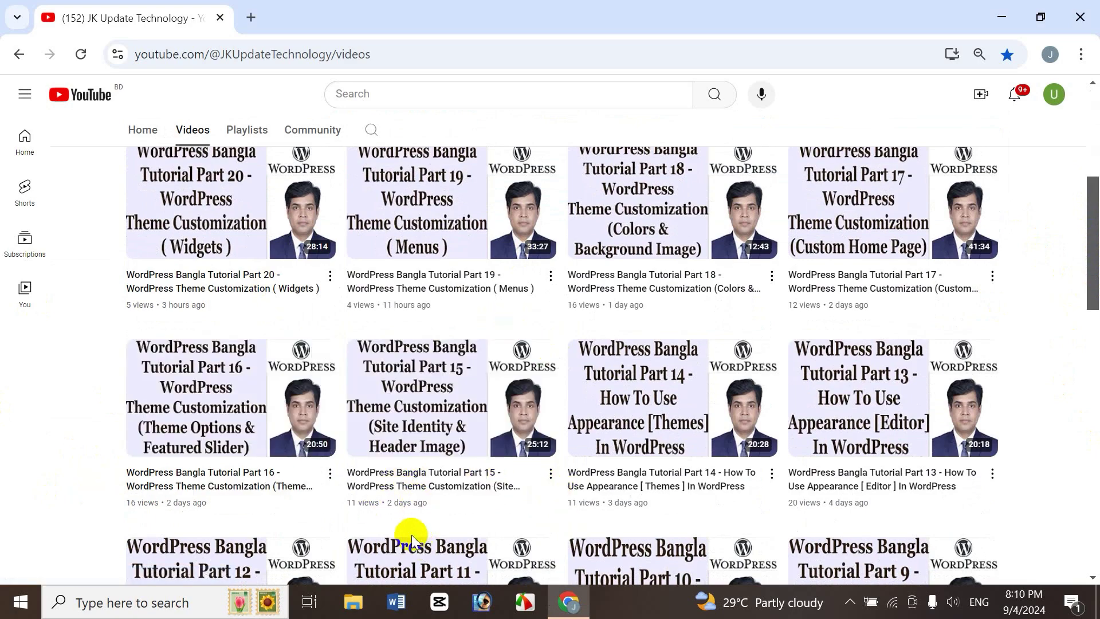
{"action": "left_click_drag", "start_coordinate": [1092, 270], "coordinate": [1094, 413]}
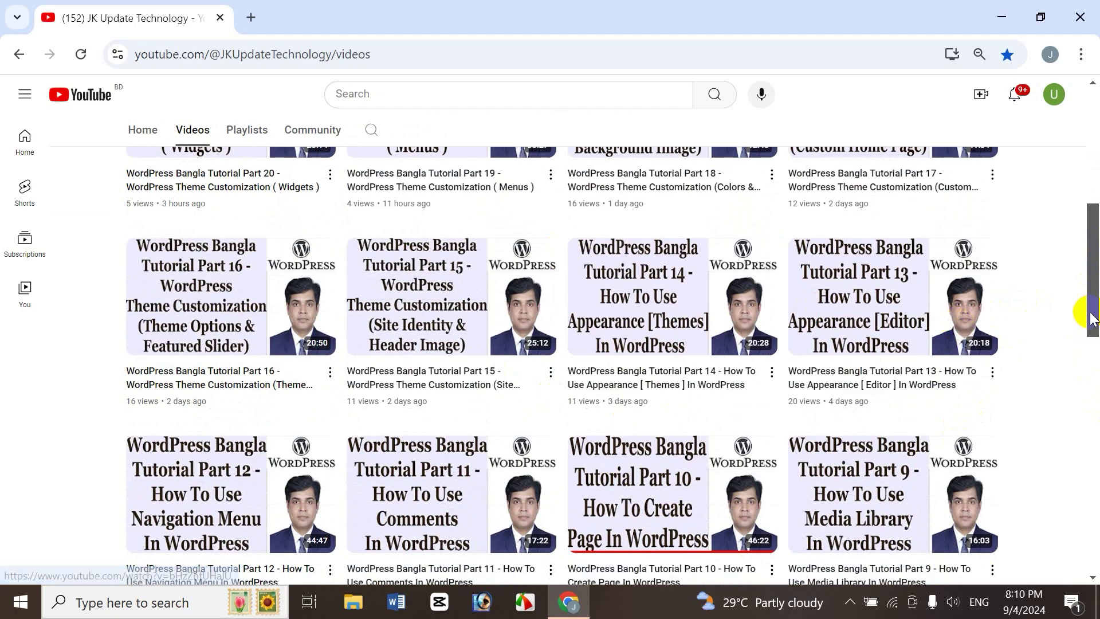
{"action": "left_click_drag", "start_coordinate": [1091, 317], "coordinate": [940, 372]}
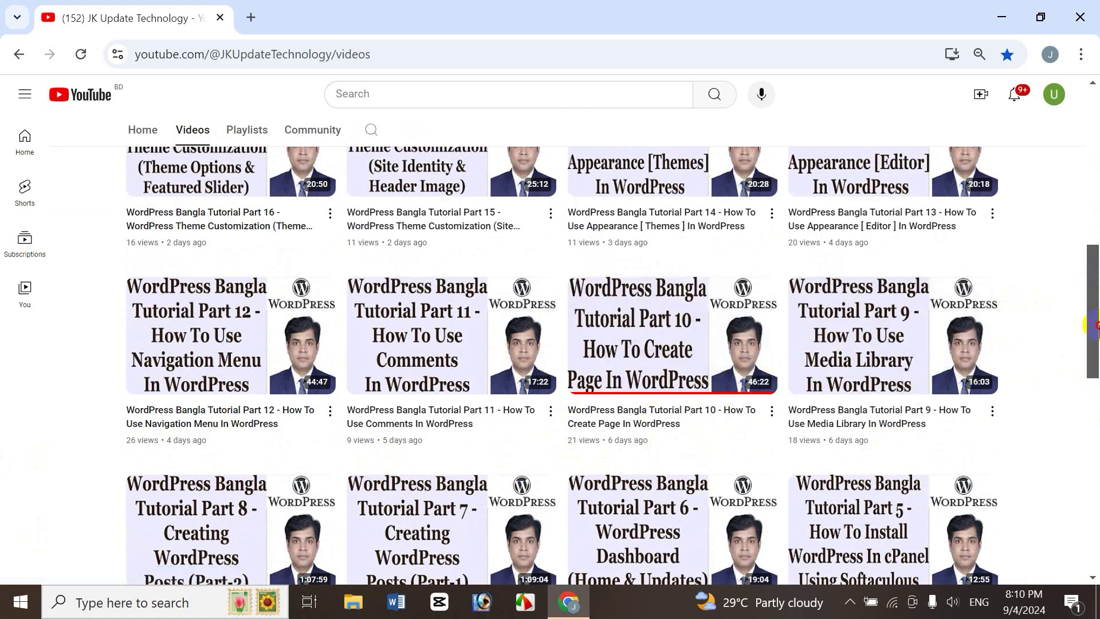
{"action": "scroll", "coordinate": [1094, 325], "scroll_direction": "down", "scroll_amount": 3}
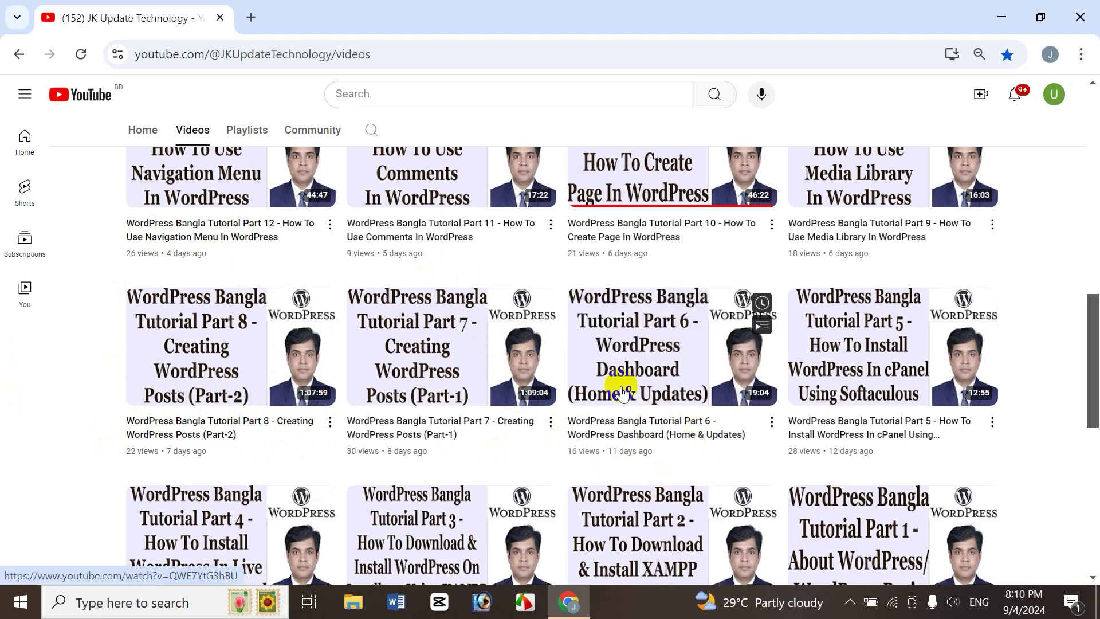
{"action": "scroll", "coordinate": [1087, 368], "scroll_direction": "down", "scroll_amount": 1}
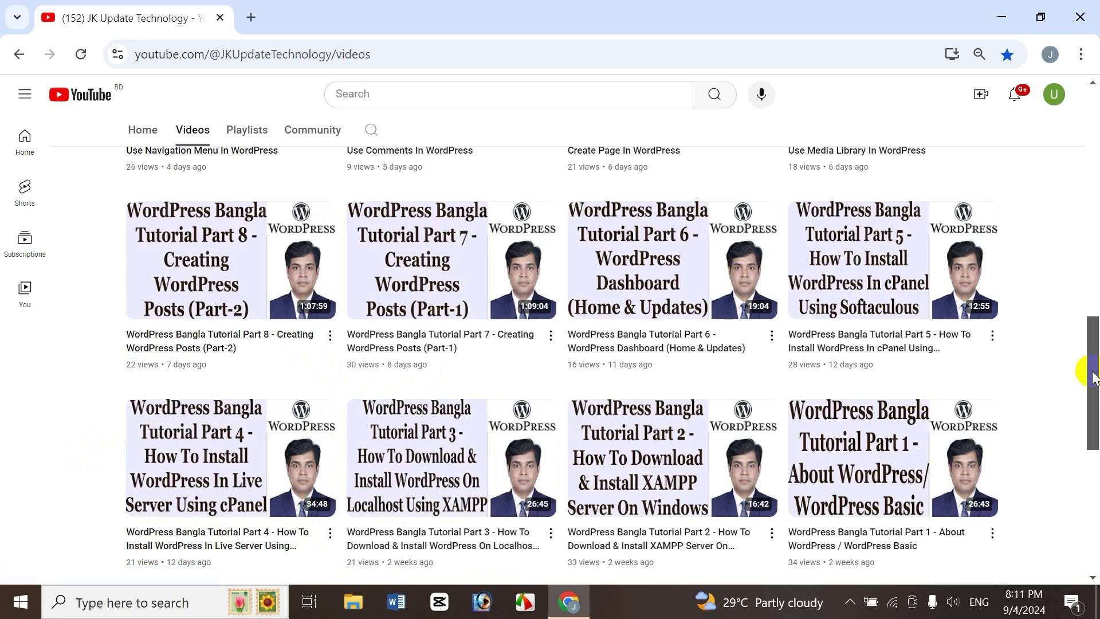
{"action": "scroll", "coordinate": [1092, 375], "scroll_direction": "down", "scroll_amount": 2}
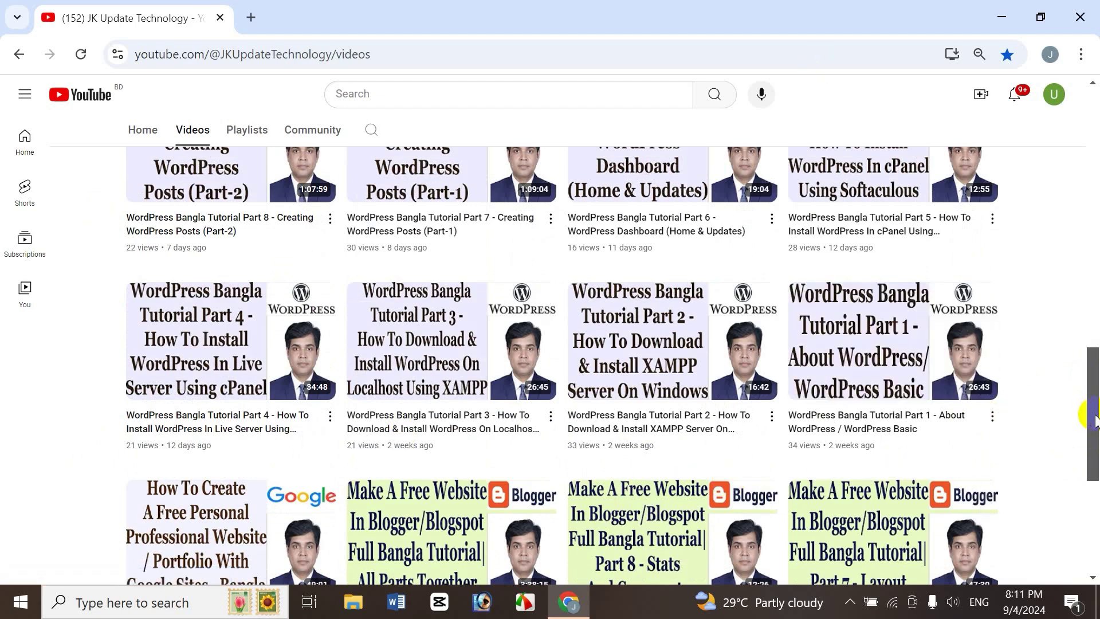
{"action": "left_click_drag", "start_coordinate": [1094, 408], "coordinate": [1095, 195]}
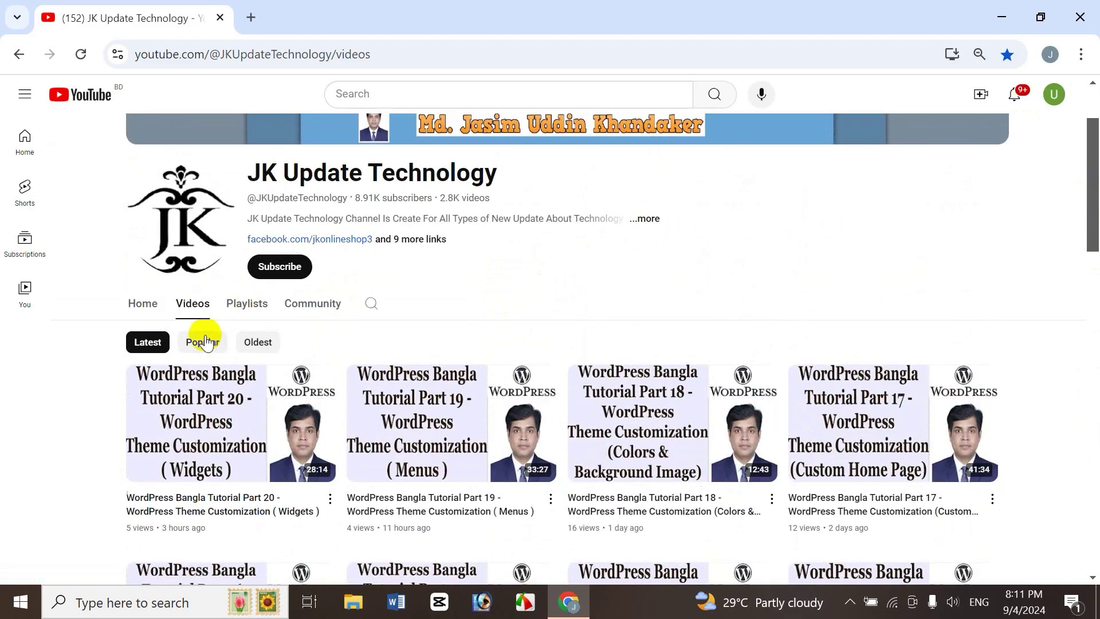
- Look through the channel's created playlists and return to its list of videos
{"action": "left_click", "coordinate": [234, 311]}
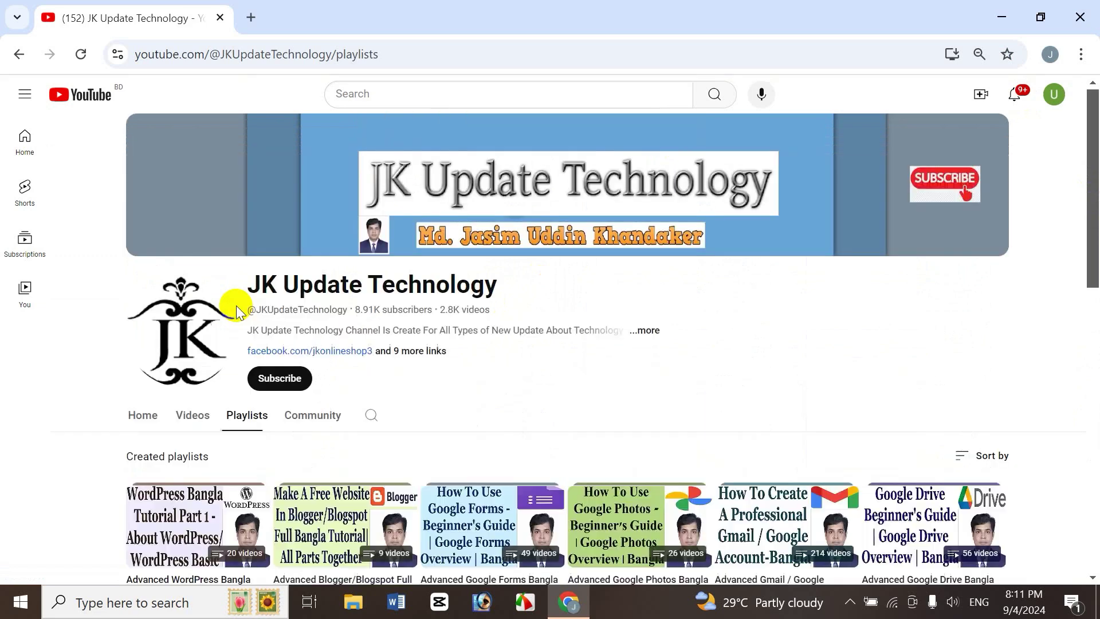
{"action": "left_click_drag", "start_coordinate": [1091, 195], "coordinate": [1089, 245]}
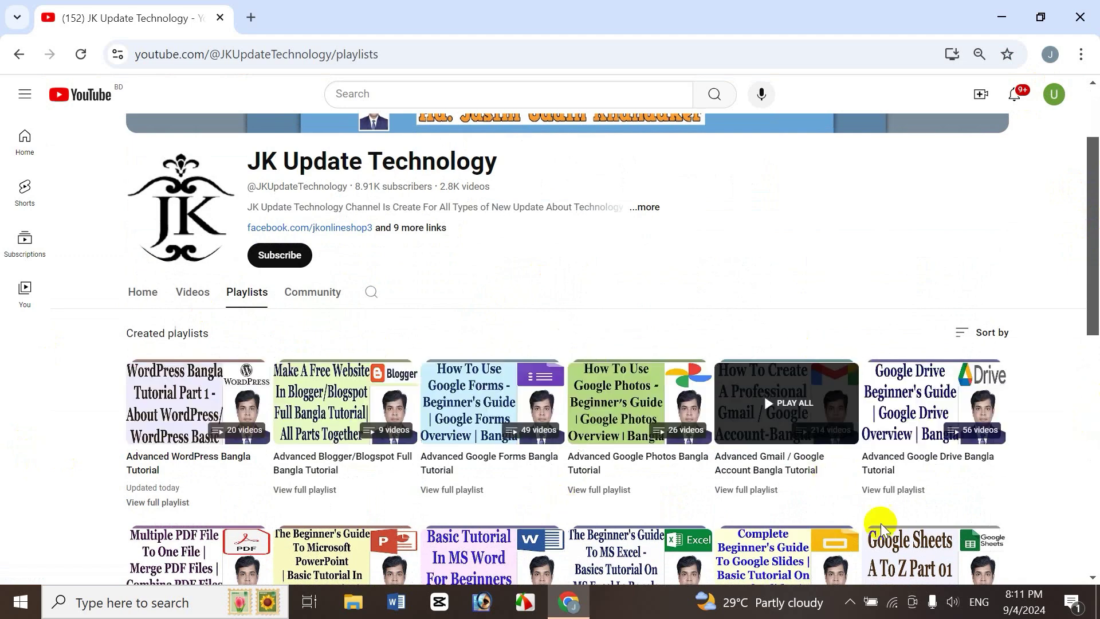
{"action": "left_click_drag", "start_coordinate": [1094, 235], "coordinate": [1071, 256]}
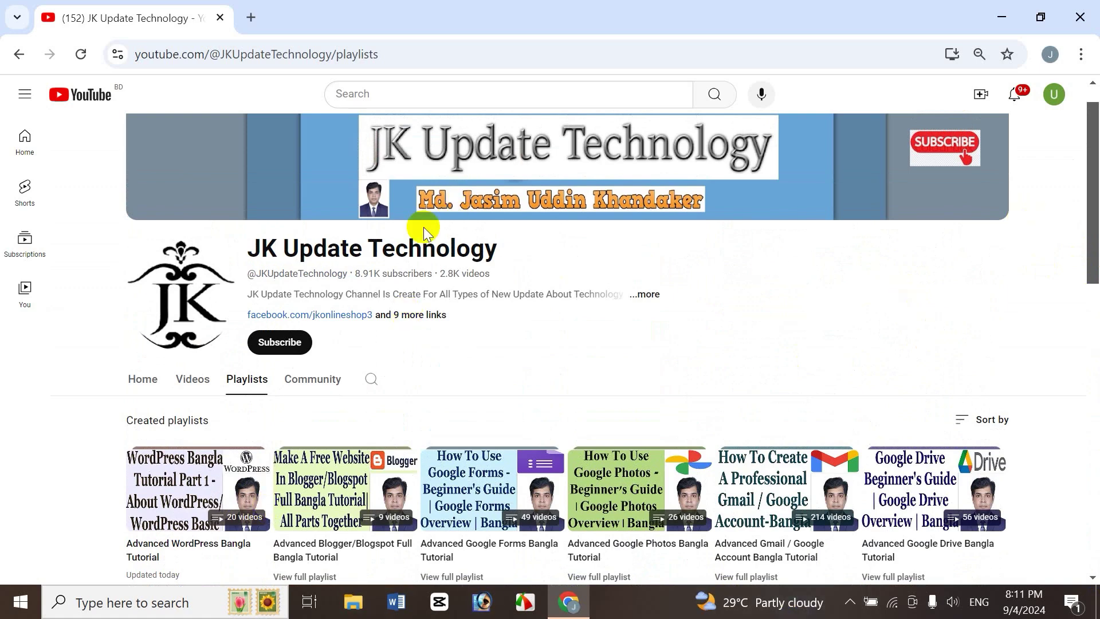
{"action": "left_click", "coordinate": [192, 378]}
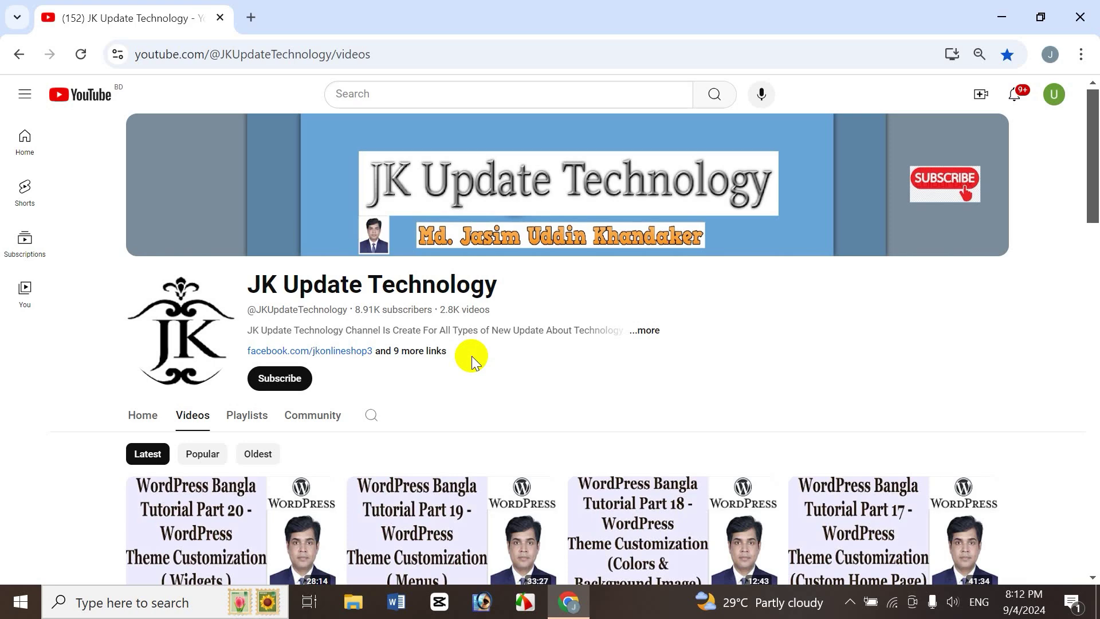
- Open the live site's login page at jasimonline.com/wp-admin in a new tab, and close that tab
{"action": "left_click", "coordinate": [252, 18]}
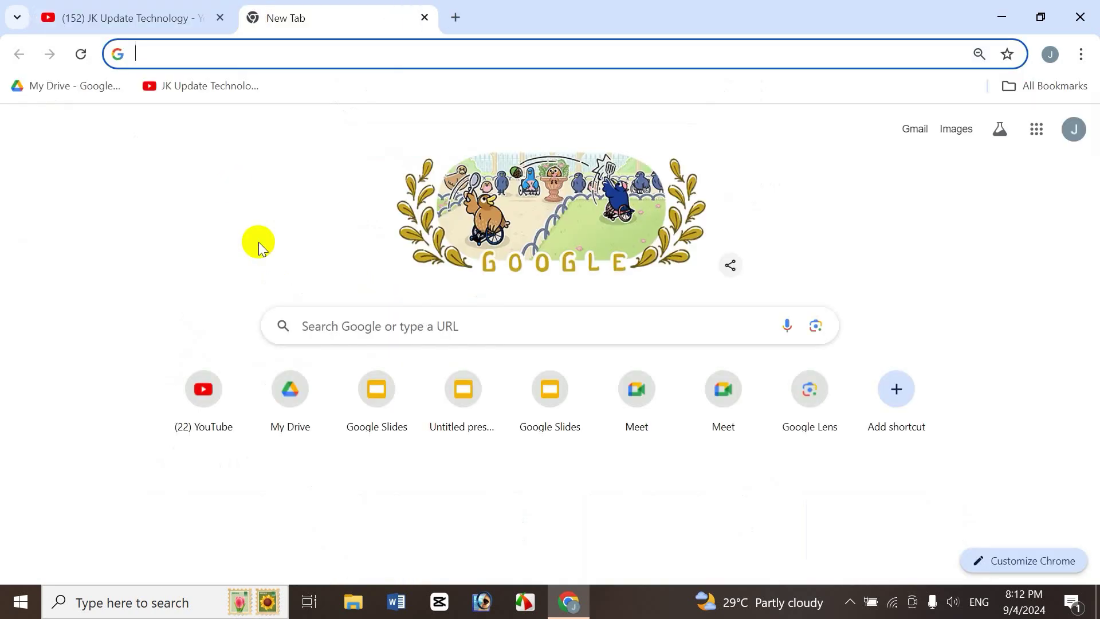
{"action": "type", "text": "j"}
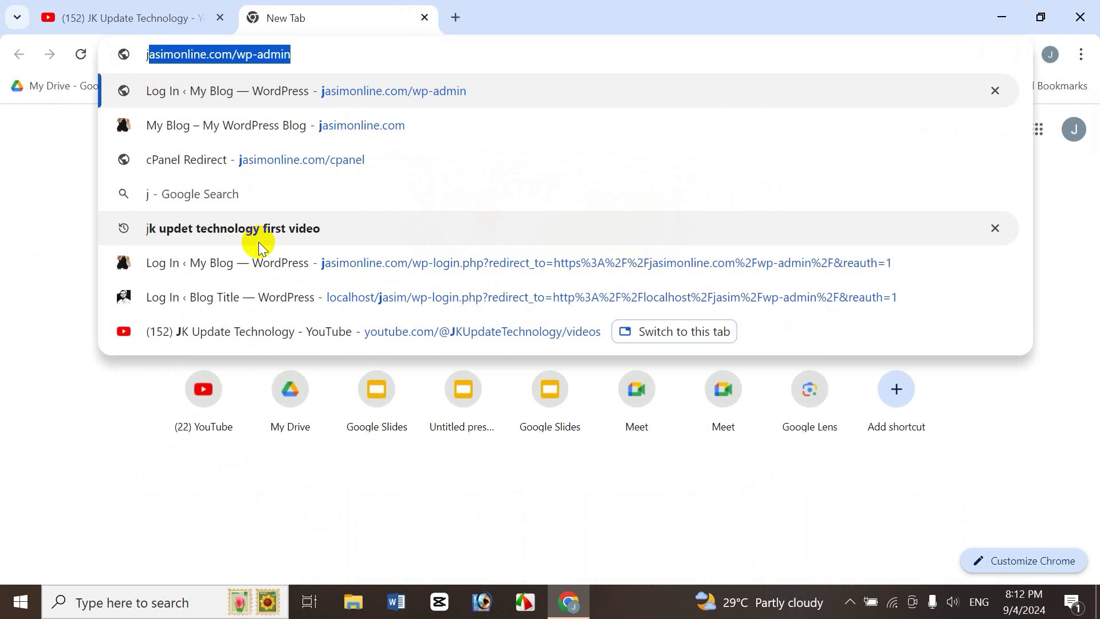
{"action": "key", "text": "Right"}
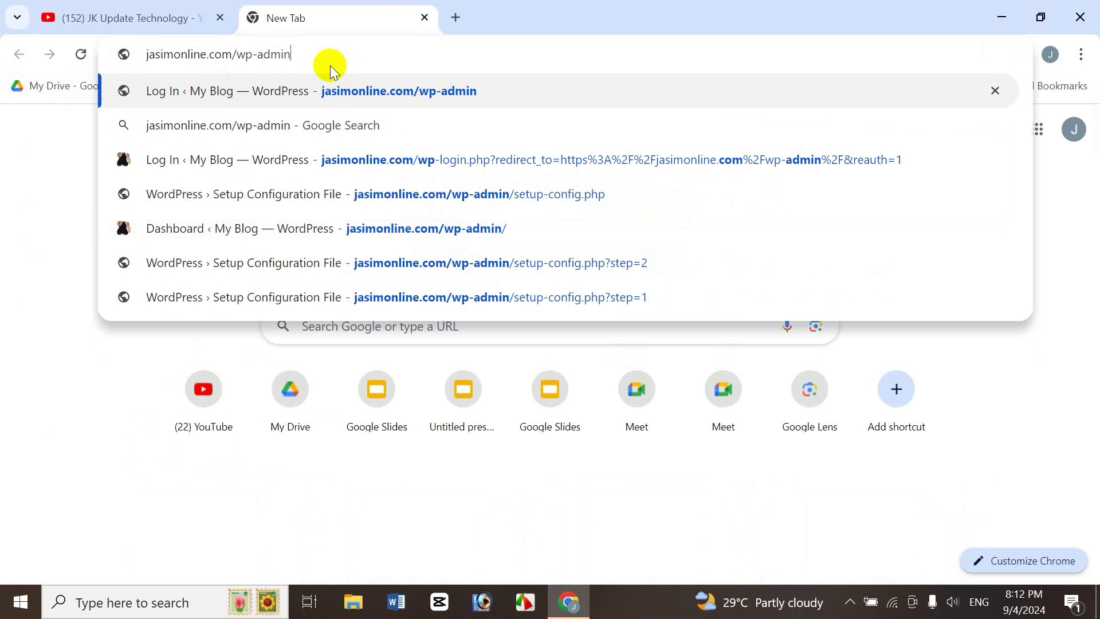
{"action": "key", "text": "Return"}
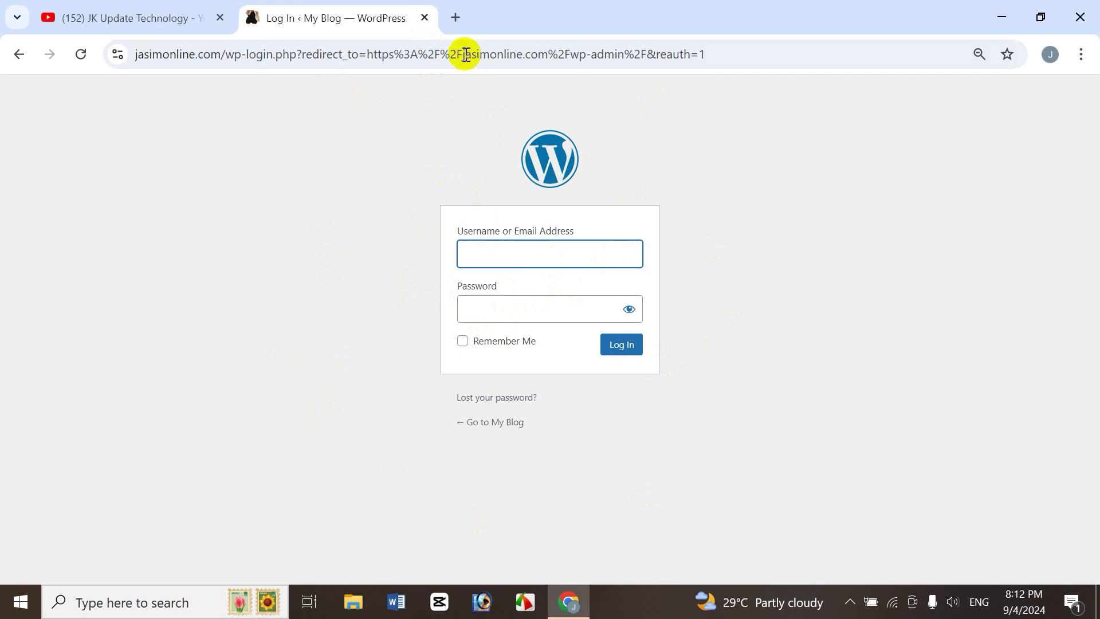
{"action": "left_click", "coordinate": [424, 18]}
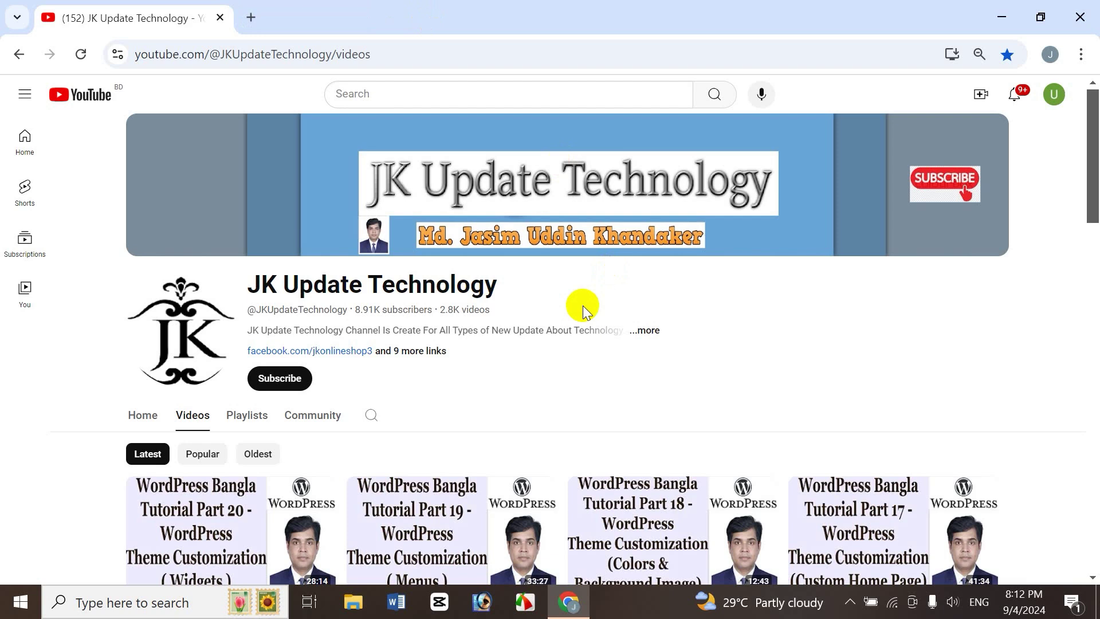
- Minimize the browser, search Windows for "xam" and launch the XAMPP Control Panel
{"action": "left_click", "coordinate": [1002, 16]}
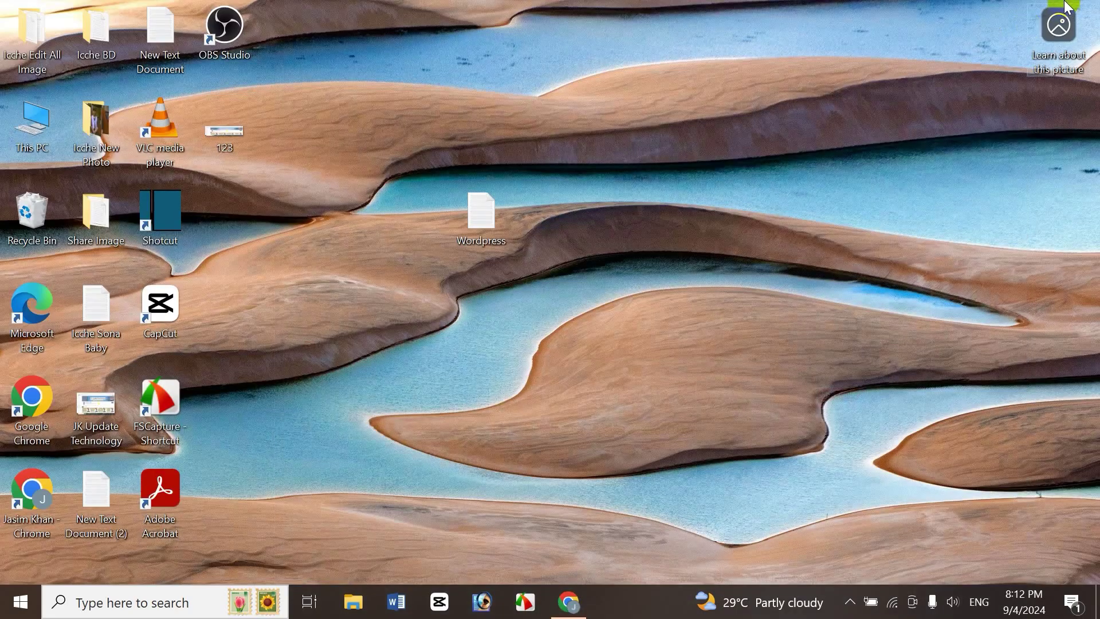
{"action": "right_click", "coordinate": [408, 242]}
{"action": "left_click", "coordinate": [122, 601]}
{"action": "type", "text": "xma"}
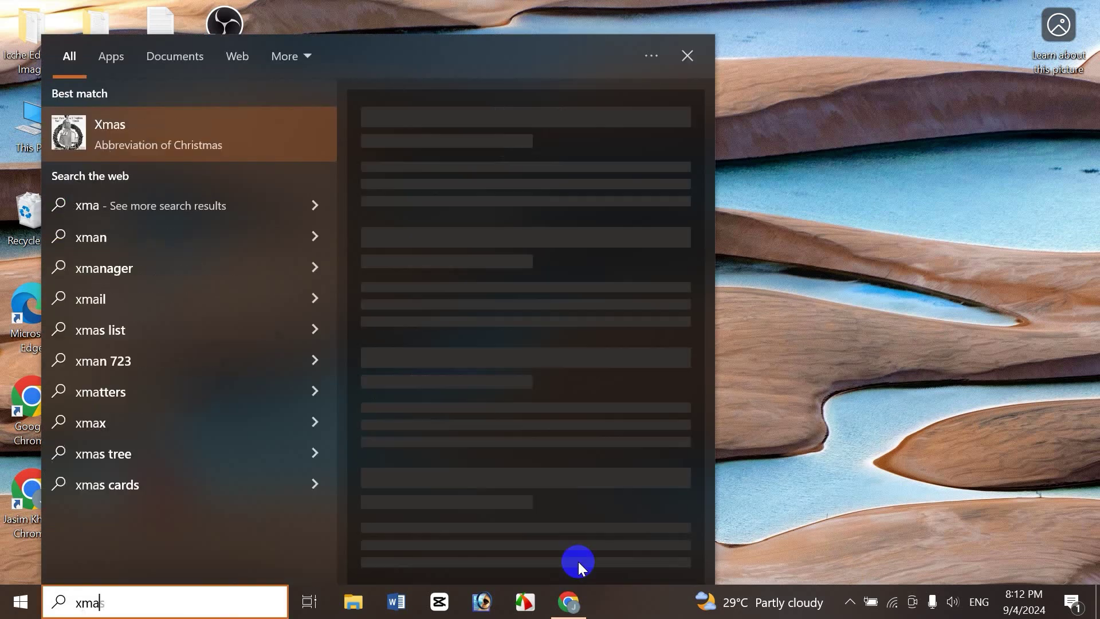
{"action": "key", "text": "BackSpace"}
{"action": "key", "text": "BackSpace"}
{"action": "type", "text": "am"}
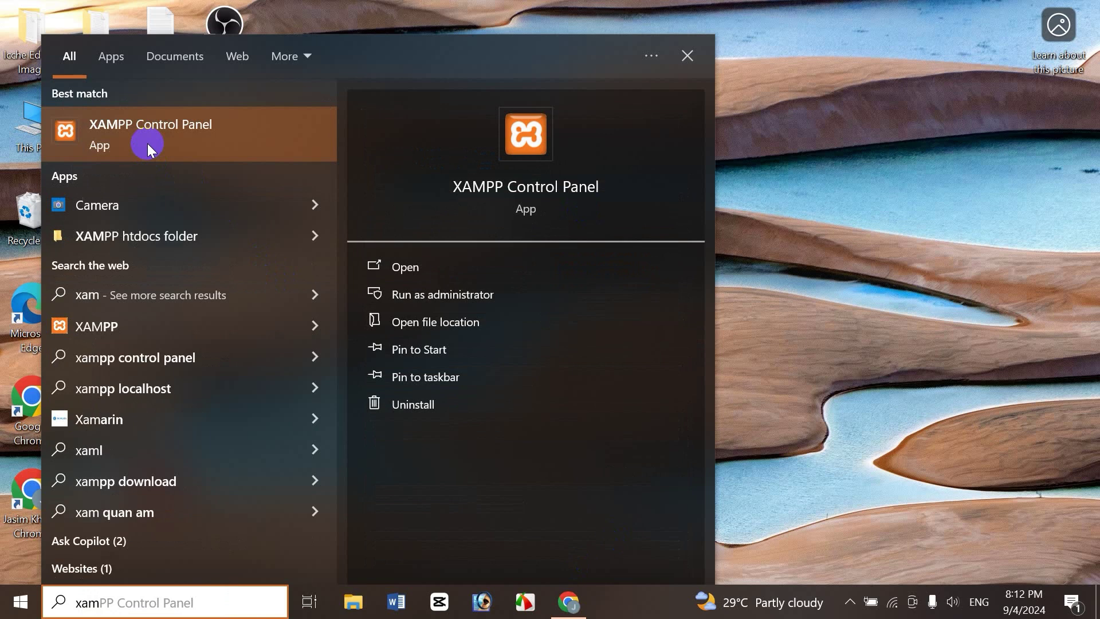
{"action": "left_click", "coordinate": [179, 136]}
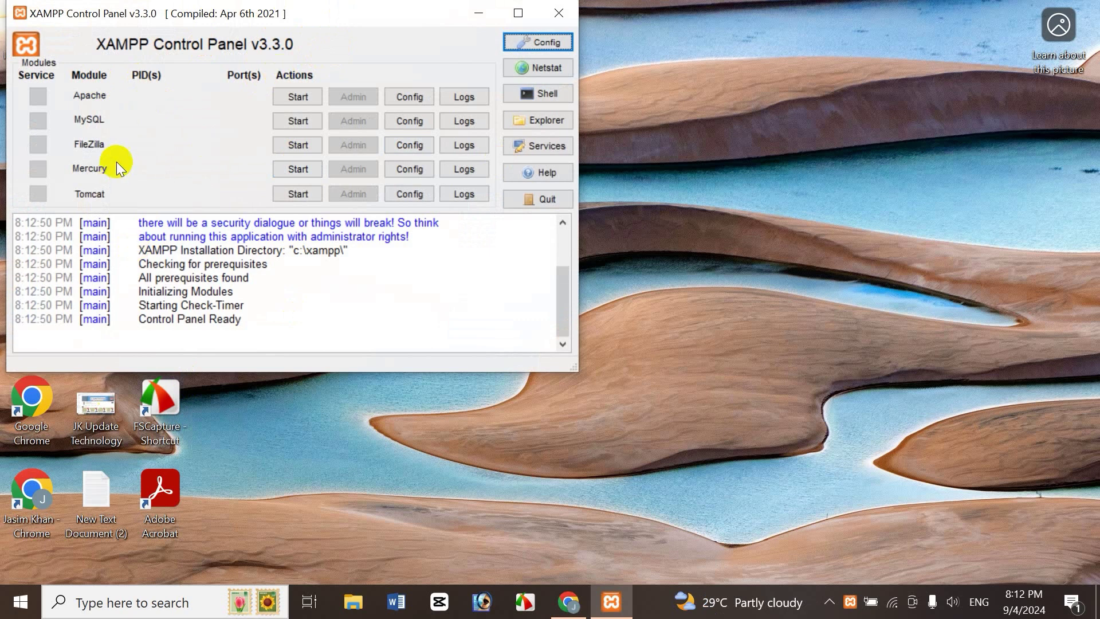
- Start the Apache and MySQL modules and minimize the XAMPP Control Panel
{"action": "left_click", "coordinate": [282, 96]}
{"action": "left_click", "coordinate": [298, 121]}
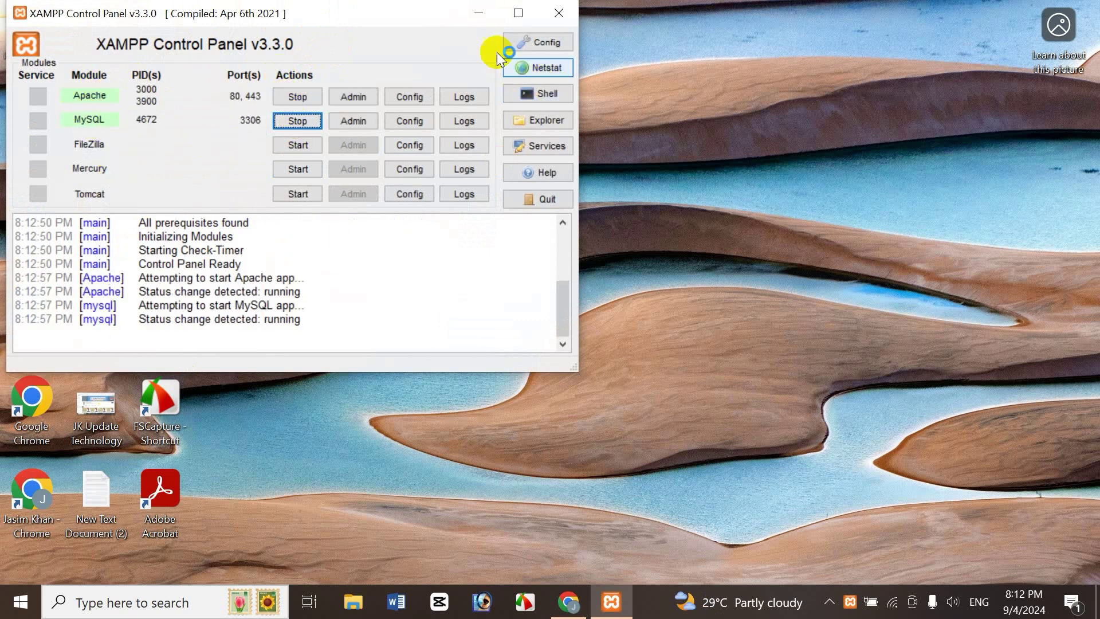
{"action": "left_click", "coordinate": [479, 13]}
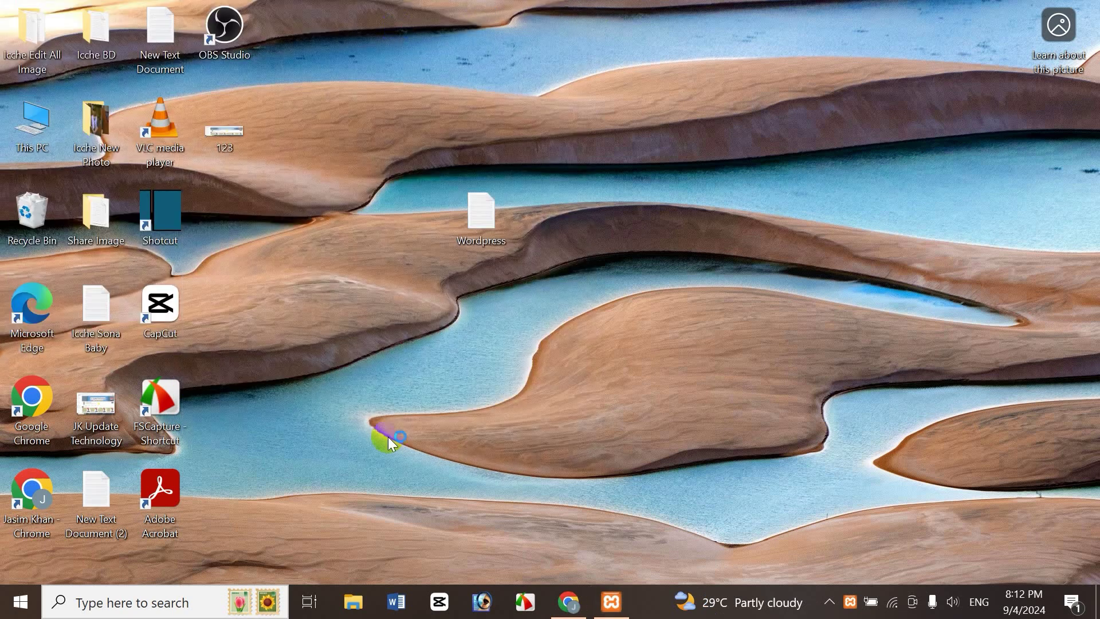
- Switch to Chrome and load localhost/jasim/wp-admin in a new tab
{"action": "left_click", "coordinate": [568, 600]}
{"action": "left_click", "coordinate": [251, 19]}
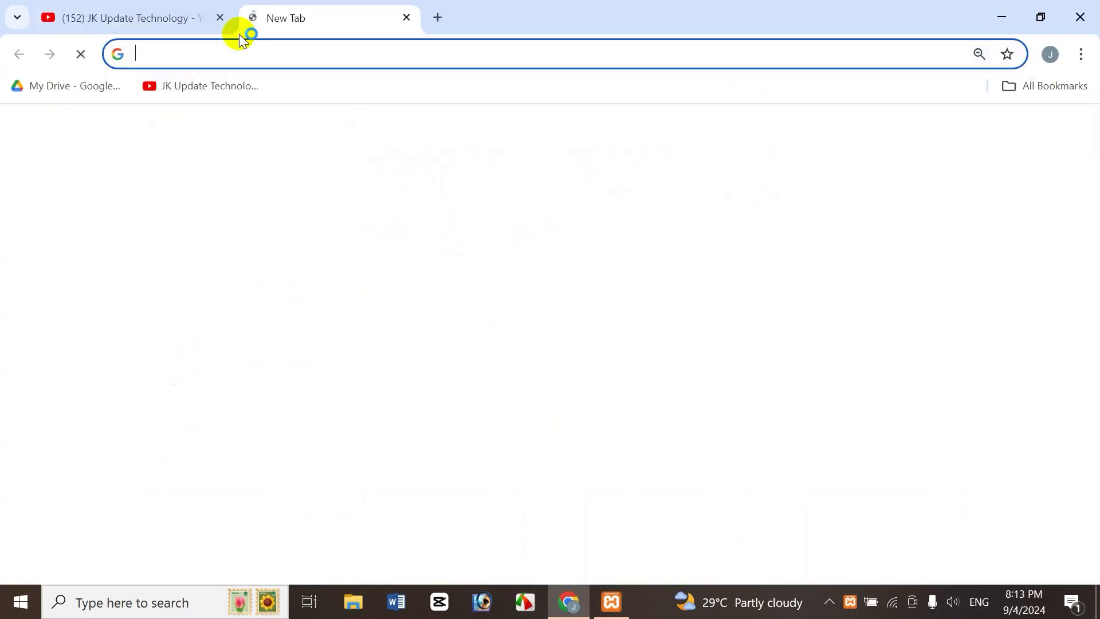
{"action": "type", "text": "localhost/jasim/wp-admin"}
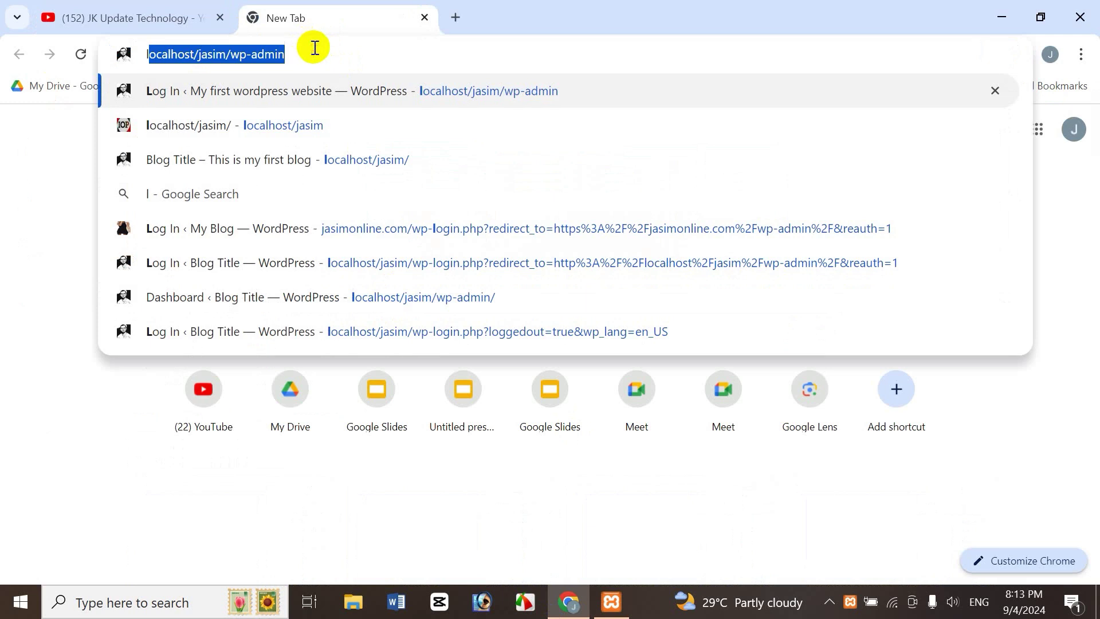
{"action": "left_click", "coordinate": [177, 54]}
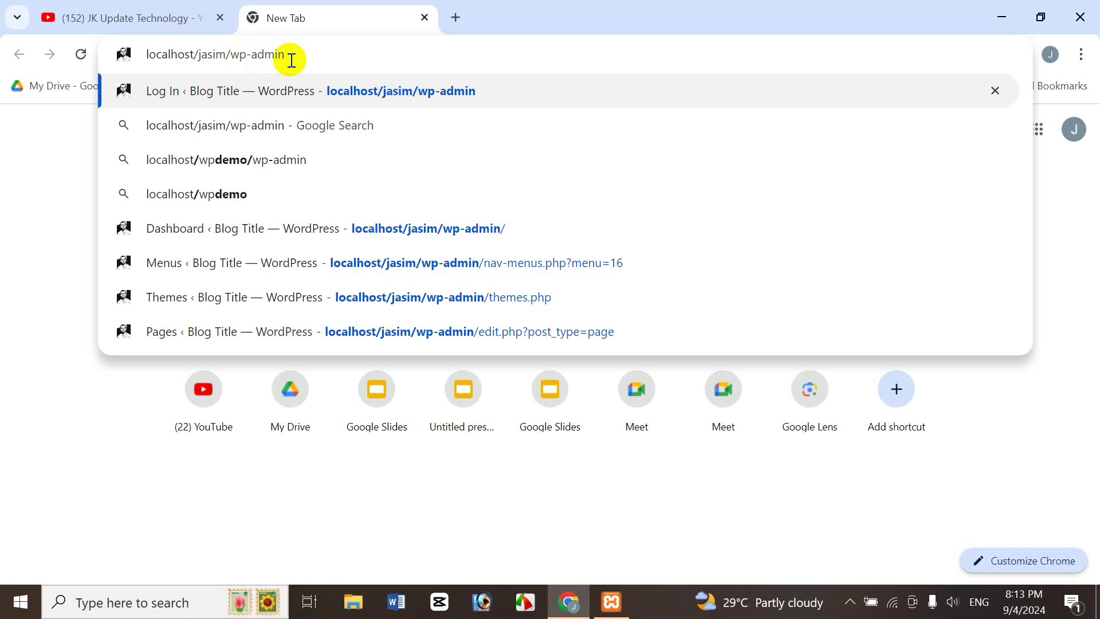
{"action": "key", "text": "Return"}
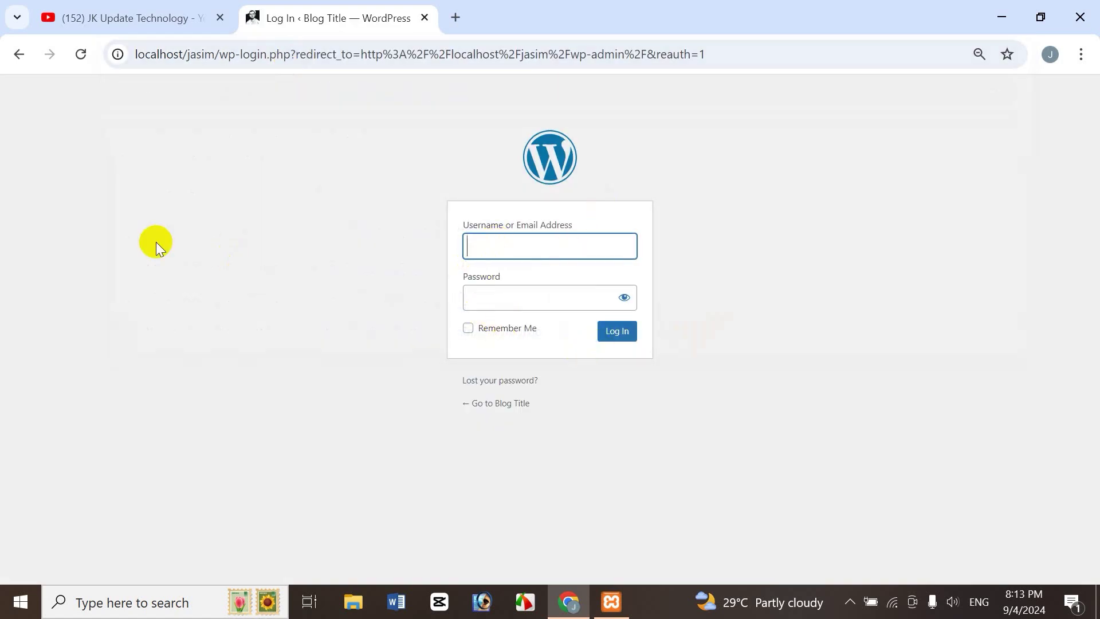
- Log in to the local WordPress site by entering the account's username and password
{"action": "type", "text": "hasan"}
{"action": "key", "text": "Tab"}
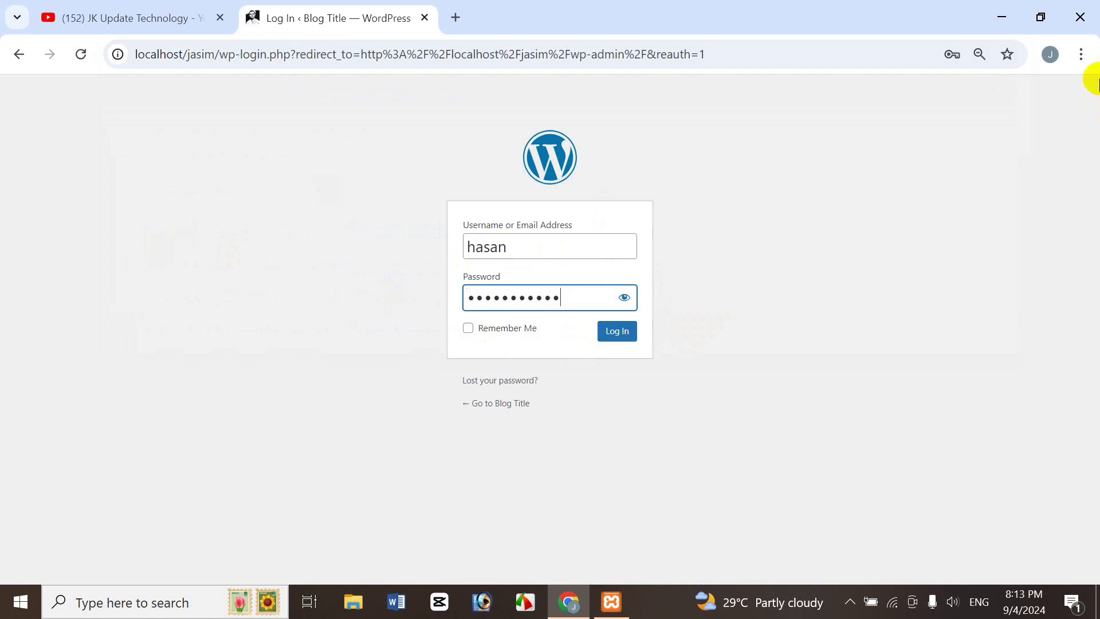
{"action": "left_click", "coordinate": [626, 330]}
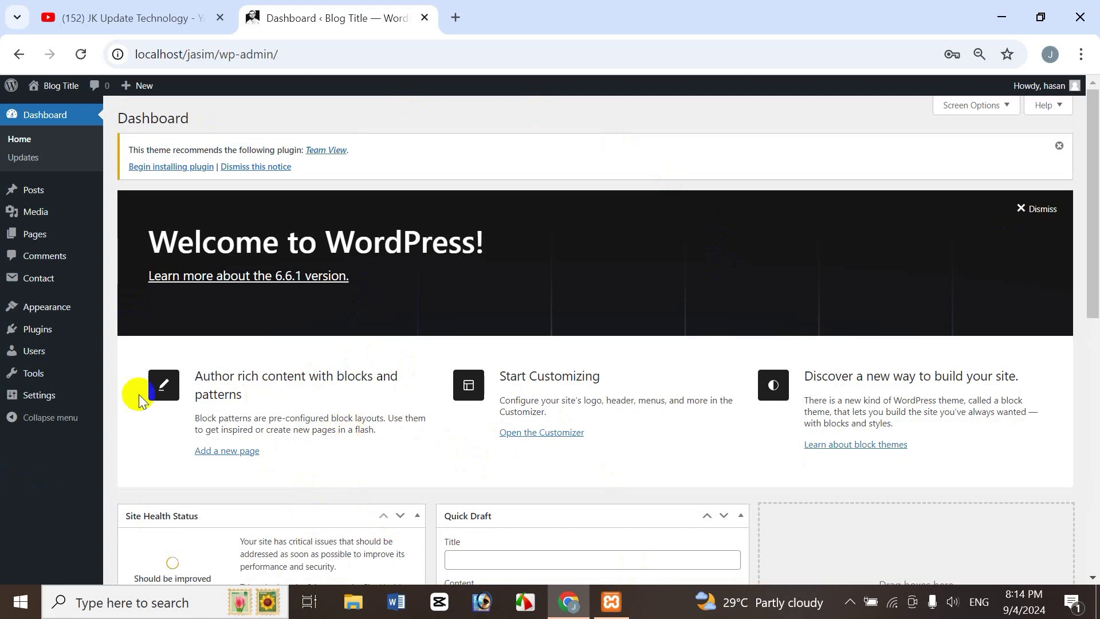
- Open the Themes page from Appearance, load the Customizer in a new browser tab and switch to that tab
{"action": "mouse_move", "coordinate": [54, 311]}
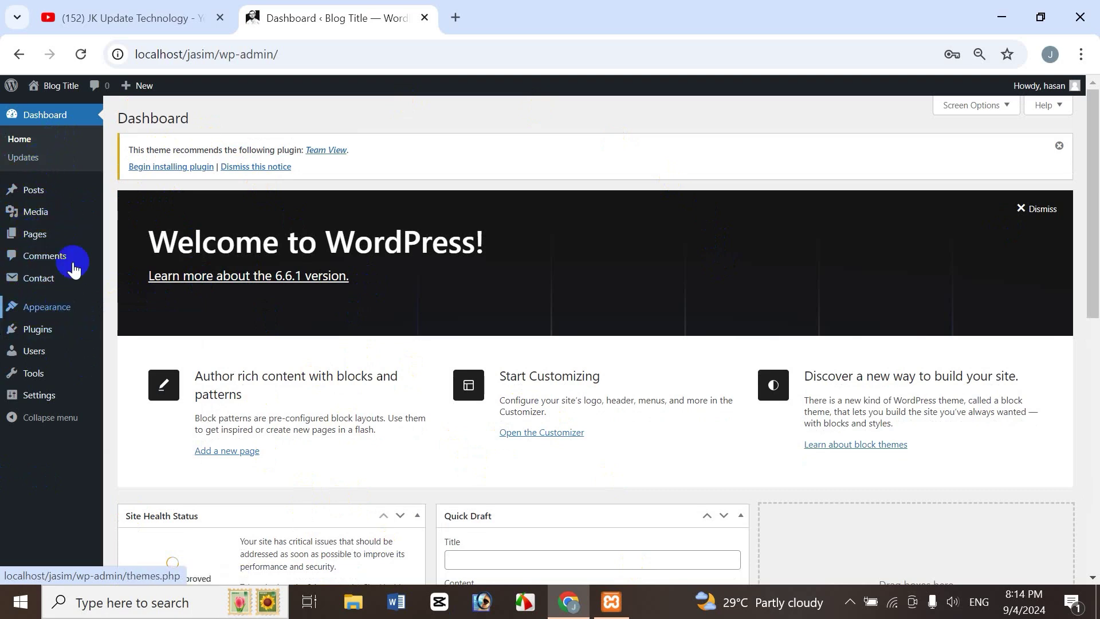
{"action": "left_click", "coordinate": [146, 20]}
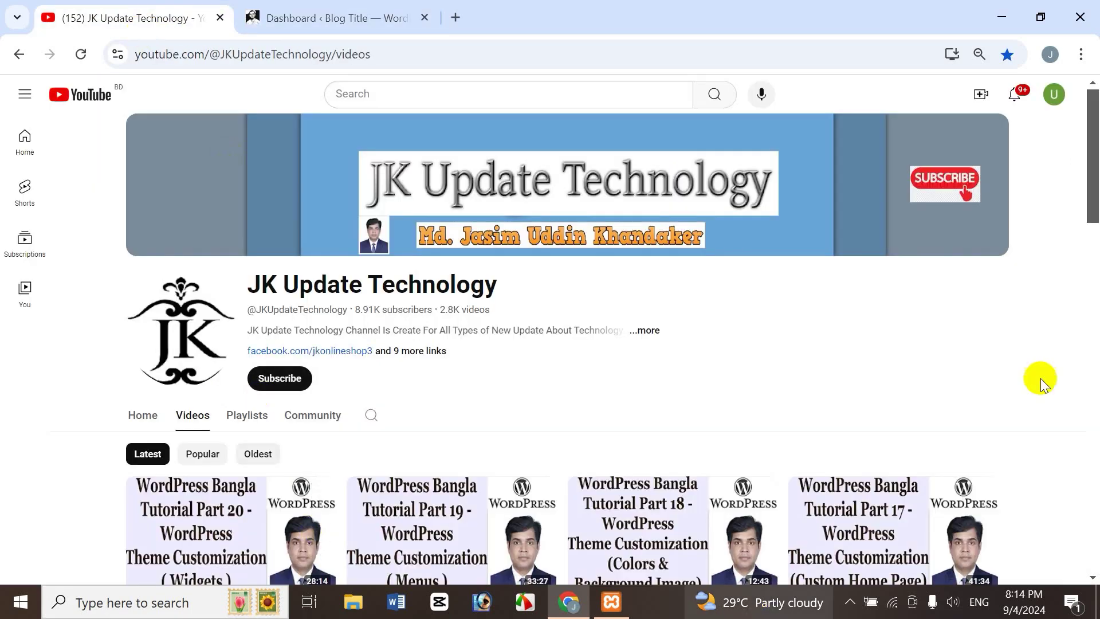
{"action": "left_click", "coordinate": [326, 17]}
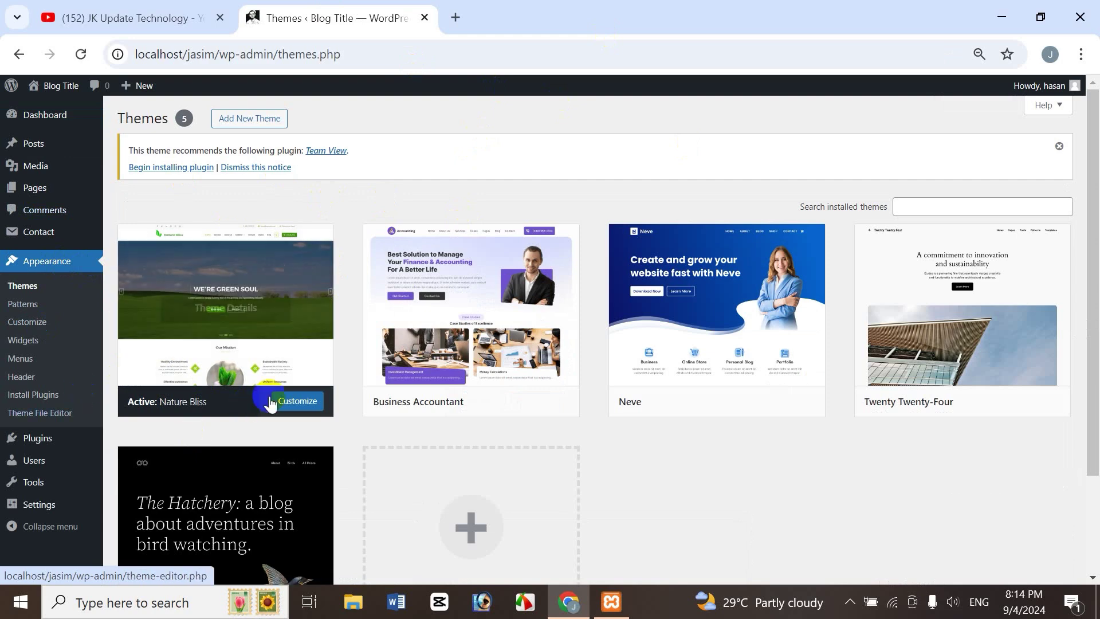
{"action": "left_click", "coordinate": [301, 408]}
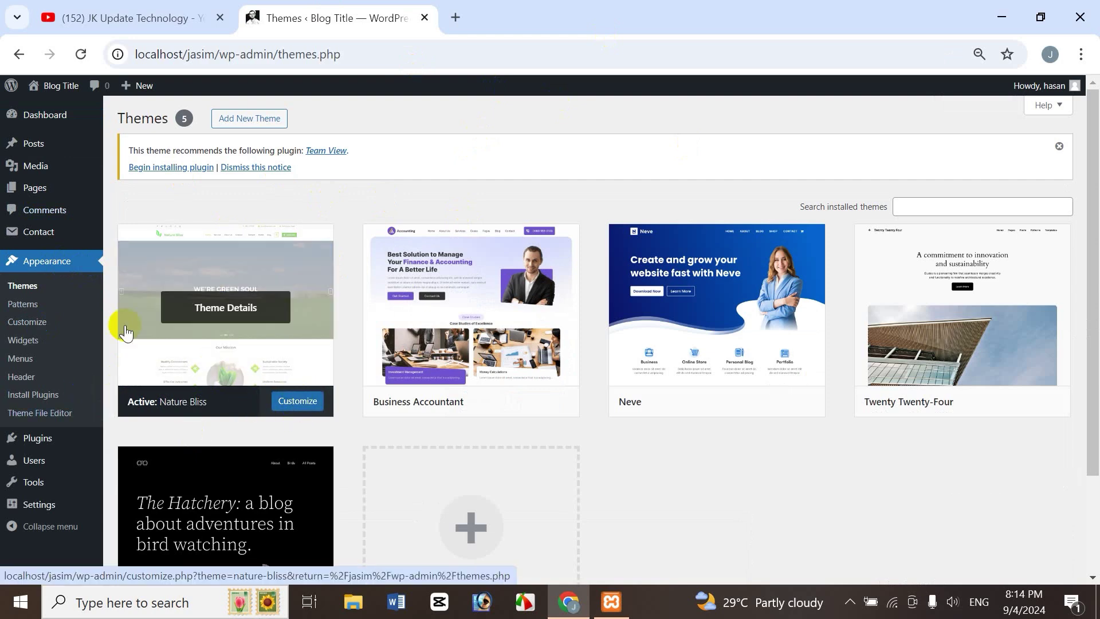
{"action": "left_click", "coordinate": [19, 331]}
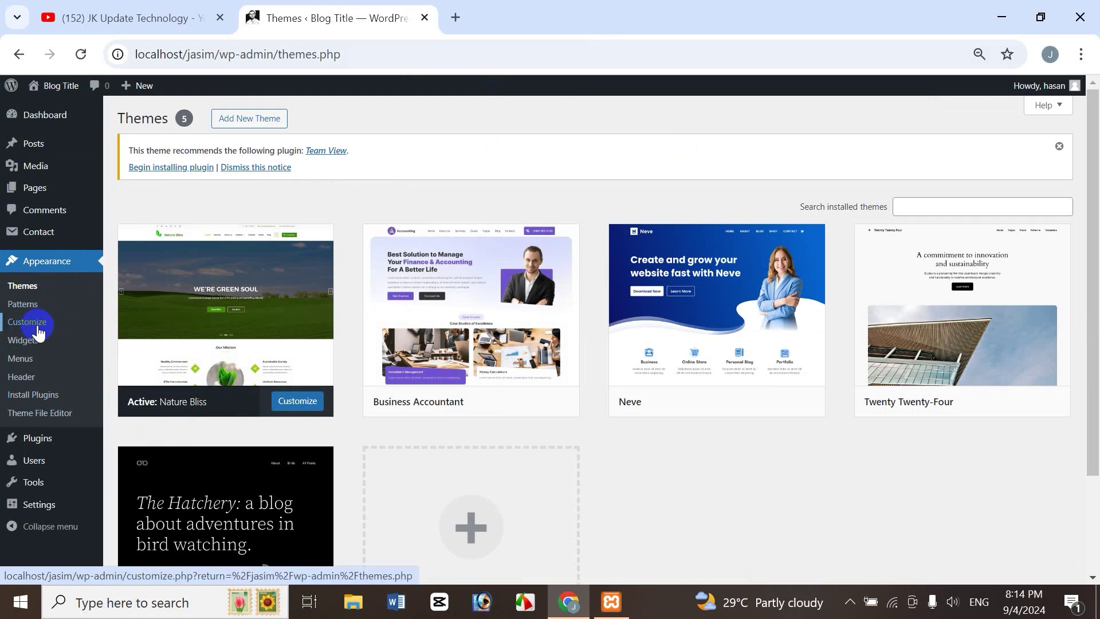
{"action": "right_click", "coordinate": [38, 330]}
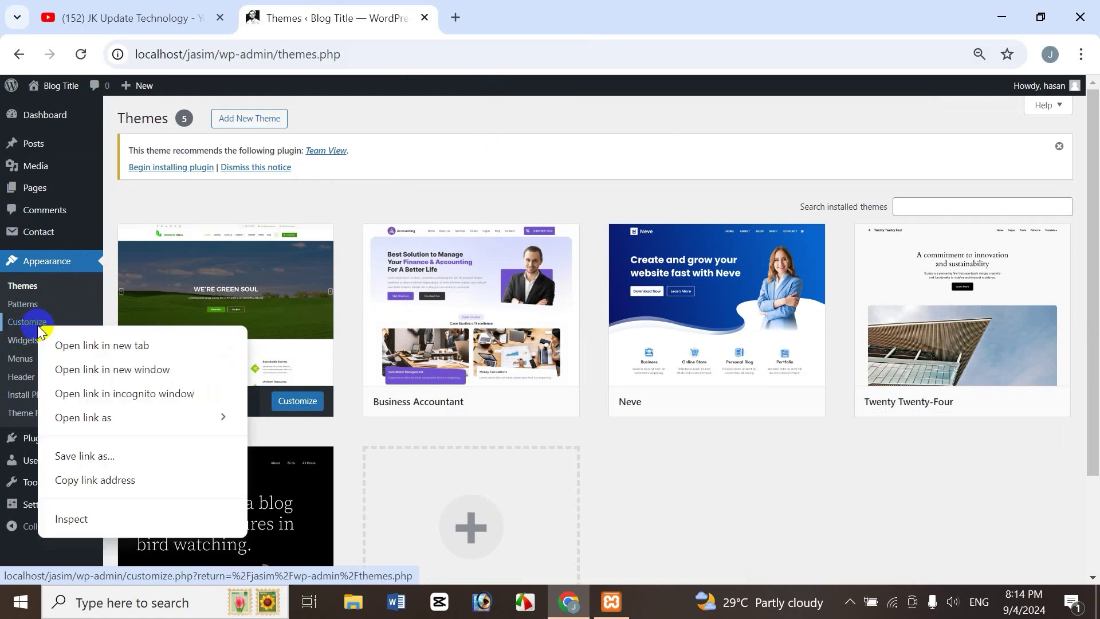
{"action": "left_click", "coordinate": [129, 346]}
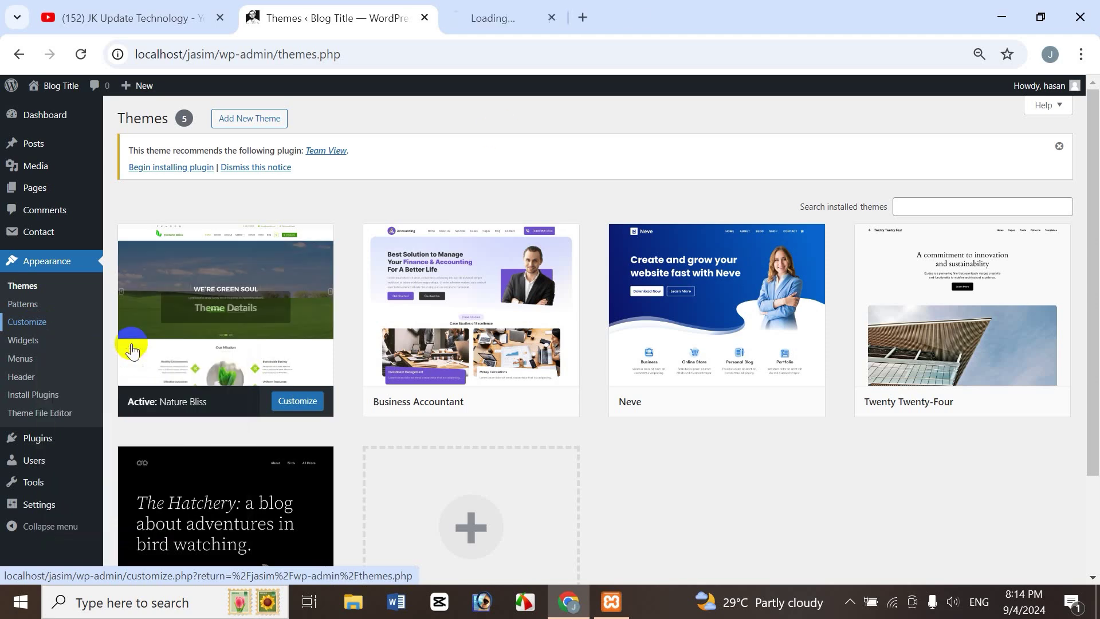
{"action": "left_click", "coordinate": [548, 14]}
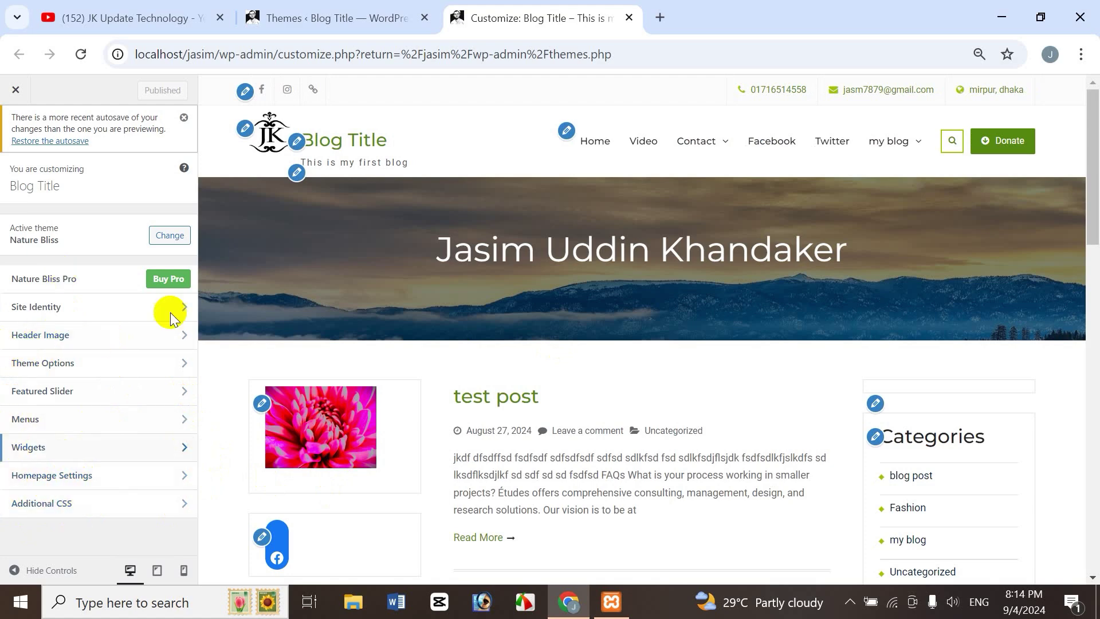
{"action": "left_click", "coordinate": [336, 19]}
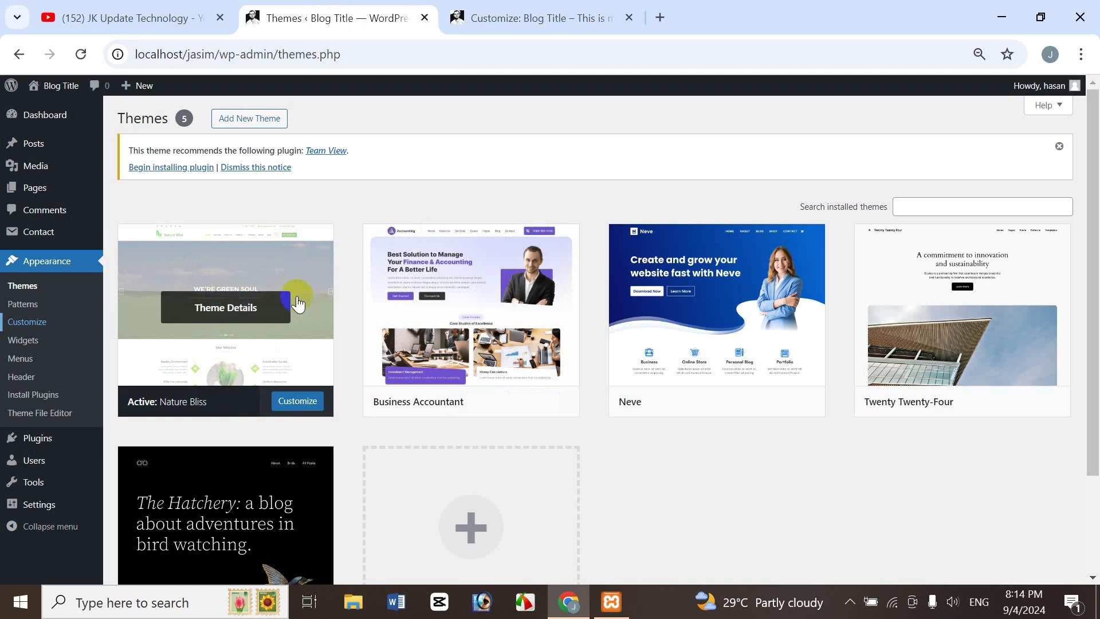
{"action": "left_click", "coordinate": [572, 32]}
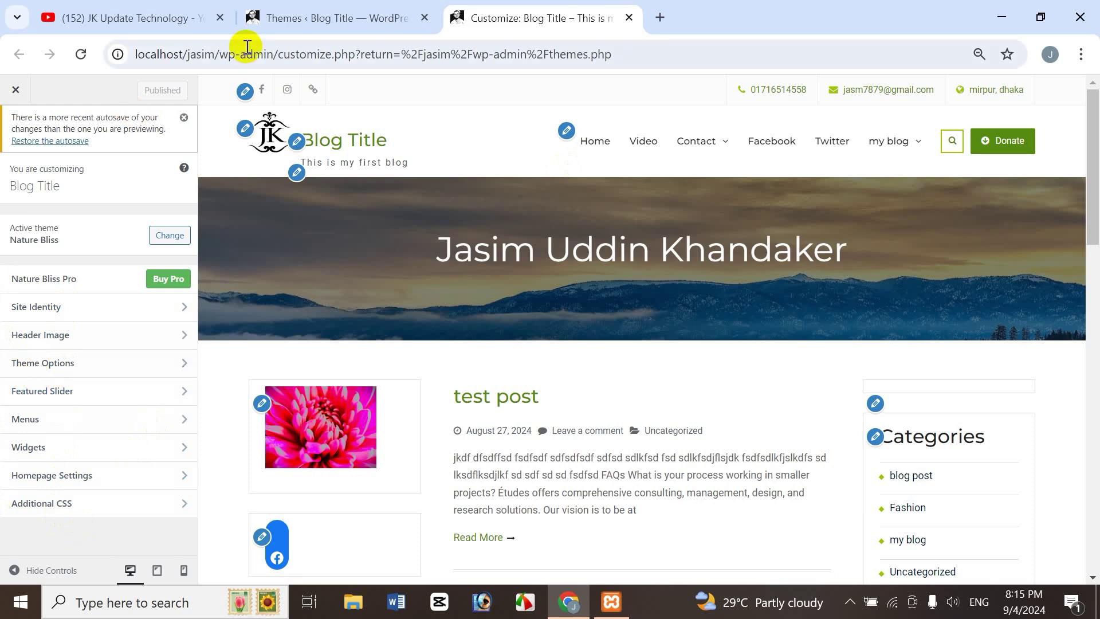
{"action": "left_click", "coordinate": [367, 16]}
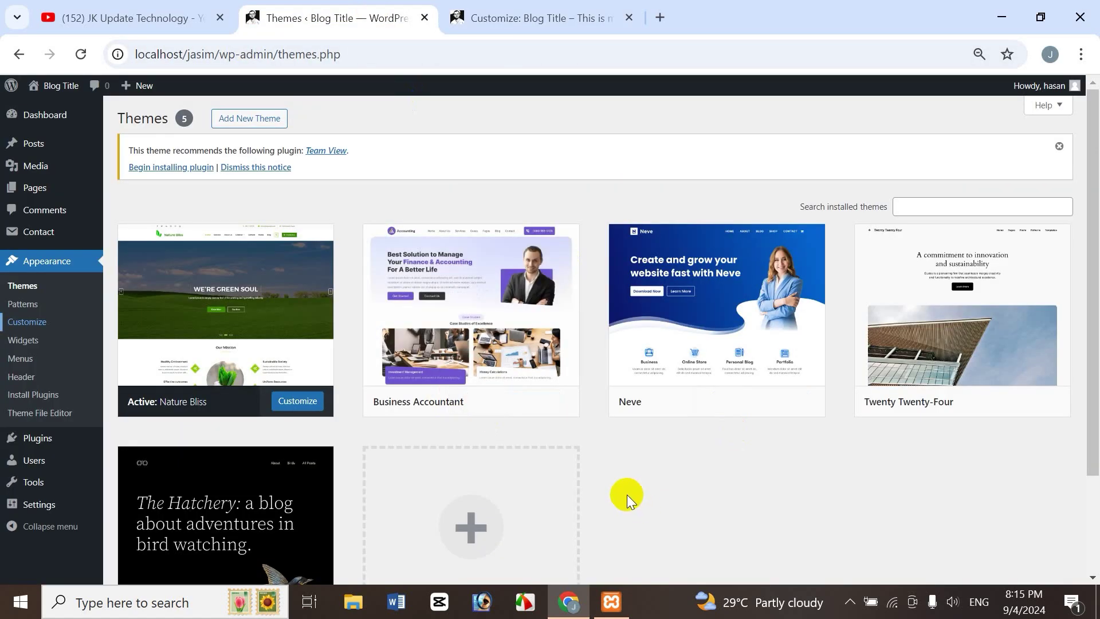
{"action": "left_click", "coordinate": [526, 19]}
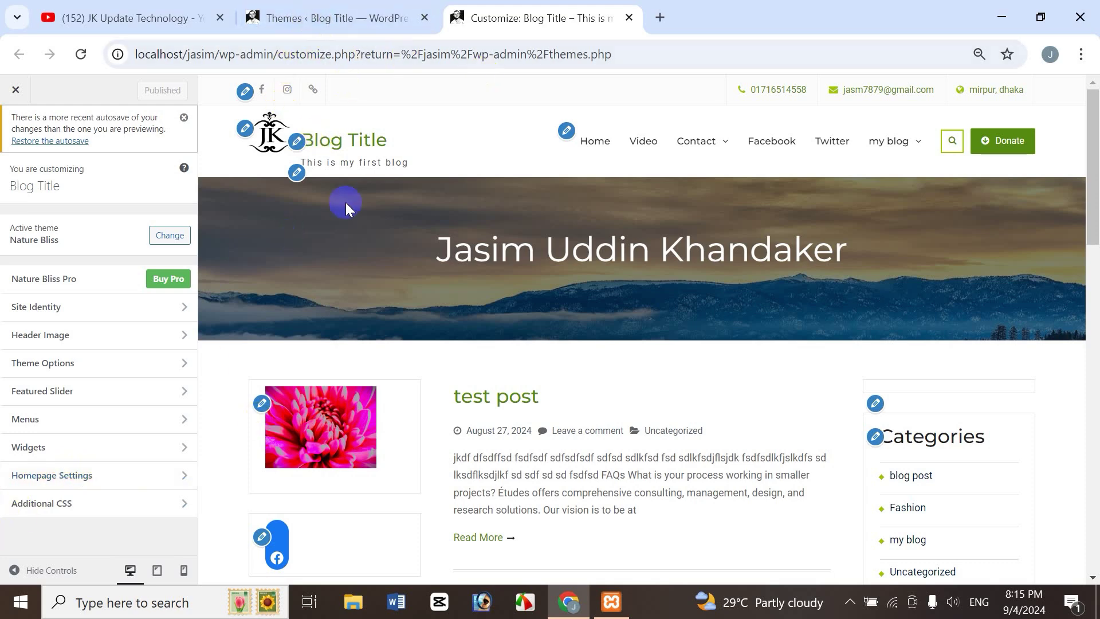
{"action": "left_click", "coordinate": [285, 22]}
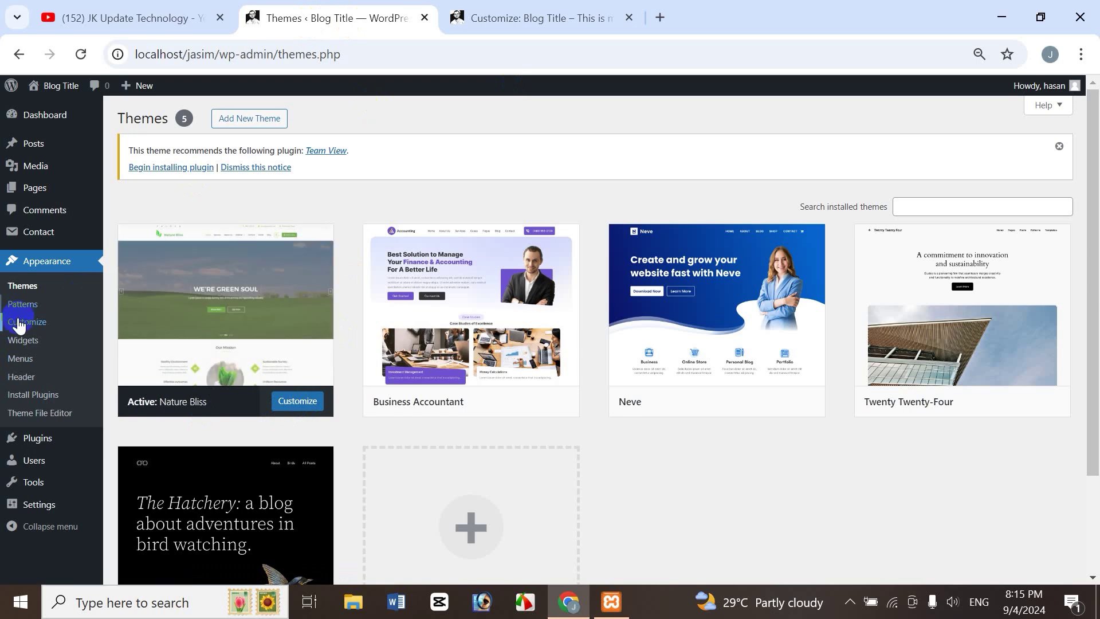
{"action": "left_click", "coordinate": [511, 20]}
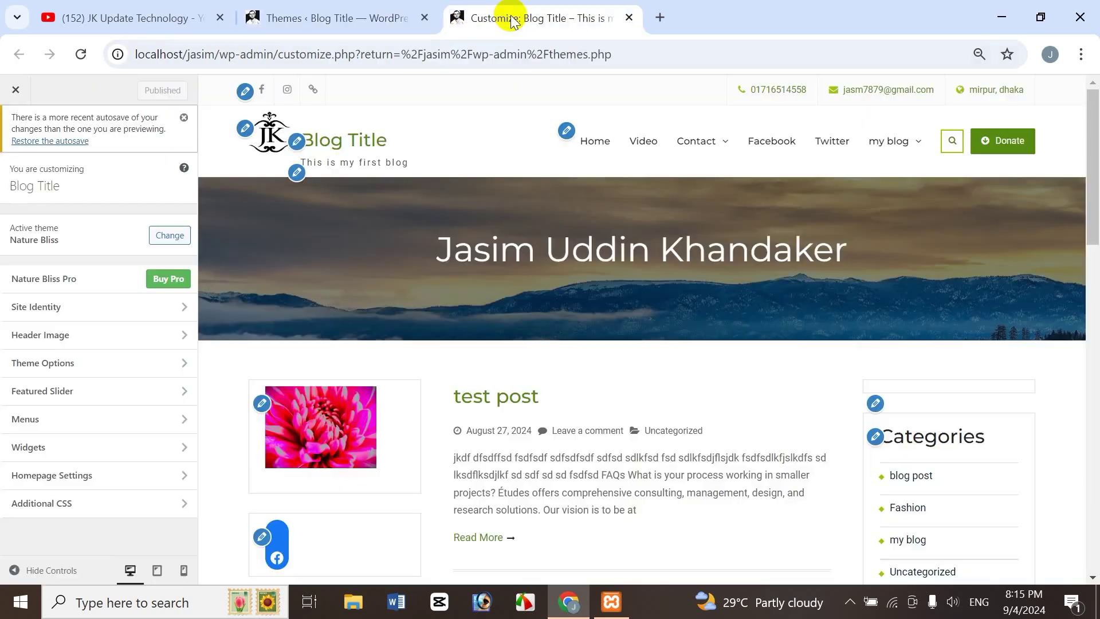
- In the Customizer's Homepage Settings, make the homepage display a static page and choose Home as the Homepage
{"action": "left_click", "coordinate": [63, 485]}
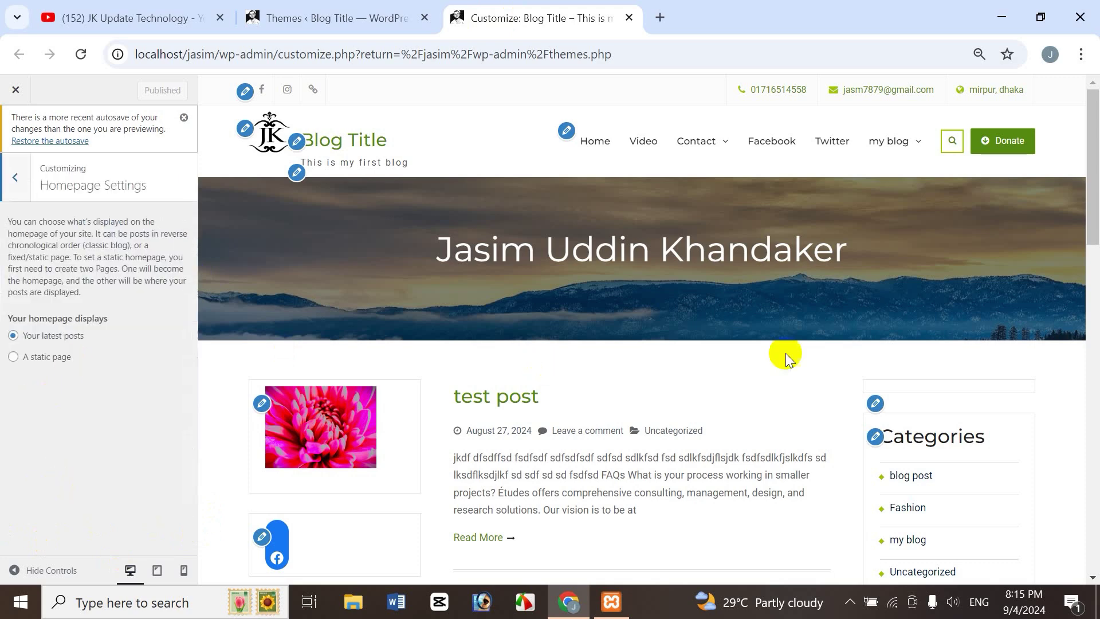
{"action": "left_click_drag", "start_coordinate": [1094, 223], "coordinate": [1096, 182]}
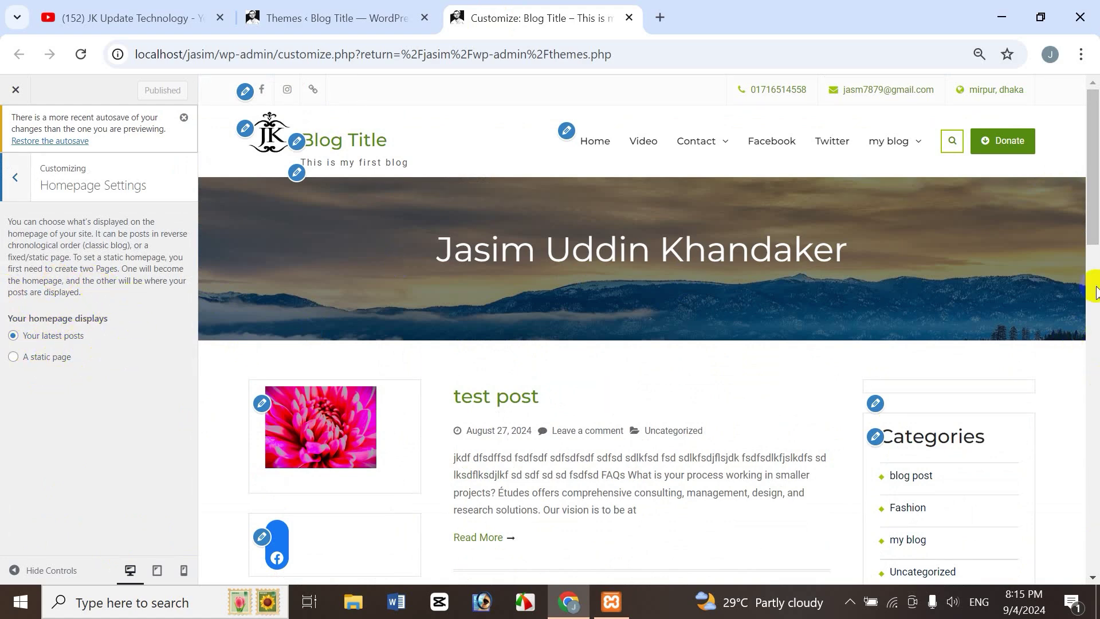
{"action": "left_click_drag", "start_coordinate": [1094, 291], "coordinate": [1031, 283]}
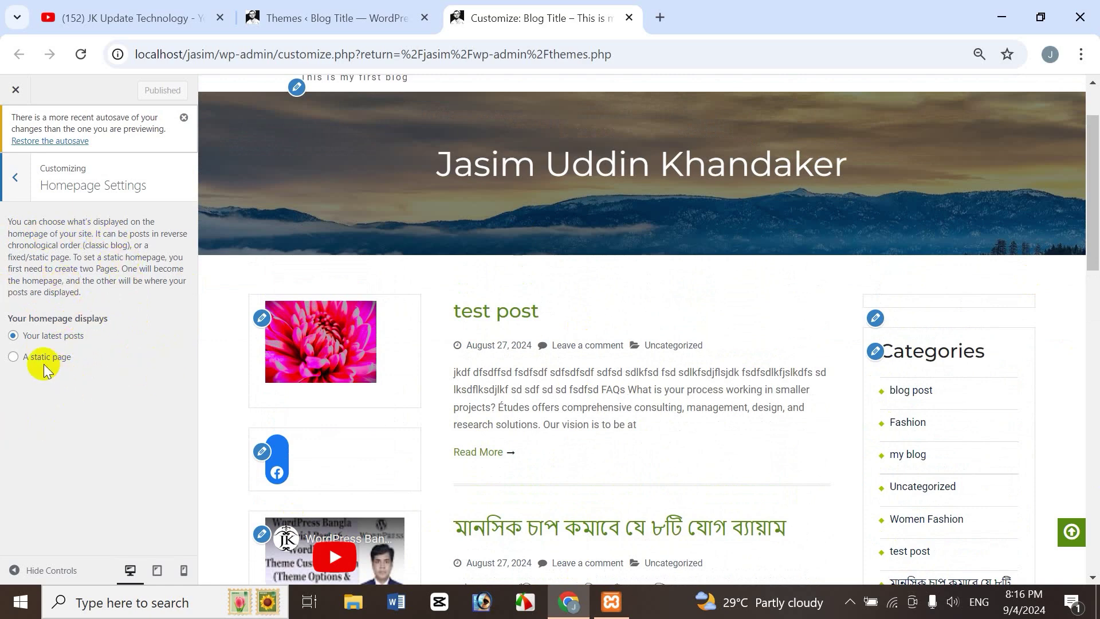
{"action": "left_click", "coordinate": [13, 357]}
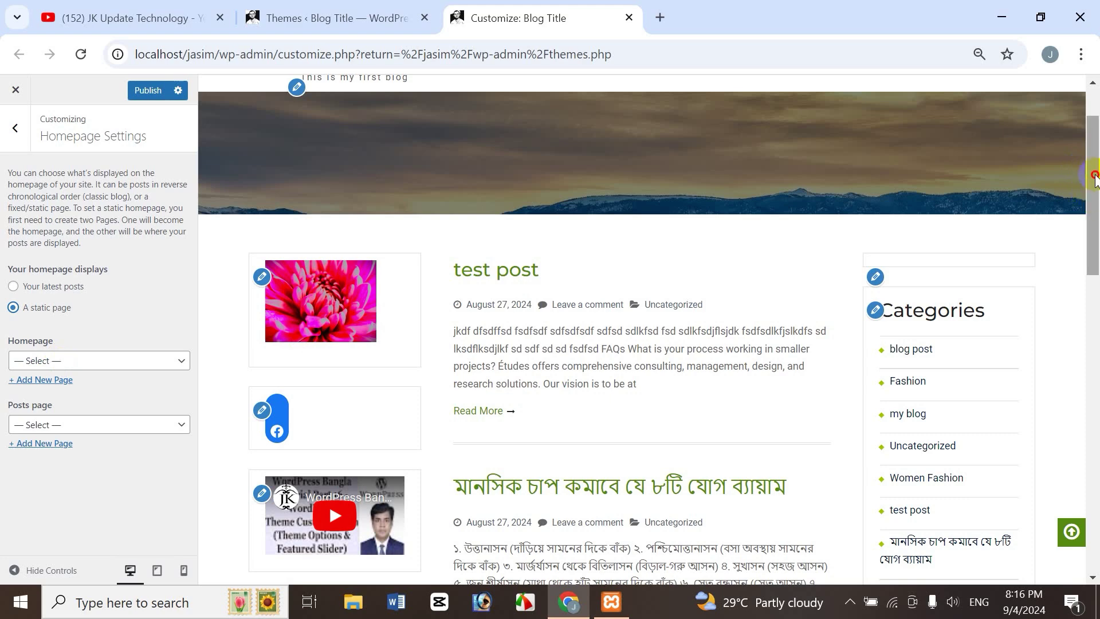
{"action": "left_click_drag", "start_coordinate": [1094, 177], "coordinate": [836, 173]}
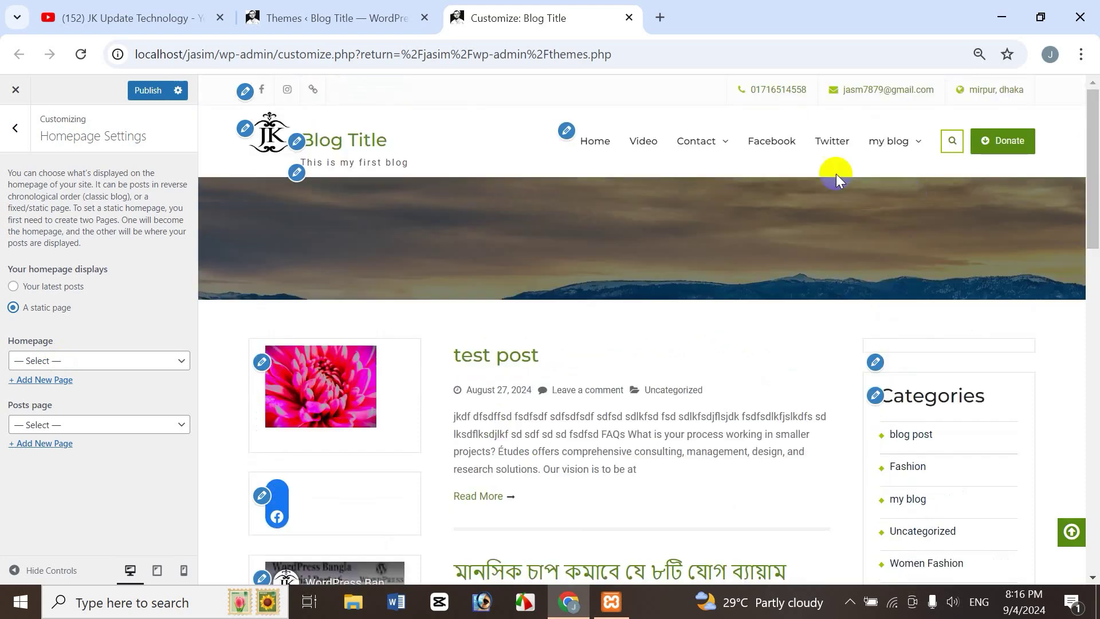
{"action": "left_click", "coordinate": [60, 360]}
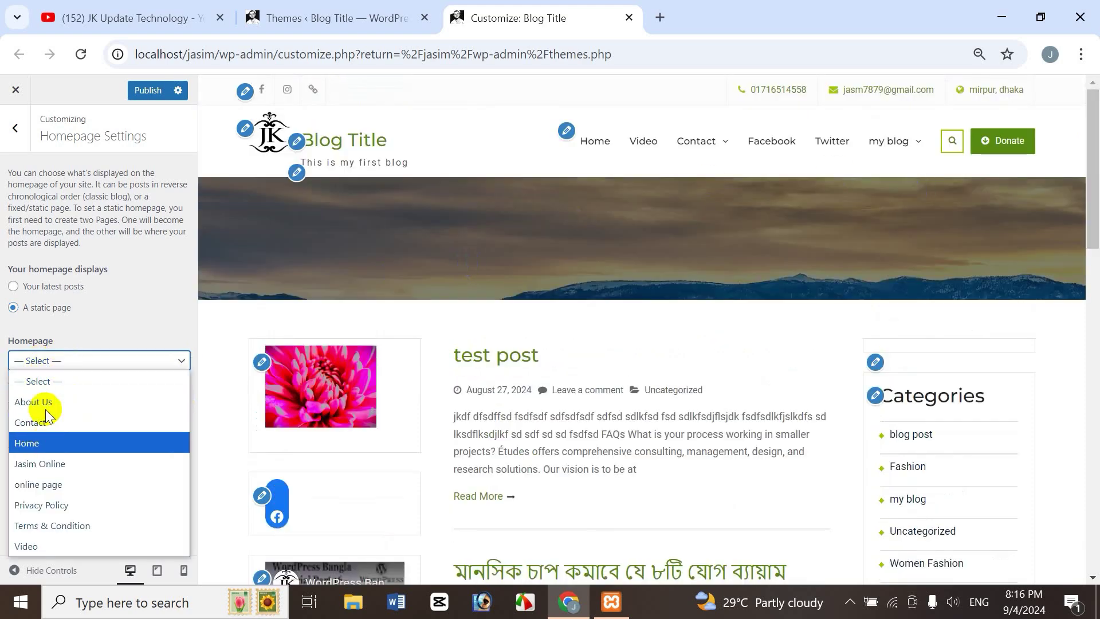
{"action": "left_click", "coordinate": [29, 444]}
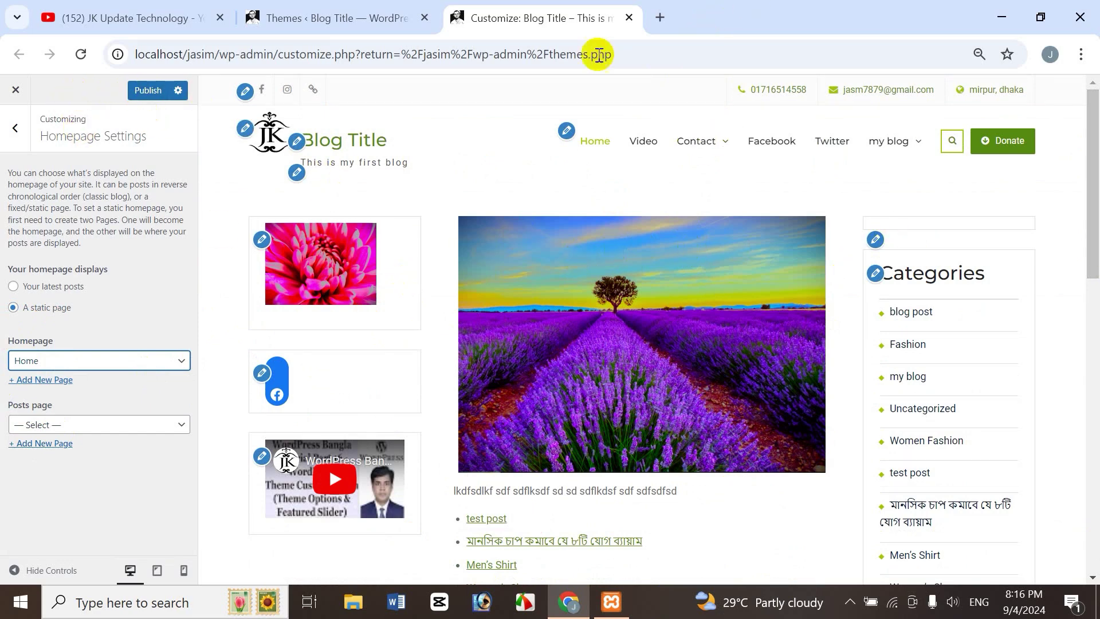
- Open the live site in a new tab from the Themes page and compare its homepage with the Customizer preview
{"action": "left_click", "coordinate": [327, 13]}
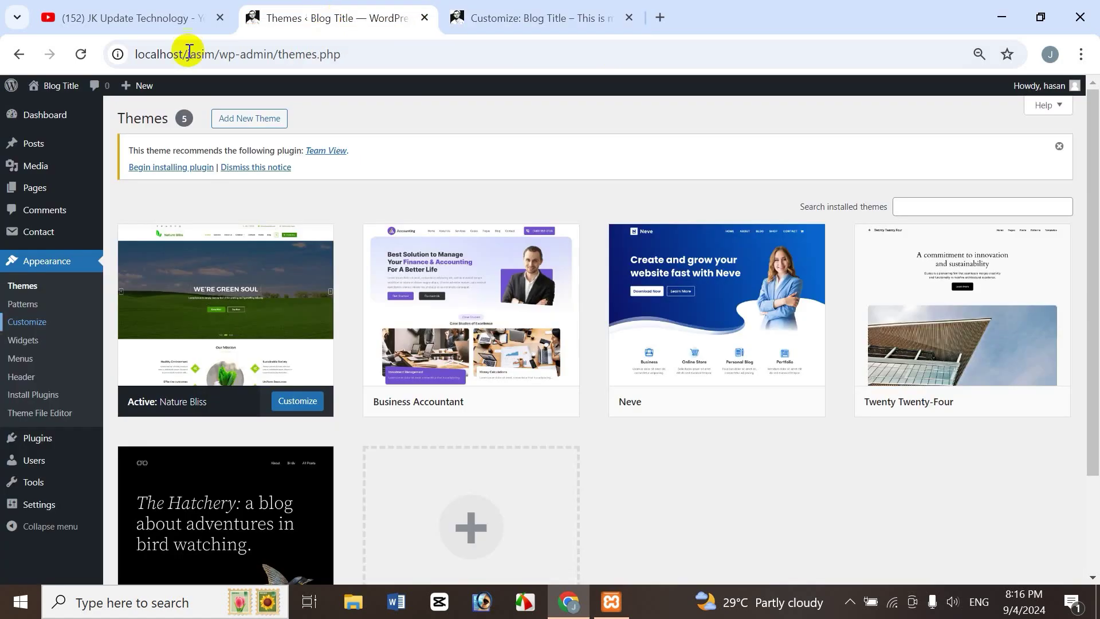
{"action": "mouse_move", "coordinate": [66, 91]}
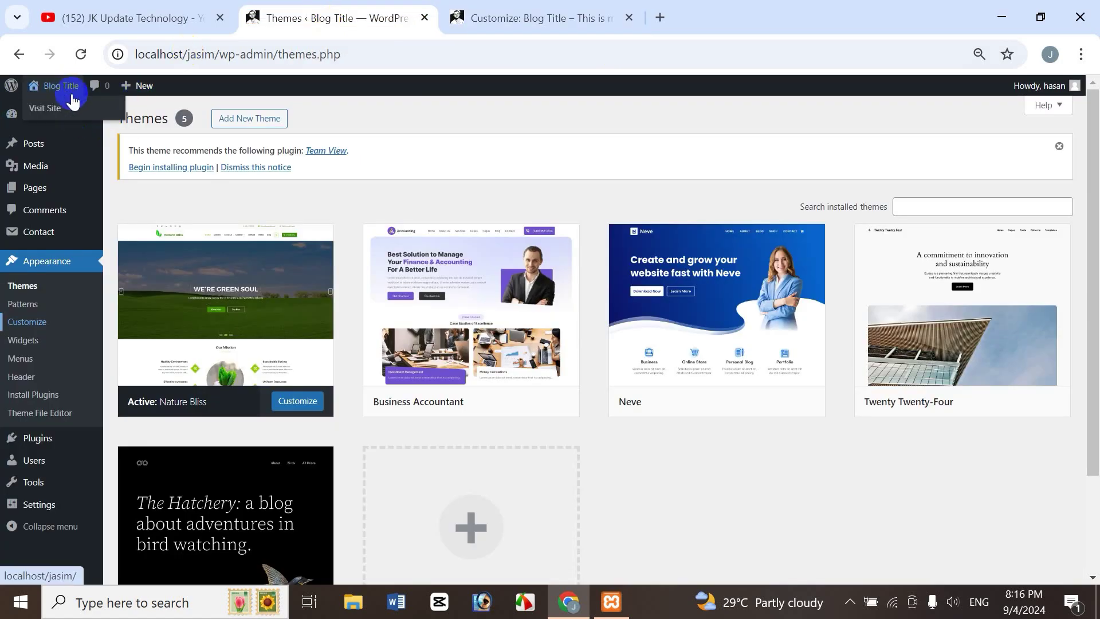
{"action": "right_click", "coordinate": [66, 111]}
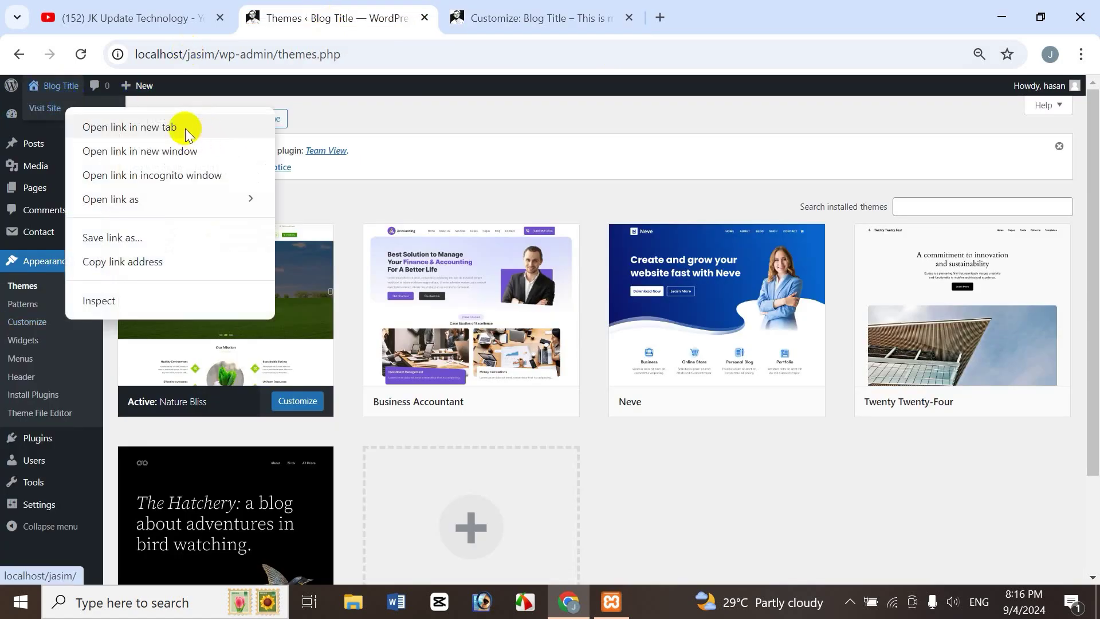
{"action": "left_click", "coordinate": [184, 128]}
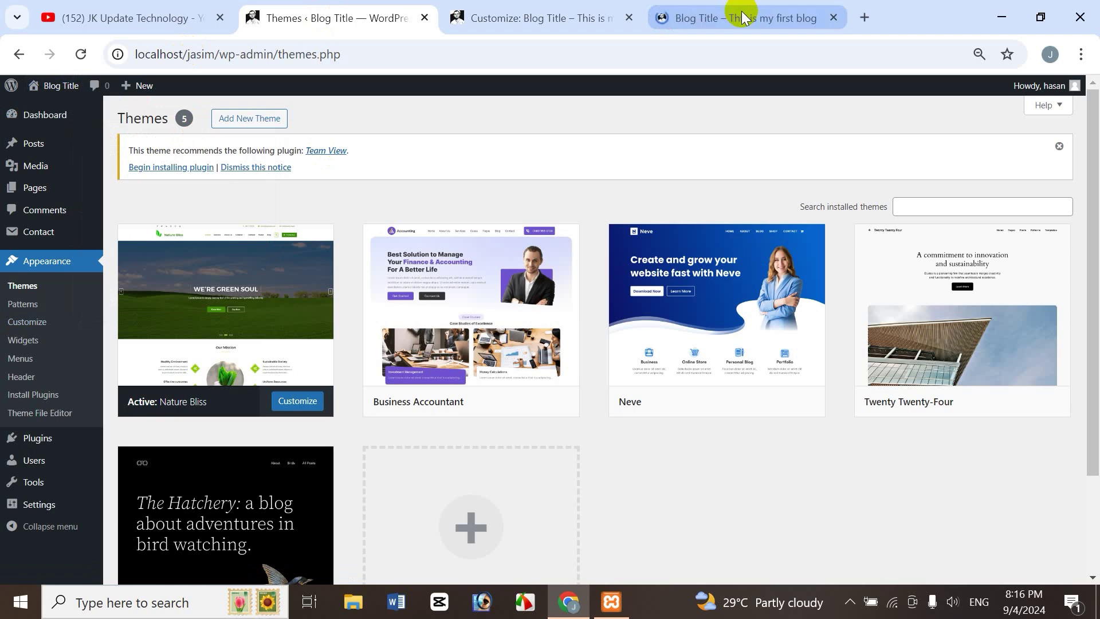
{"action": "left_click", "coordinate": [733, 13]}
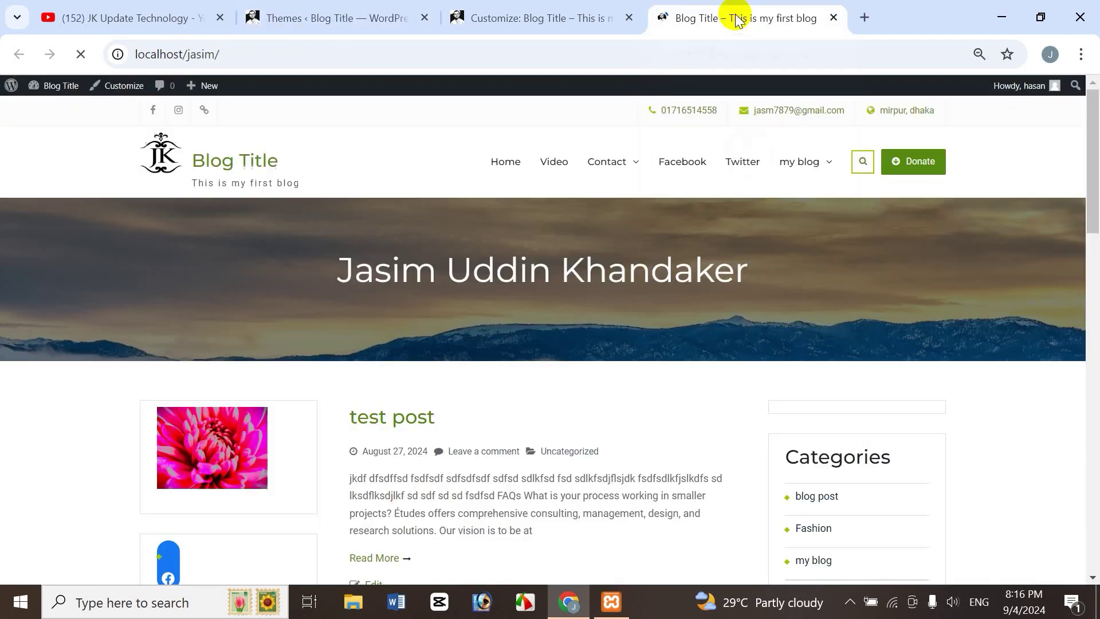
{"action": "left_click", "coordinate": [504, 18]}
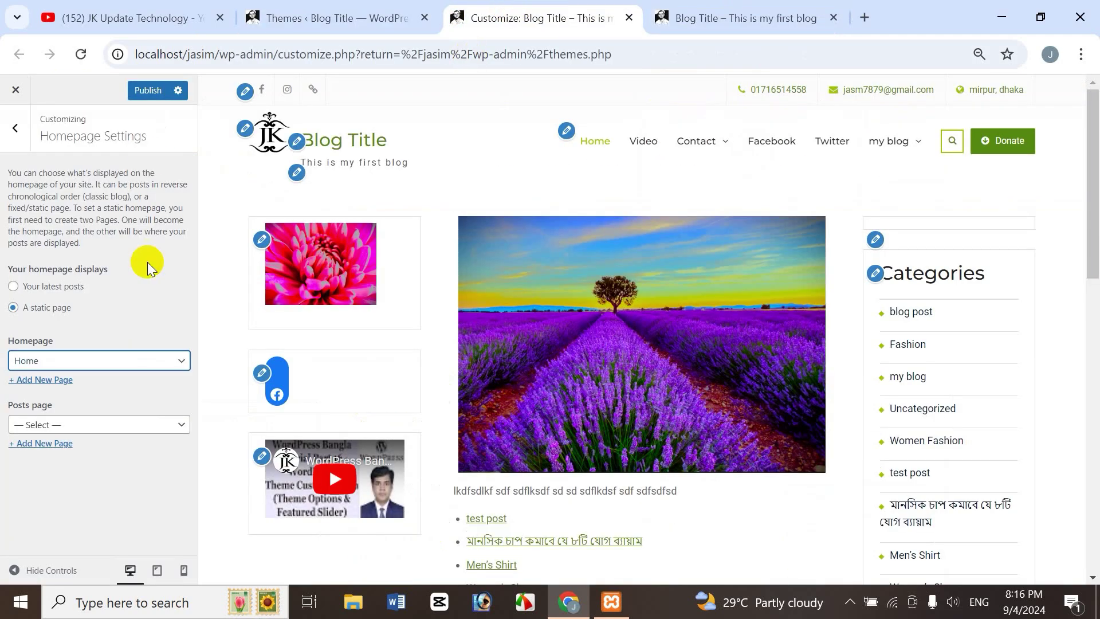
{"action": "left_click", "coordinate": [775, 16]}
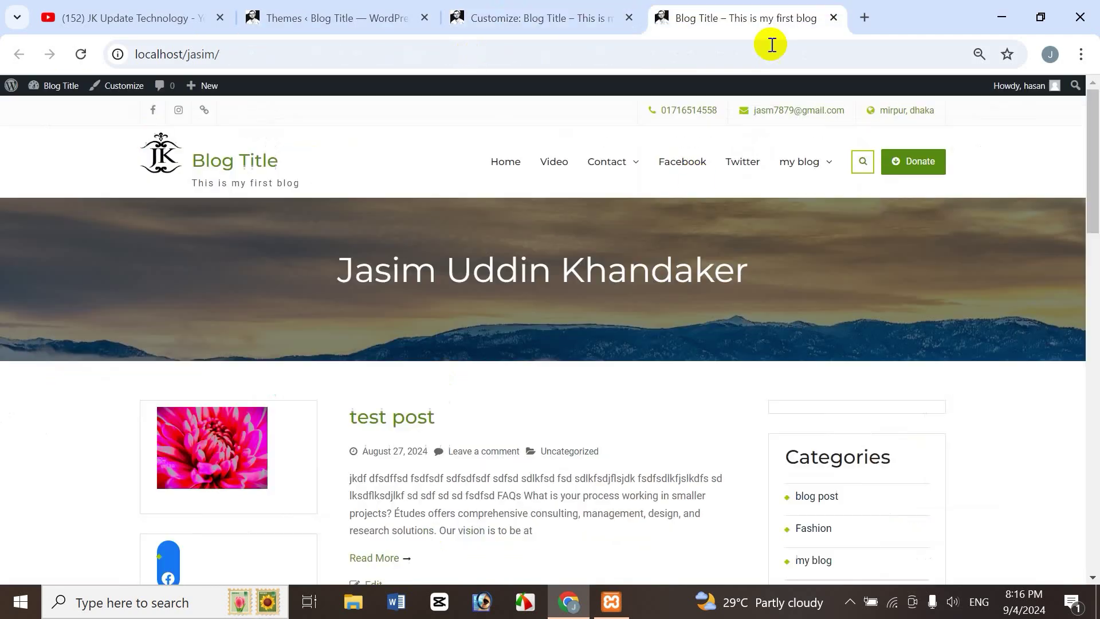
- Publish the homepage settings in the Customizer and reload the live site
{"action": "left_click", "coordinate": [523, 12]}
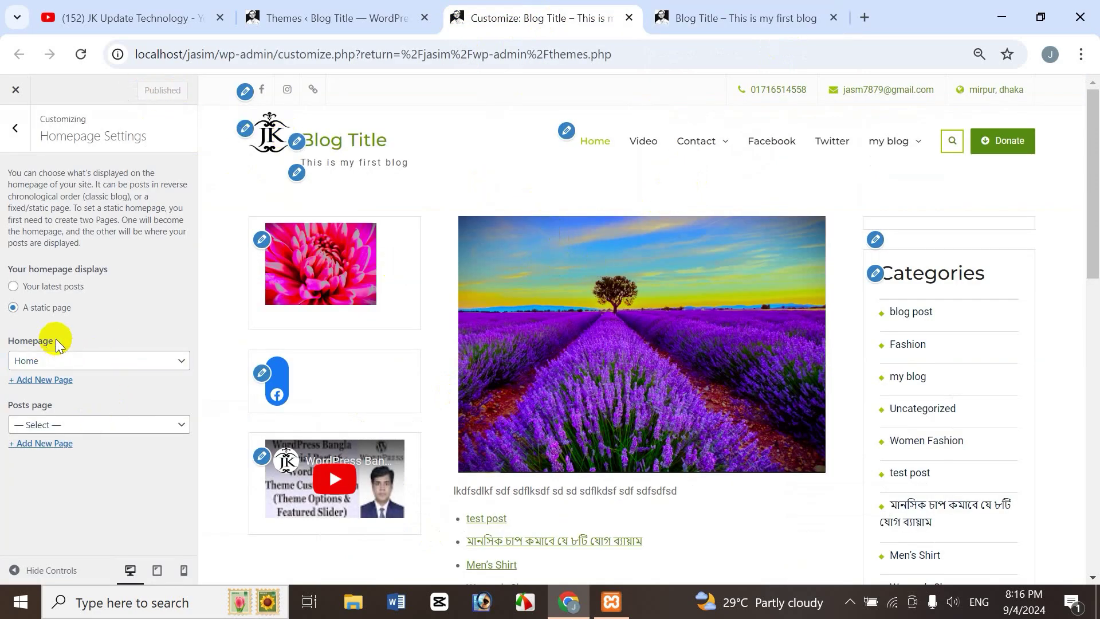
{"action": "left_click", "coordinate": [790, 19]}
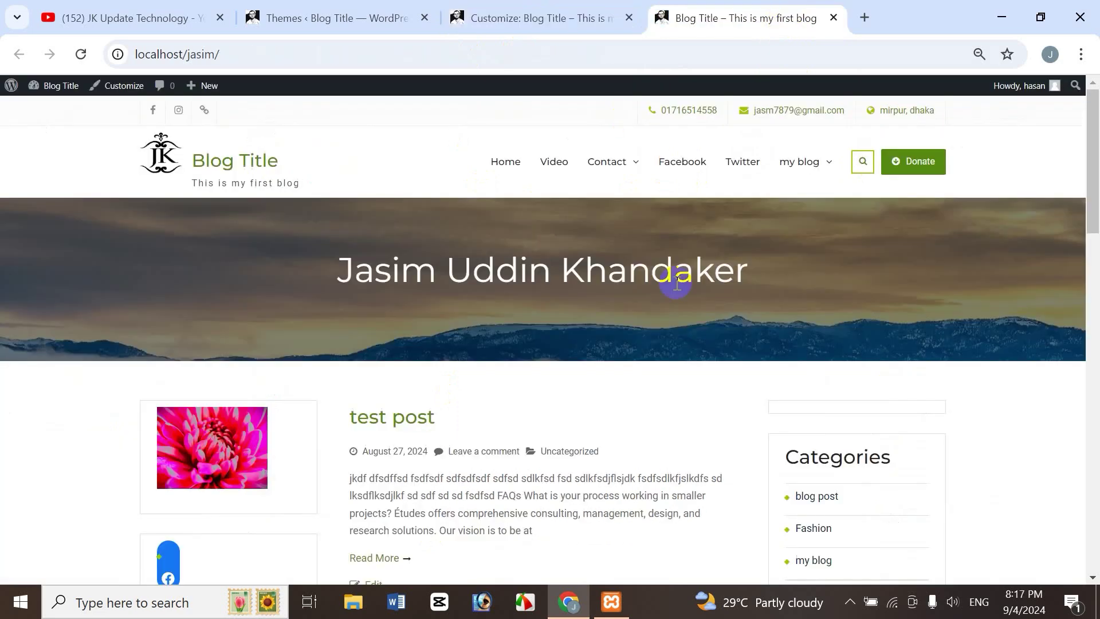
{"action": "left_click", "coordinate": [81, 53]}
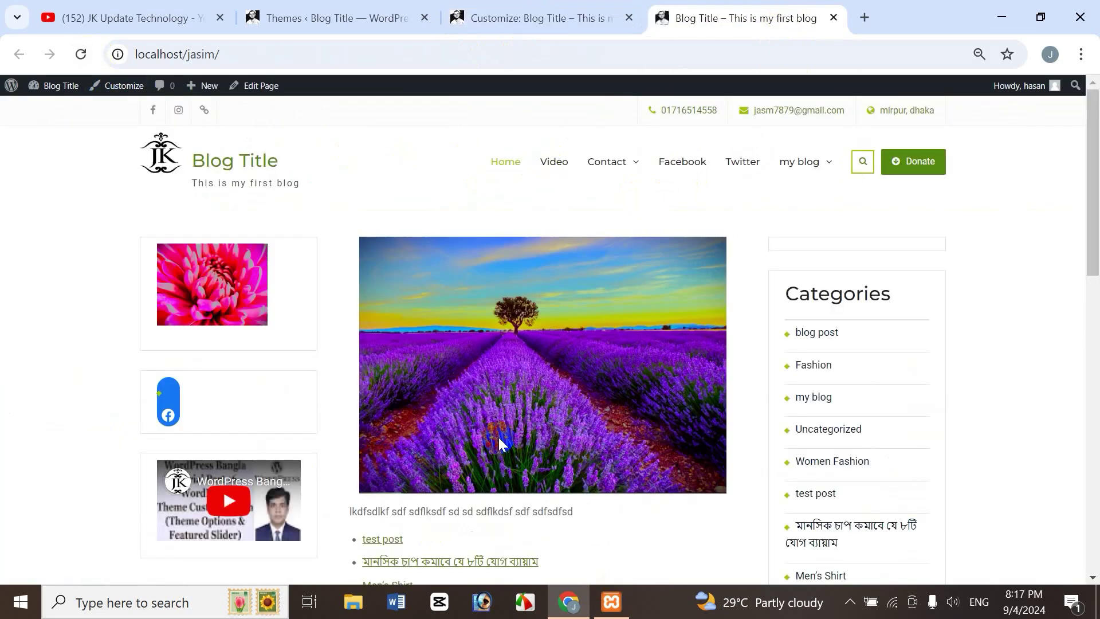
- Review the Homepage page choices in the Customizer, leave Home selected and view the live site again
{"action": "left_click", "coordinate": [526, 19]}
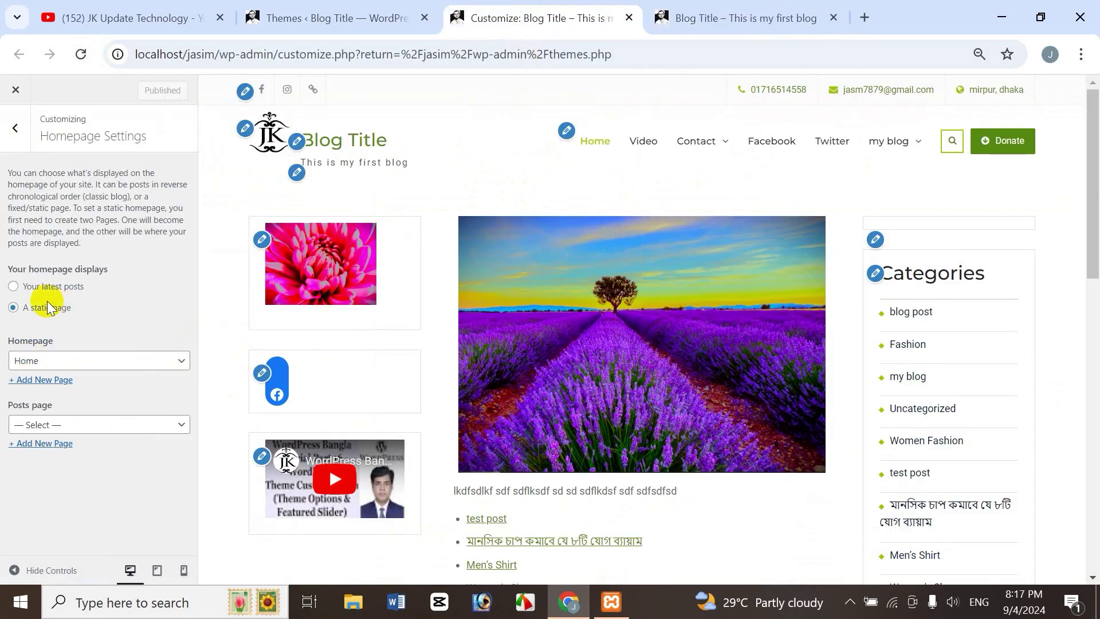
{"action": "left_click", "coordinate": [71, 362]}
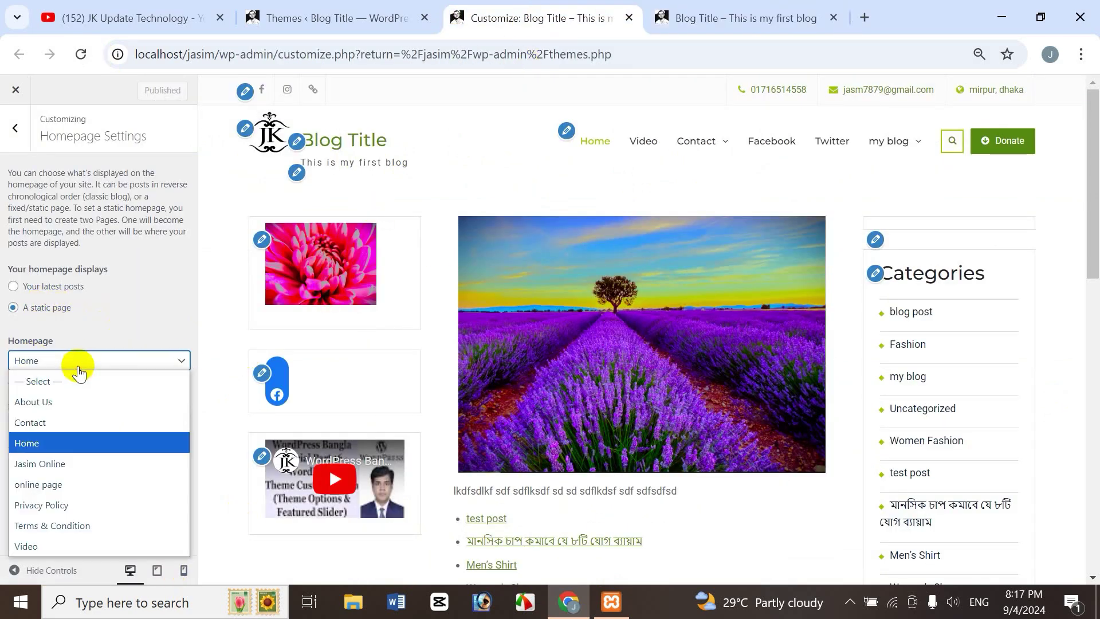
{"action": "left_click", "coordinate": [70, 441]}
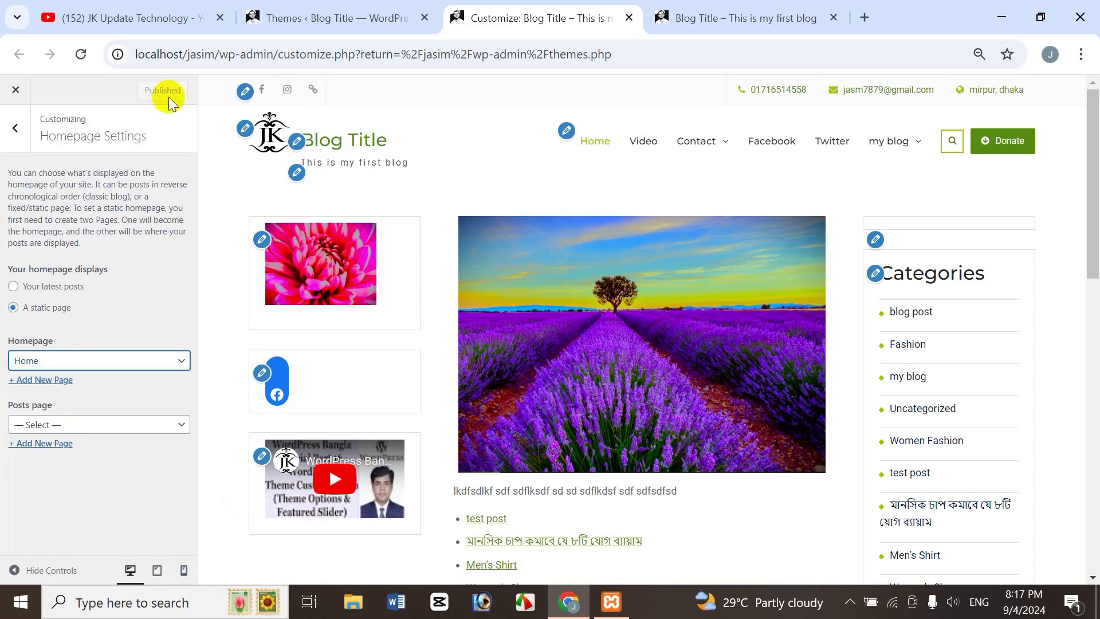
{"action": "left_click", "coordinate": [740, 23]}
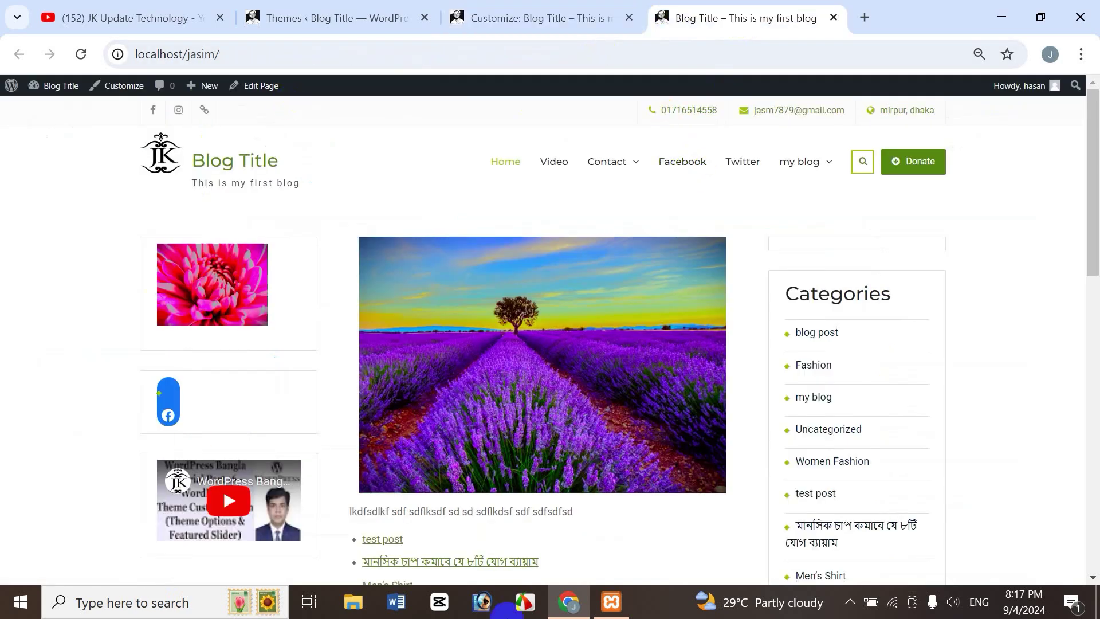
- Switch the homepage display to Your latest posts in the Customizer, publish the change and reload the live site
{"action": "left_click", "coordinate": [523, 17]}
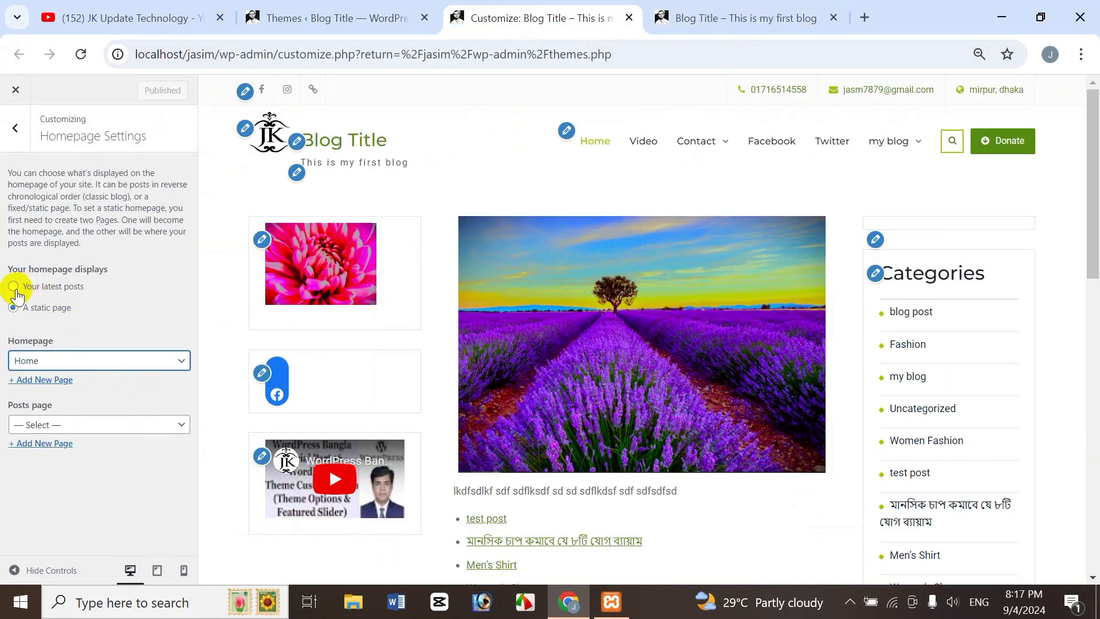
{"action": "left_click", "coordinate": [15, 289]}
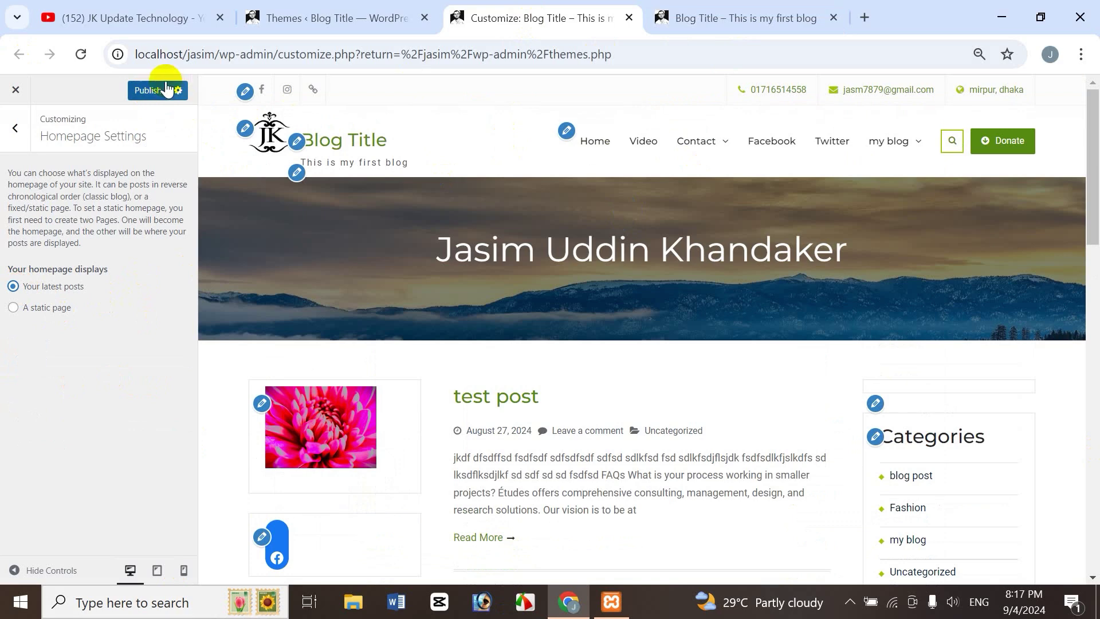
{"action": "left_click", "coordinate": [157, 90]}
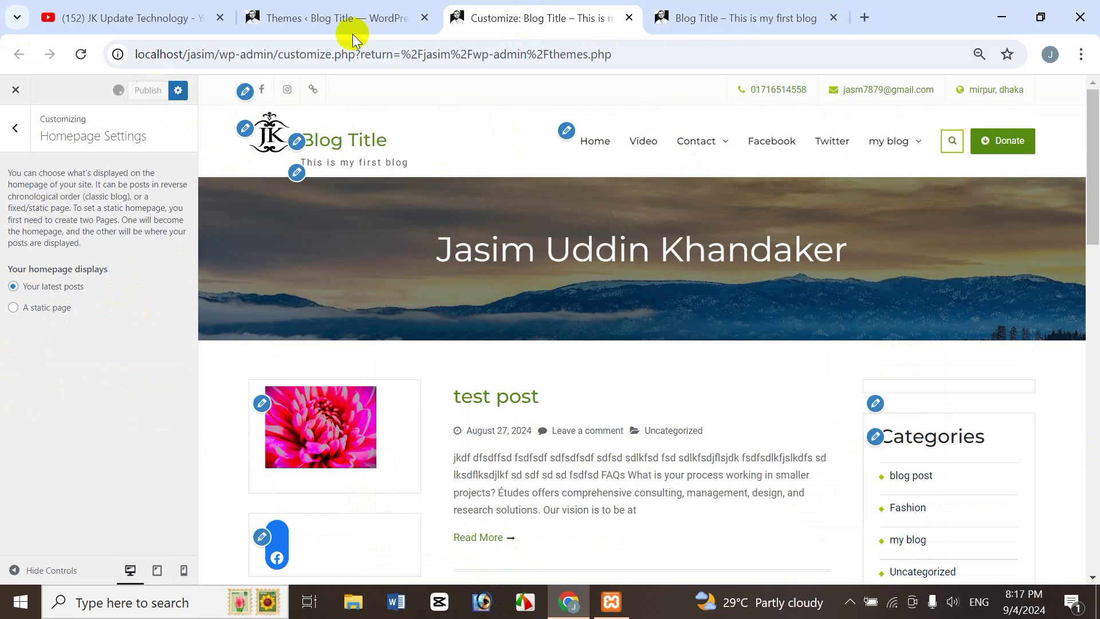
{"action": "left_click", "coordinate": [752, 14]}
{"action": "left_click", "coordinate": [84, 54]}
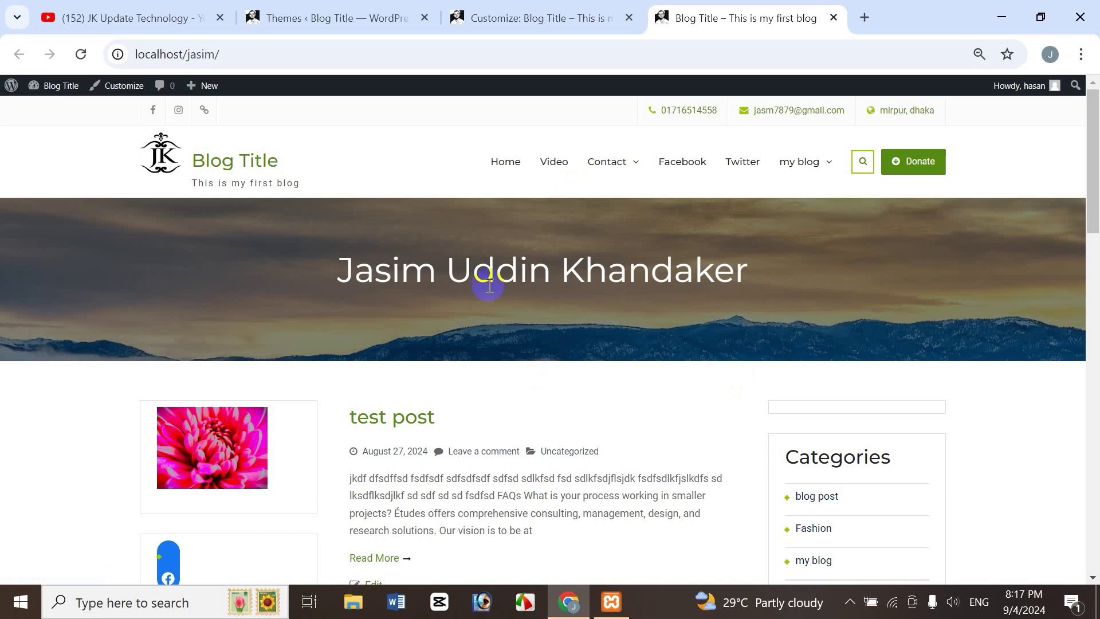
- Open the Reading Settings in the admin dashboard and compare their homepage options with the Customizer's Homepage Settings
{"action": "left_click", "coordinate": [535, 18]}
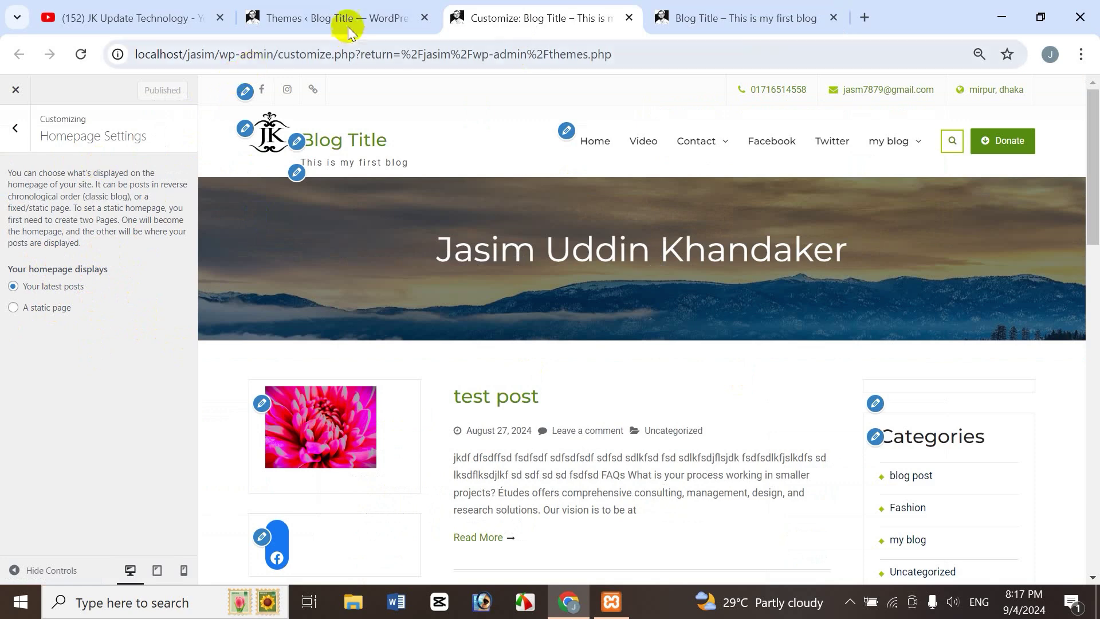
{"action": "left_click", "coordinate": [332, 21]}
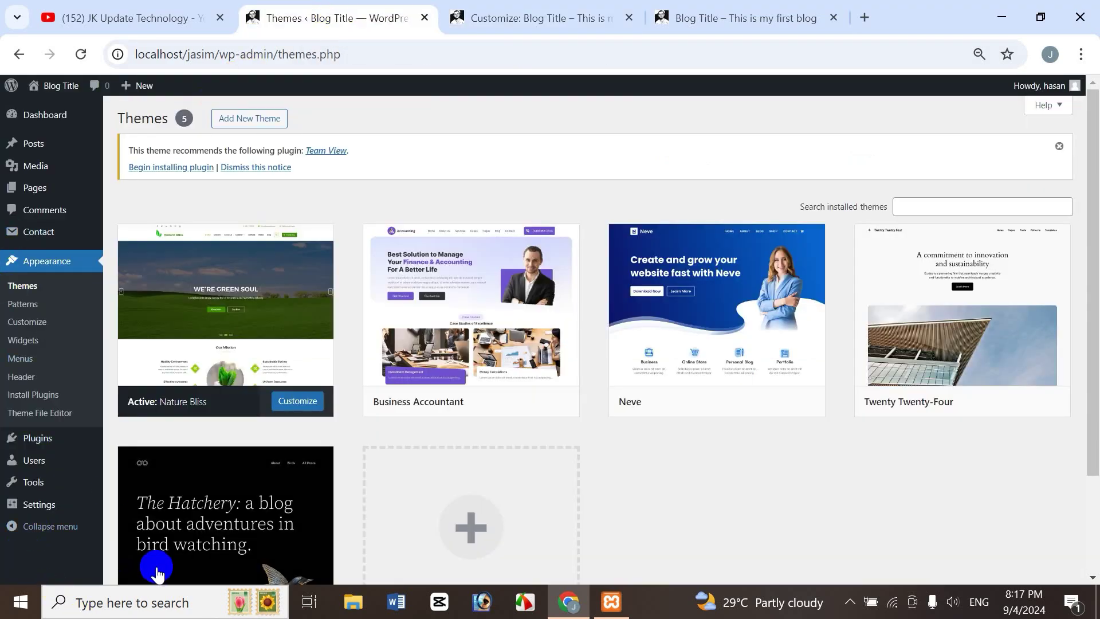
{"action": "mouse_move", "coordinate": [36, 506]}
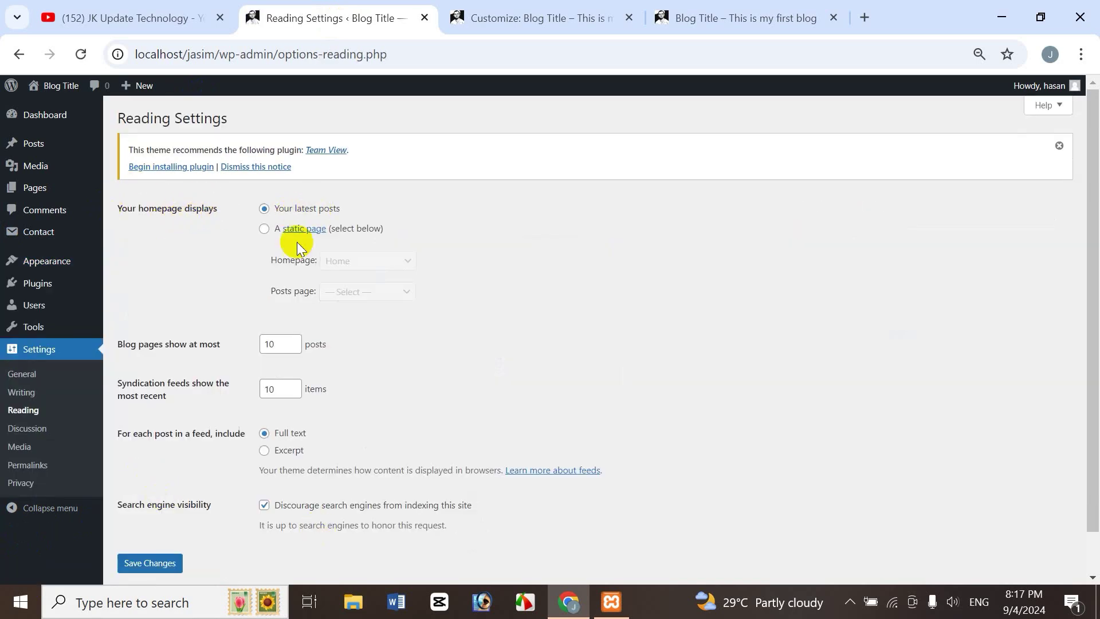
{"action": "left_click", "coordinate": [493, 18]}
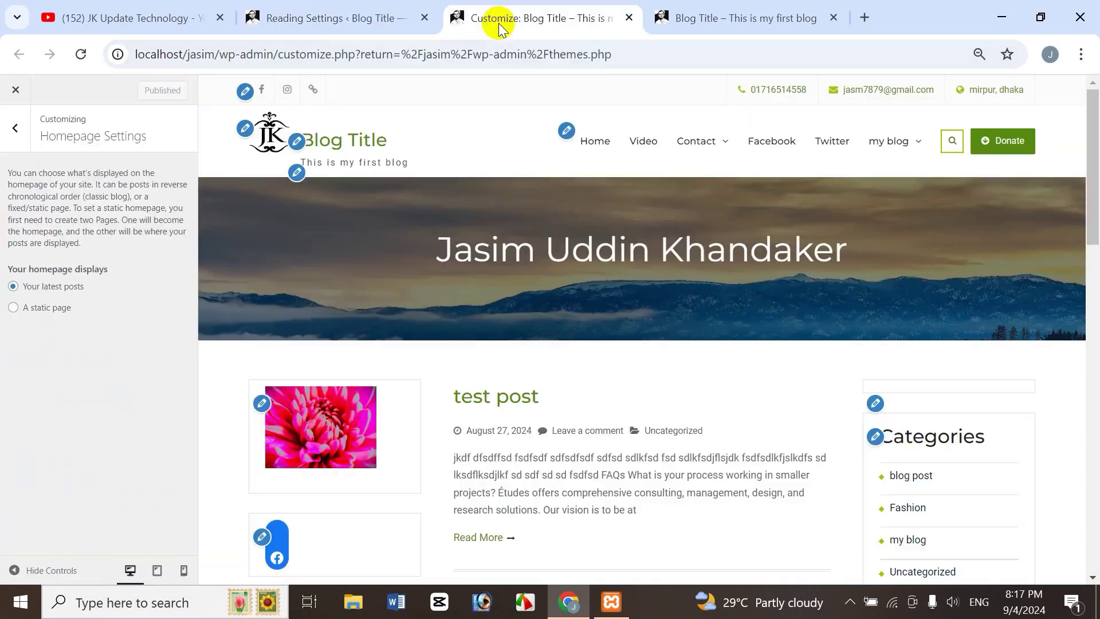
{"action": "left_click", "coordinate": [353, 6]}
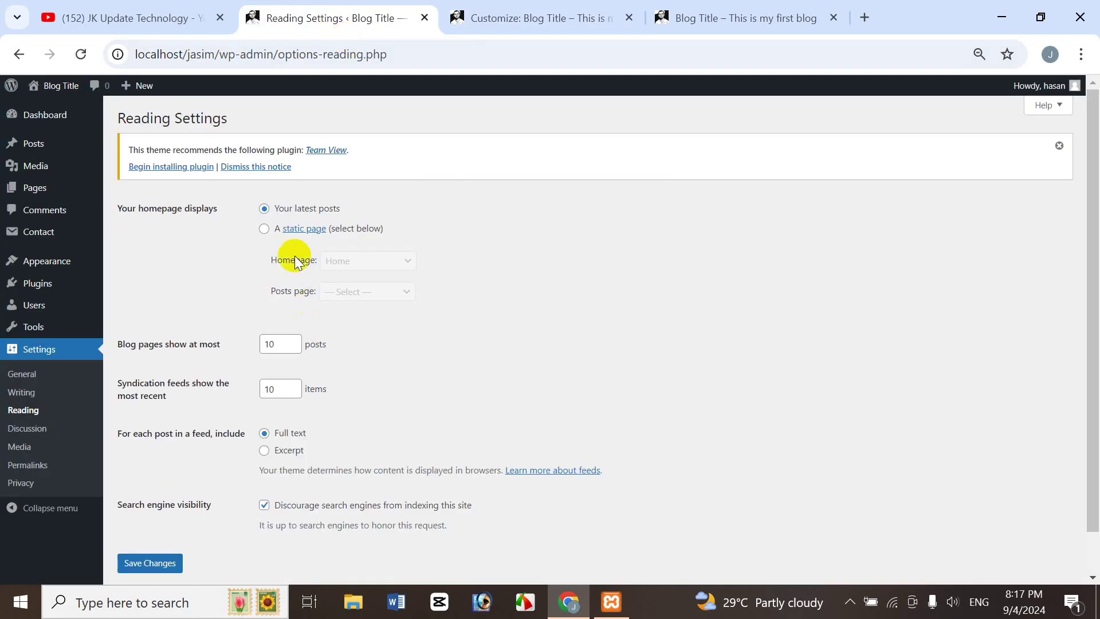
- Try the static page option in Reading Settings, switch back to Your latest posts and compare with the Customizer's Homepage Settings
{"action": "left_click", "coordinate": [265, 229]}
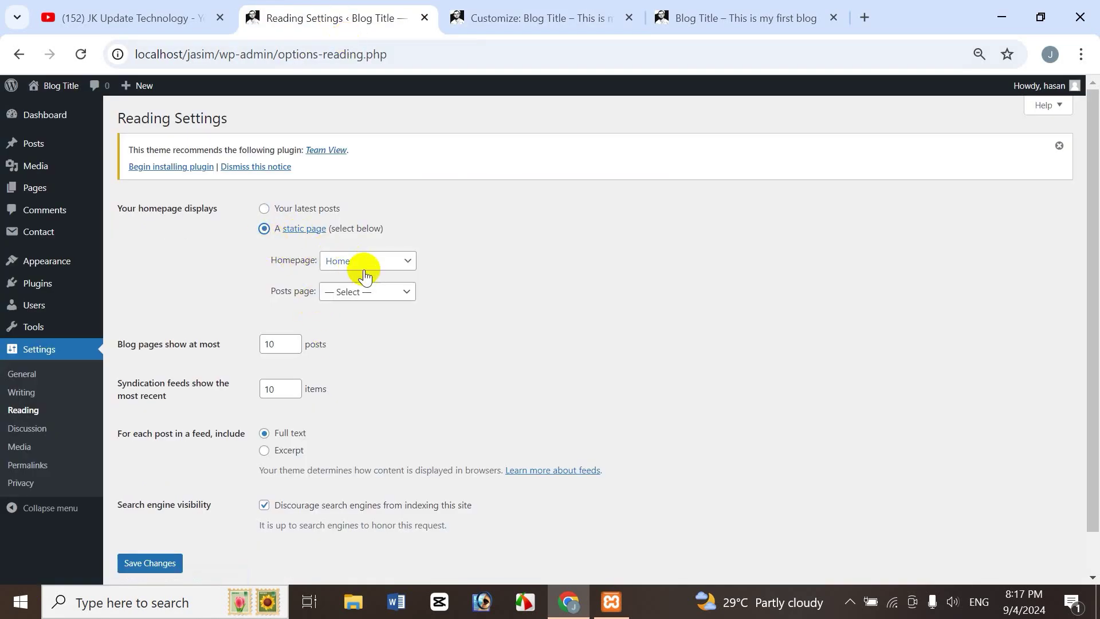
{"action": "left_click", "coordinate": [264, 213]}
{"action": "left_click", "coordinate": [524, 21]}
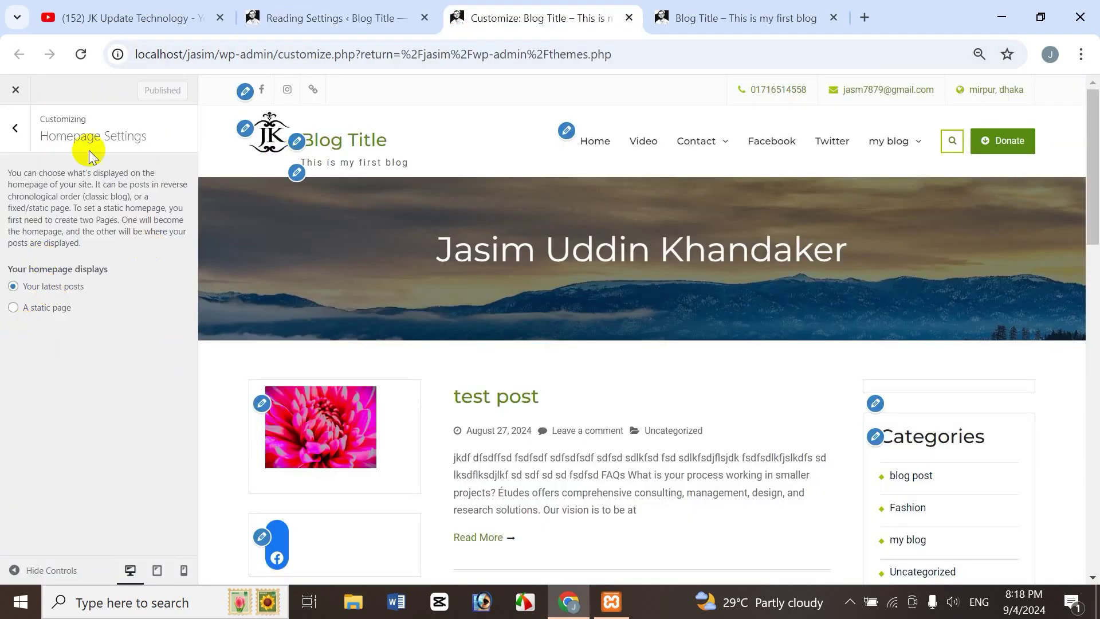
{"action": "left_click", "coordinate": [318, 25]}
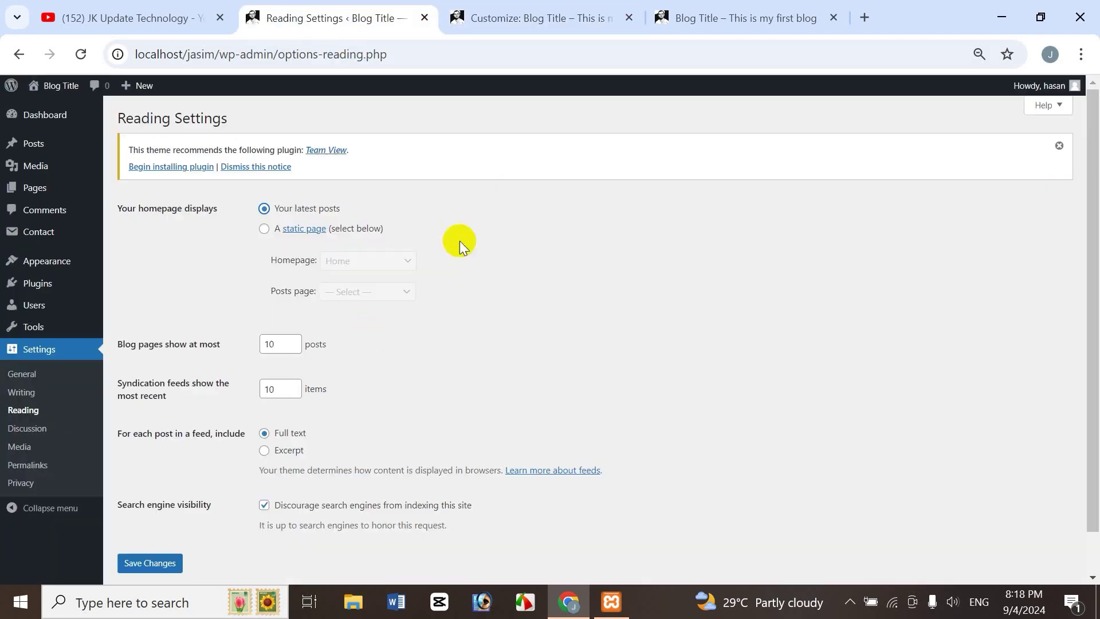
{"action": "left_click", "coordinate": [515, 19]}
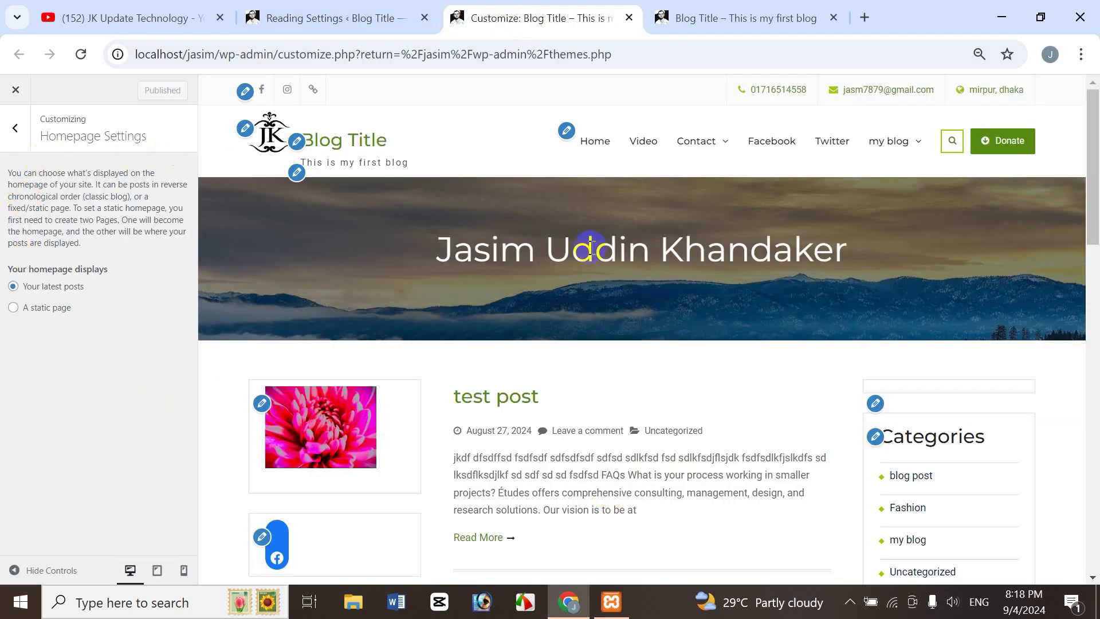
- Leave Homepage Settings and open the Customizer's Additional CSS section at its code editor
{"action": "left_click", "coordinate": [13, 131]}
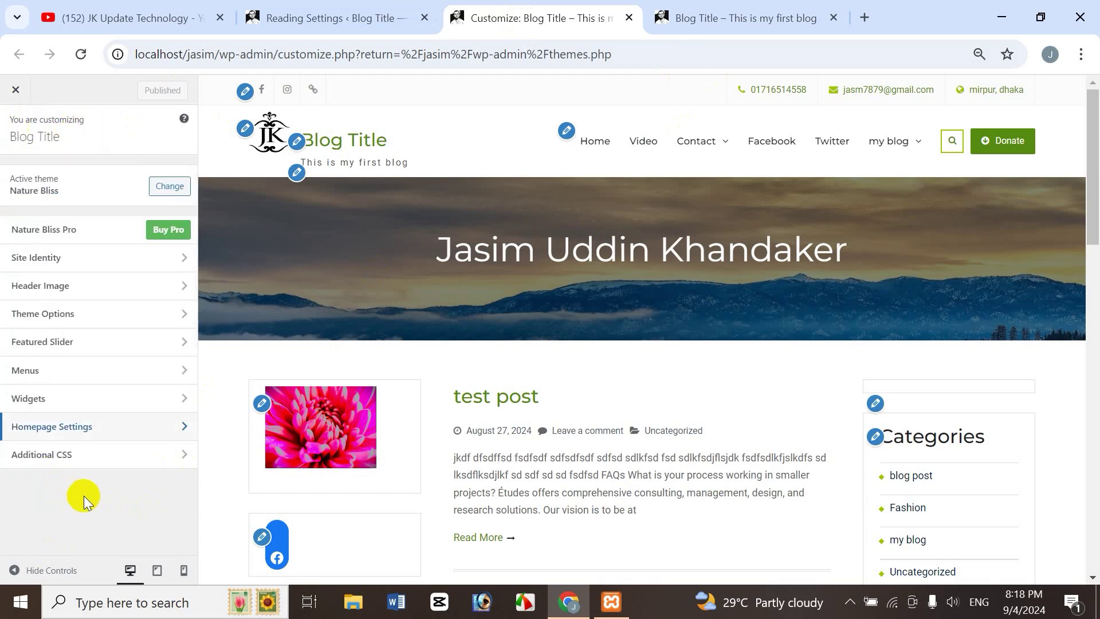
{"action": "left_click", "coordinate": [42, 456]}
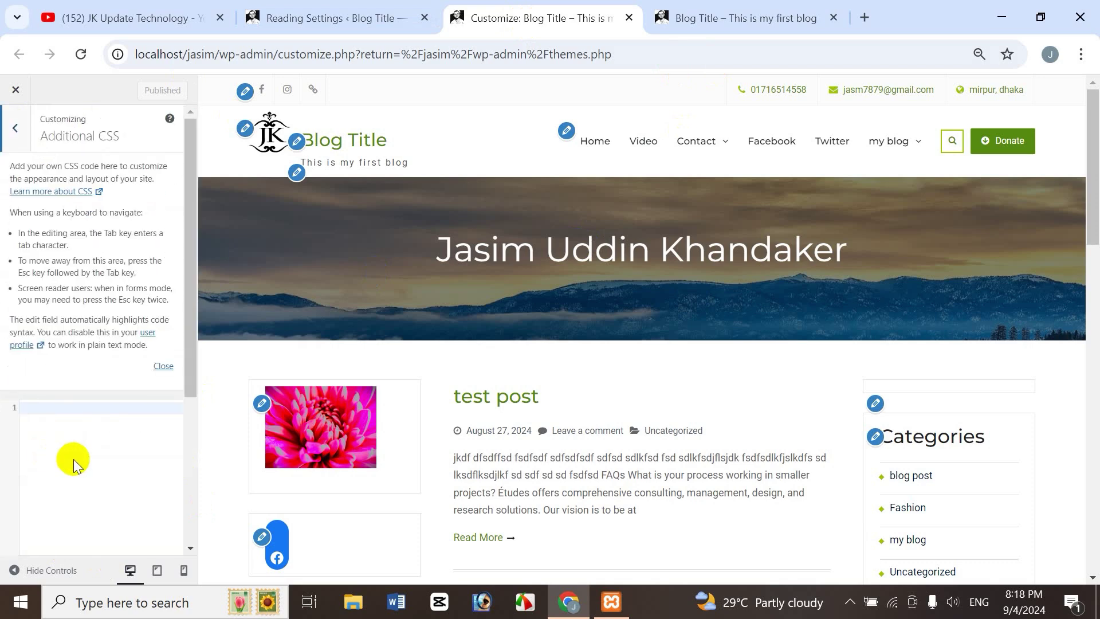
{"action": "scroll", "coordinate": [197, 284], "scroll_direction": "down", "scroll_amount": 1}
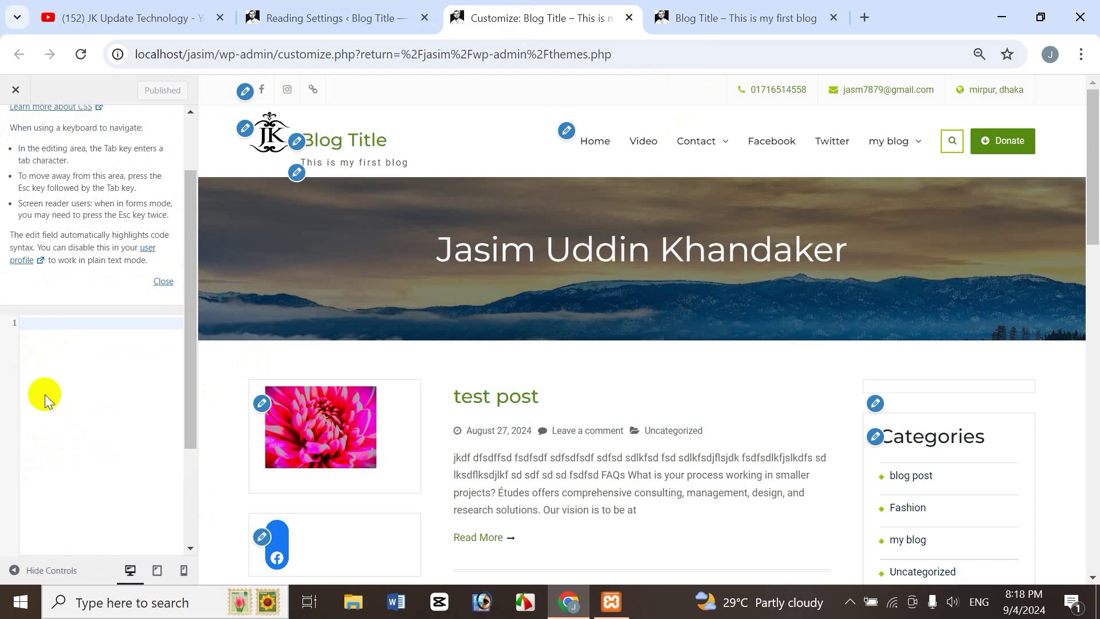
- Inspect the black footer widgets area of the site preview with the browser's developer tools
{"action": "left_click_drag", "start_coordinate": [1094, 205], "coordinate": [839, 140]}
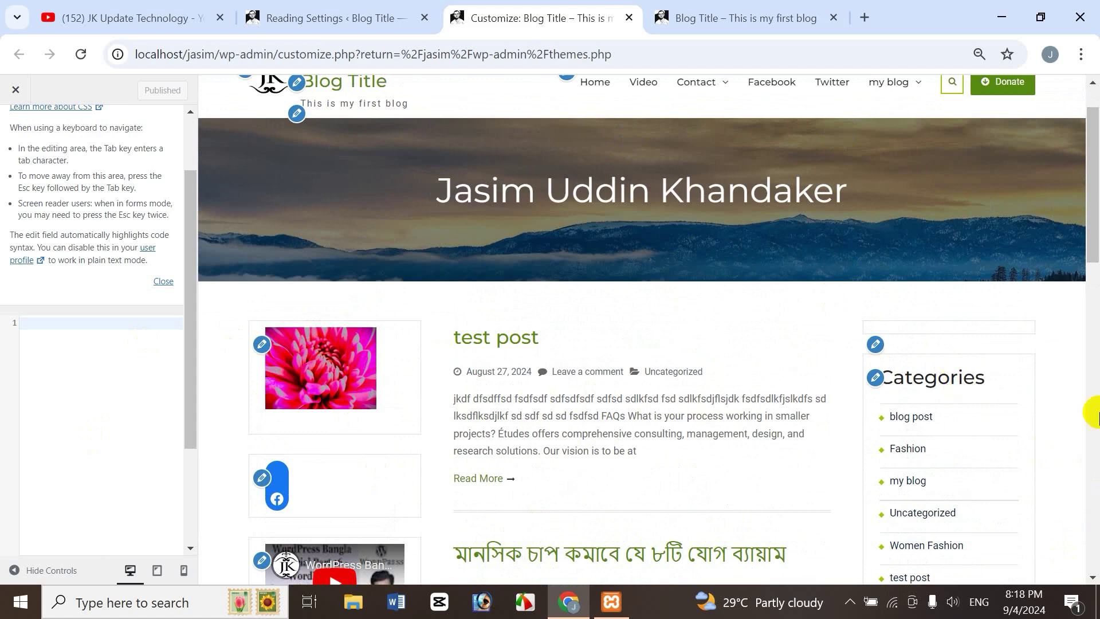
{"action": "left_click_drag", "start_coordinate": [1092, 252], "coordinate": [1068, 584]}
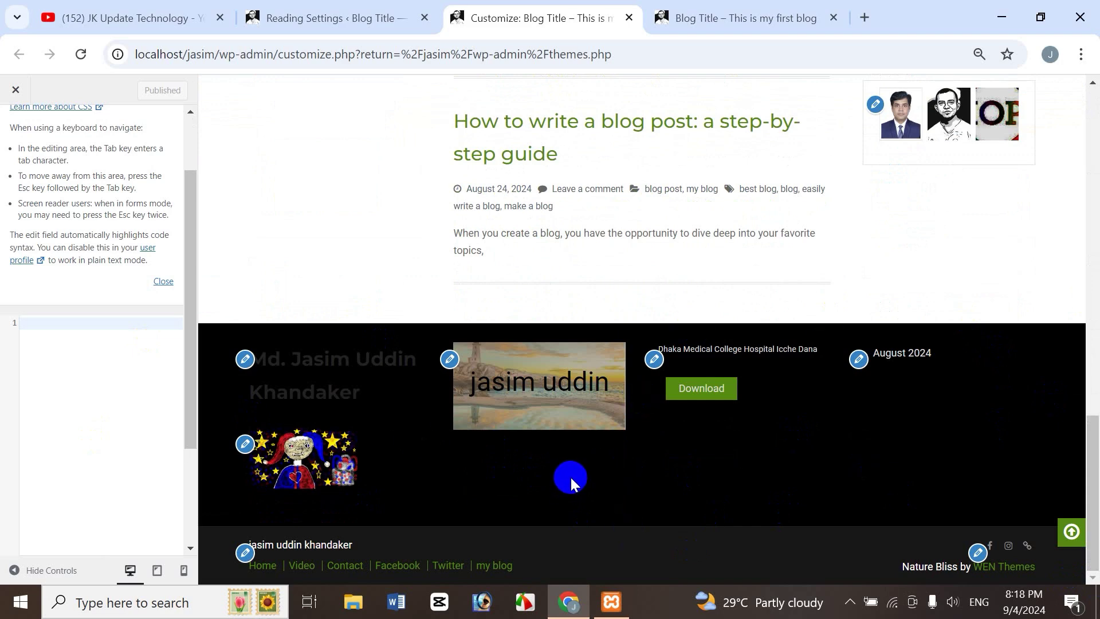
{"action": "right_click", "coordinate": [571, 479]}
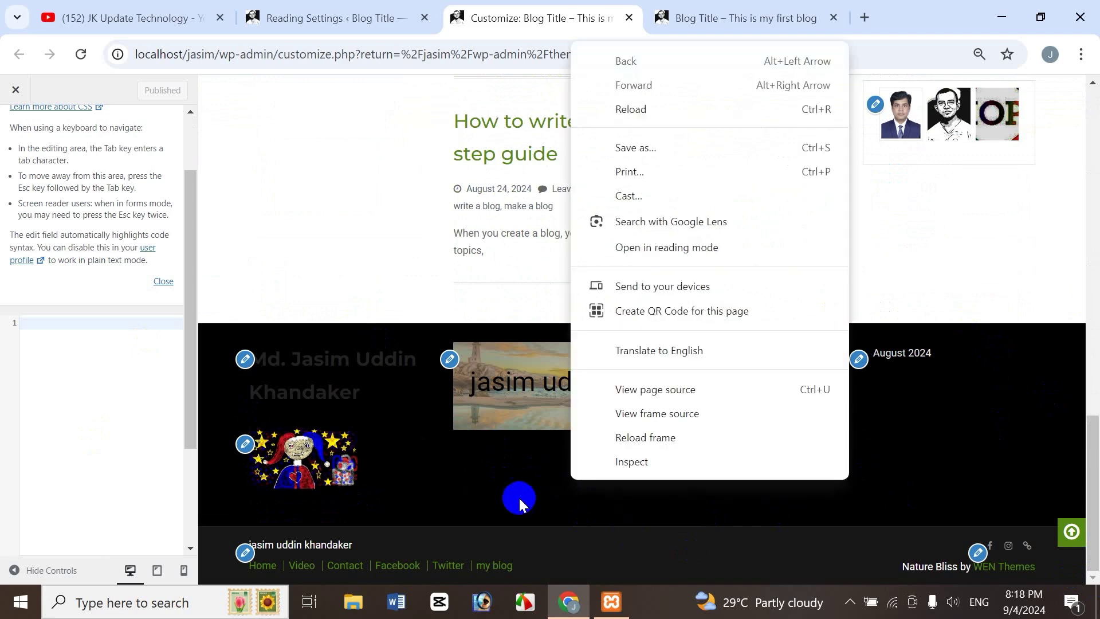
{"action": "left_click", "coordinate": [634, 464]}
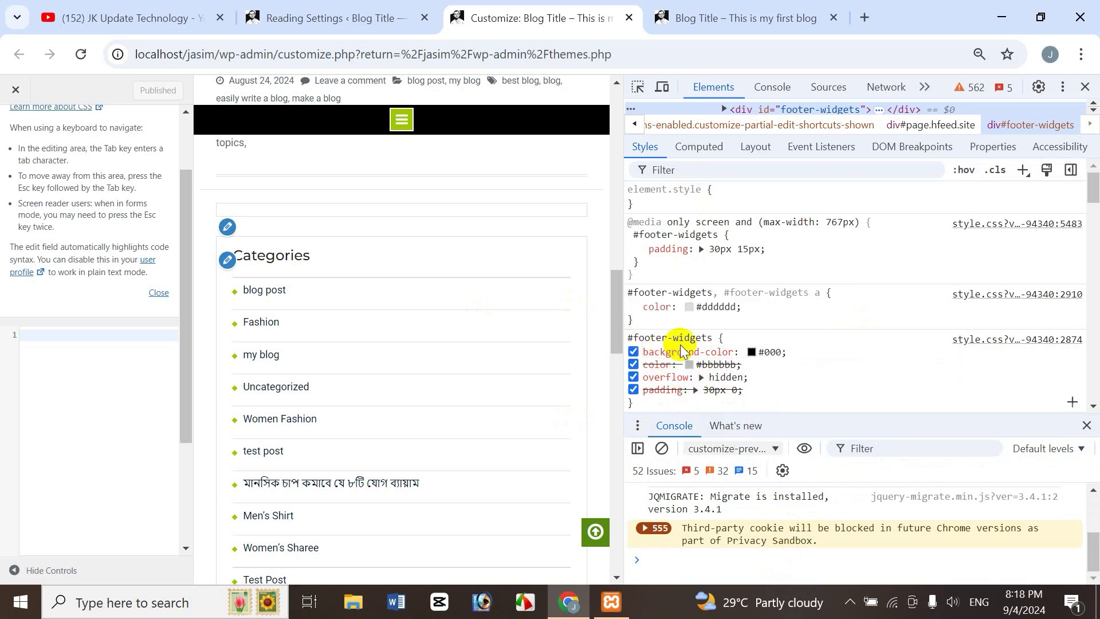
- Copy the #footer-widgets rule with its background-color, color, overflow and padding into Additional CSS and close the developer tools
{"action": "left_click_drag", "start_coordinate": [628, 338], "coordinate": [749, 391]}
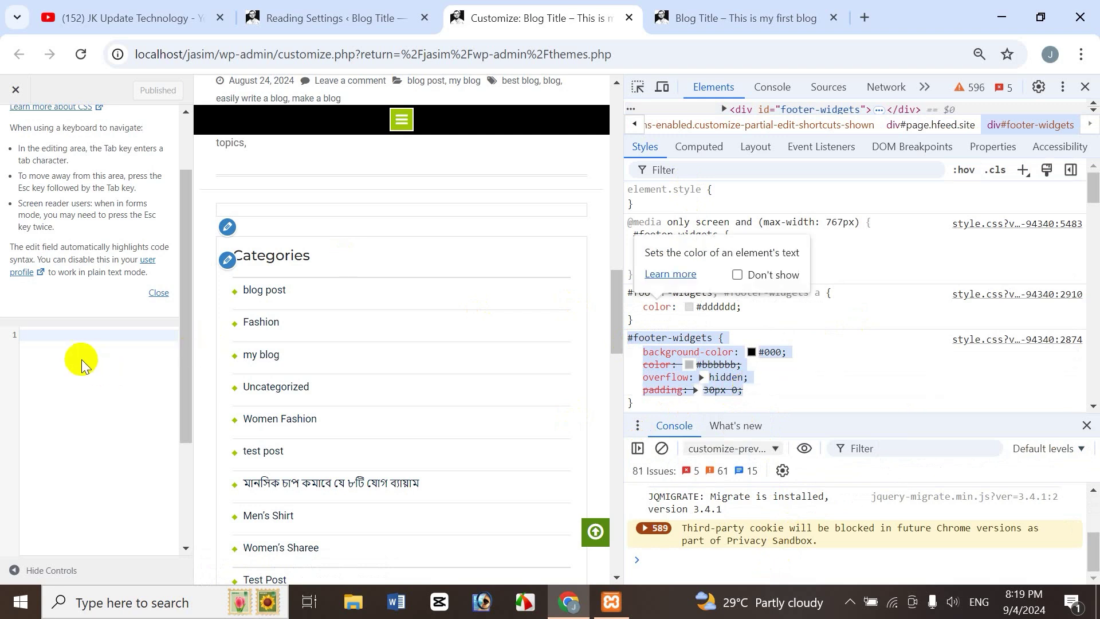
{"action": "type", "text": "#footer-widgets {     background-color: #000;     color: #bbbbbb;     overflow: hidden;     padding: 30px 0;"}
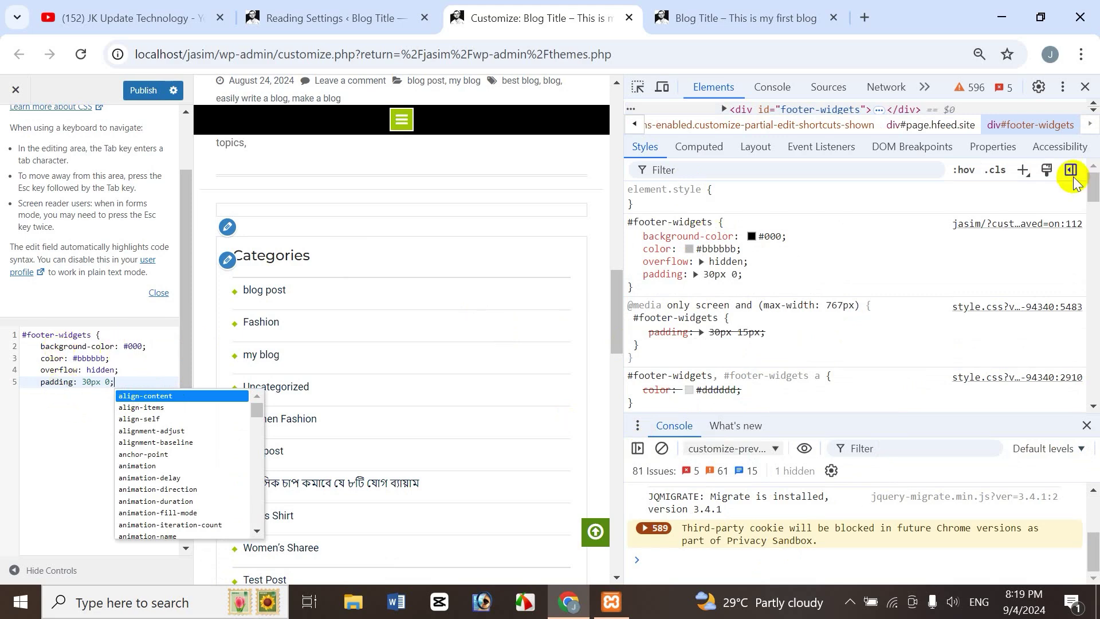
{"action": "left_click", "coordinate": [1085, 89]}
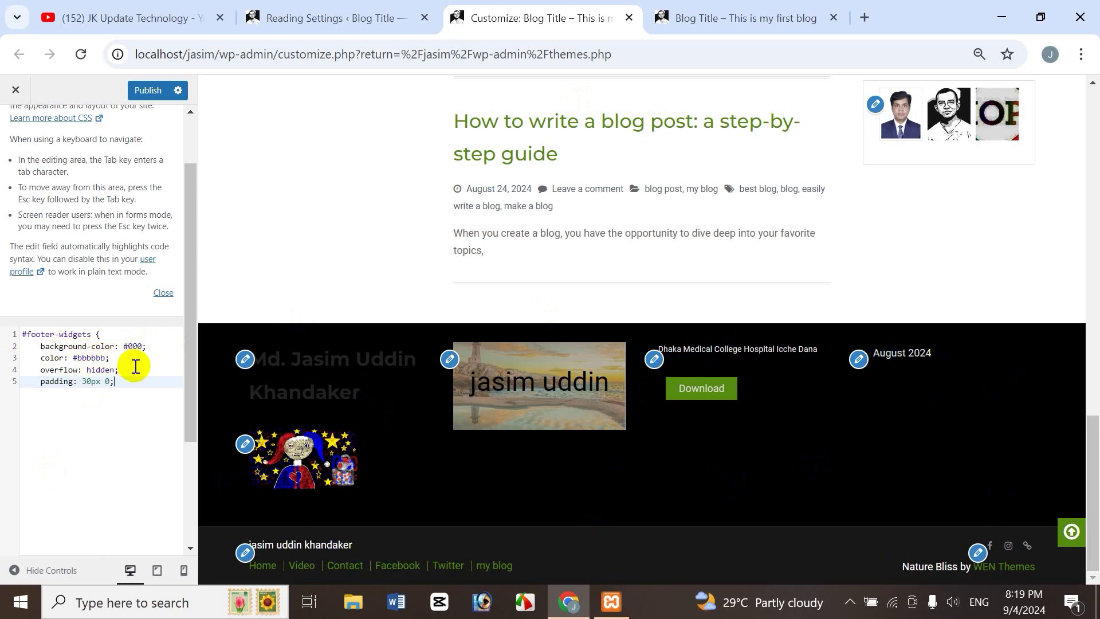
- Set the background-color in the #footer-widgets rule to #fff
{"action": "left_click", "coordinate": [664, 475]}
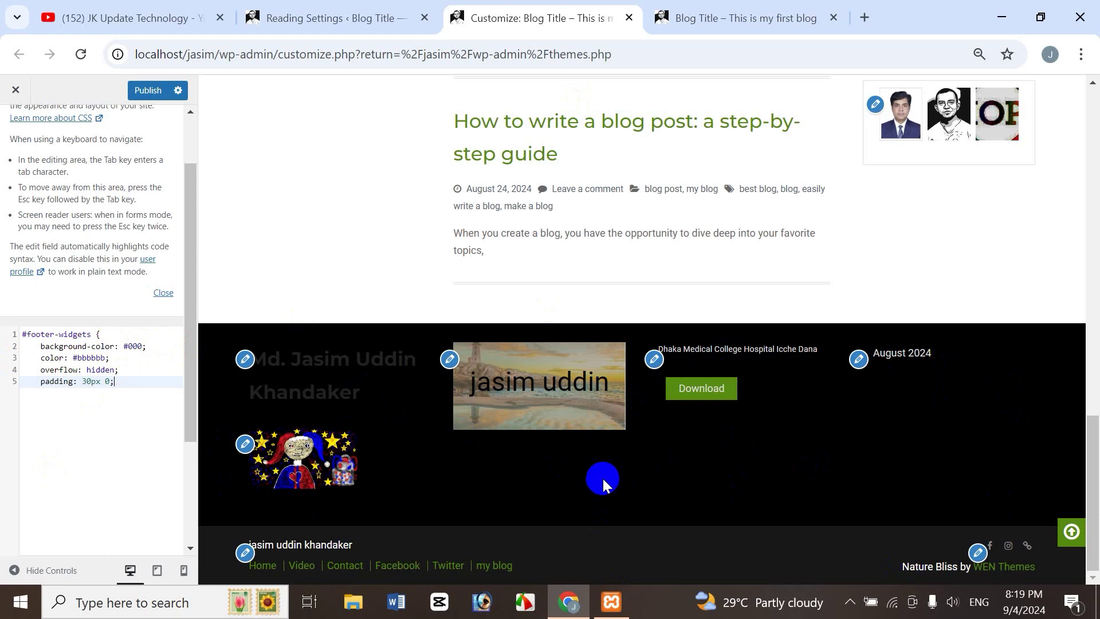
{"action": "left_click", "coordinate": [130, 347]}
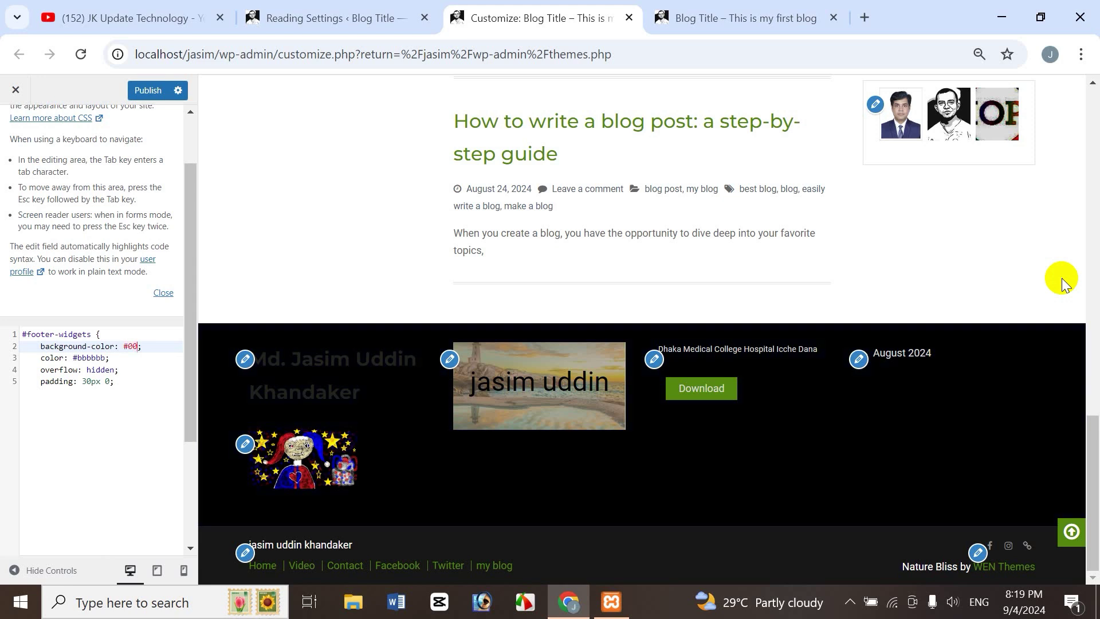
{"action": "type", "text": "fff"}
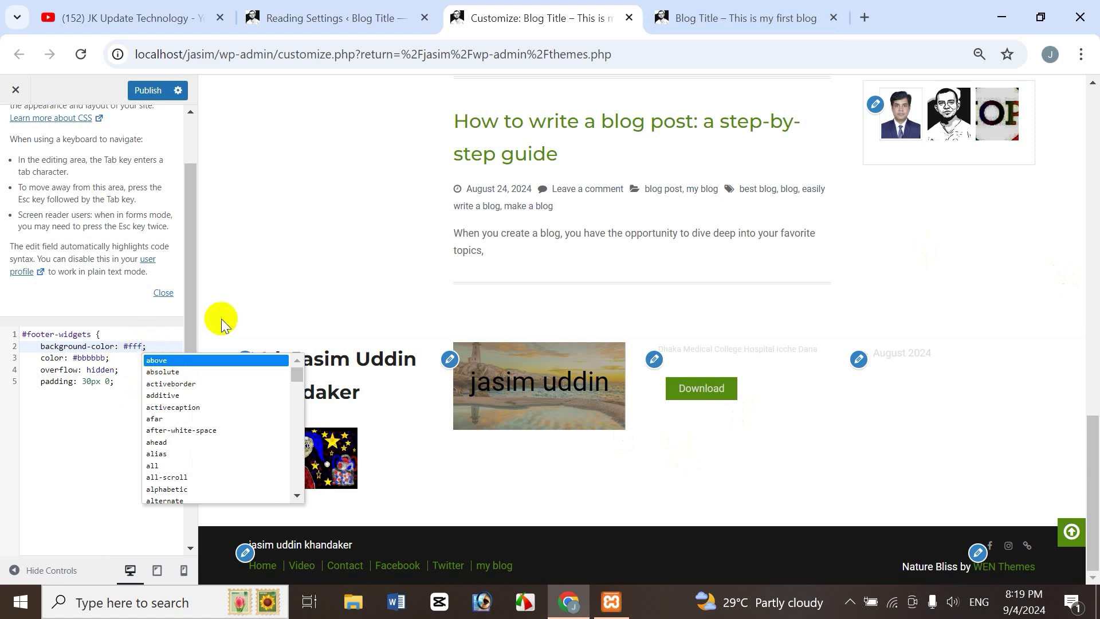
- Change the background-color in the #footer-widgets rule to blue
{"action": "key", "text": "BackSpace"}
{"action": "key", "text": "BackSpace"}
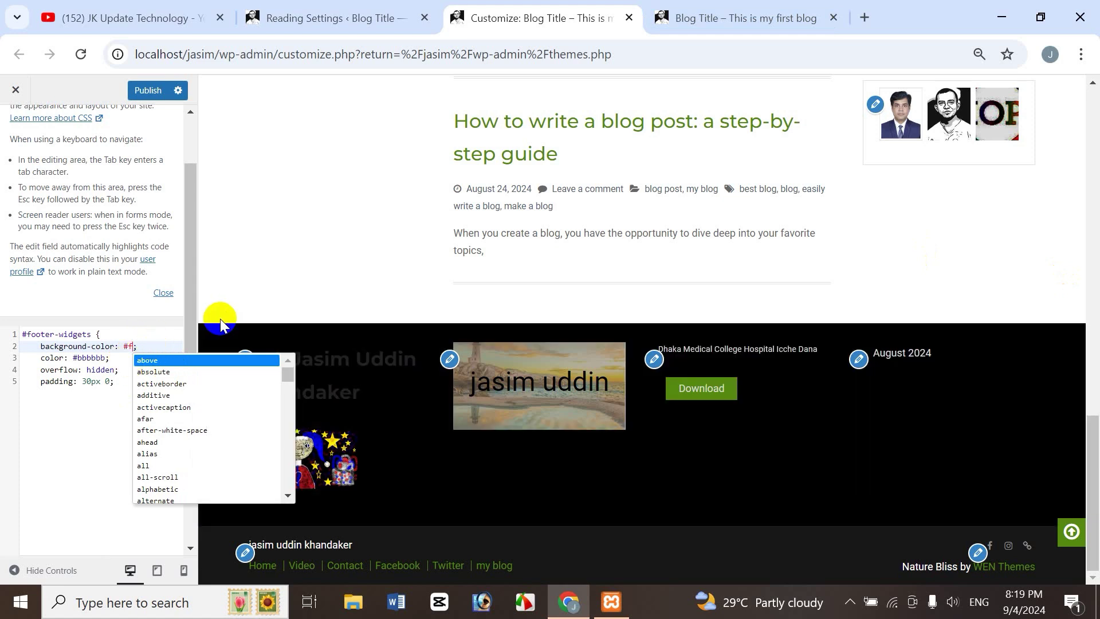
{"action": "key", "text": "BackSpace"}
{"action": "key", "text": "BackSpace"}
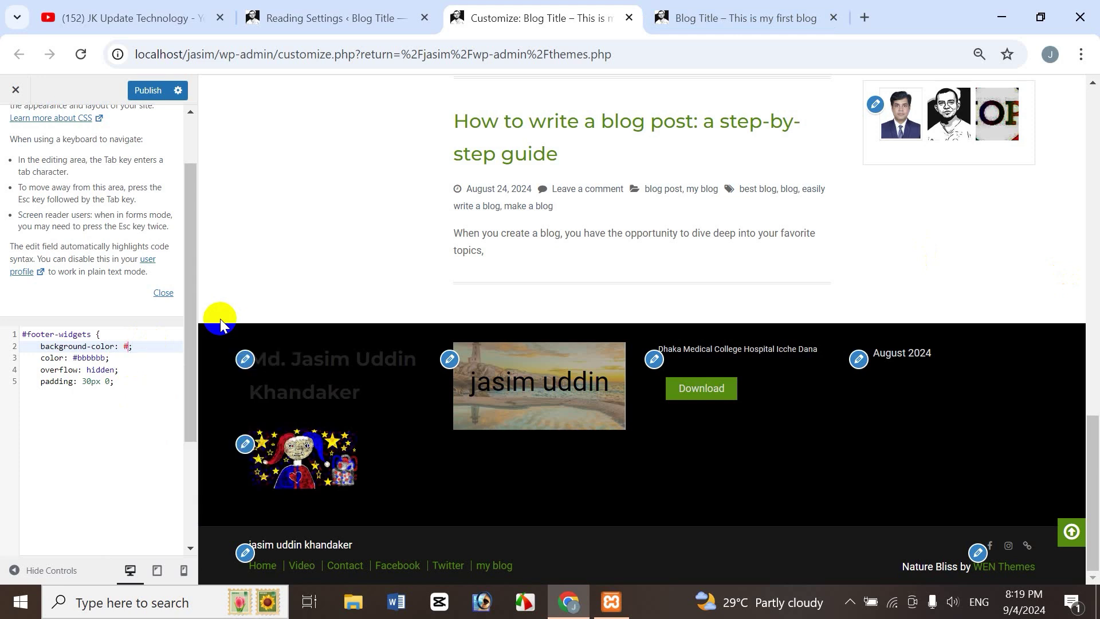
{"action": "type", "text": "blue"}
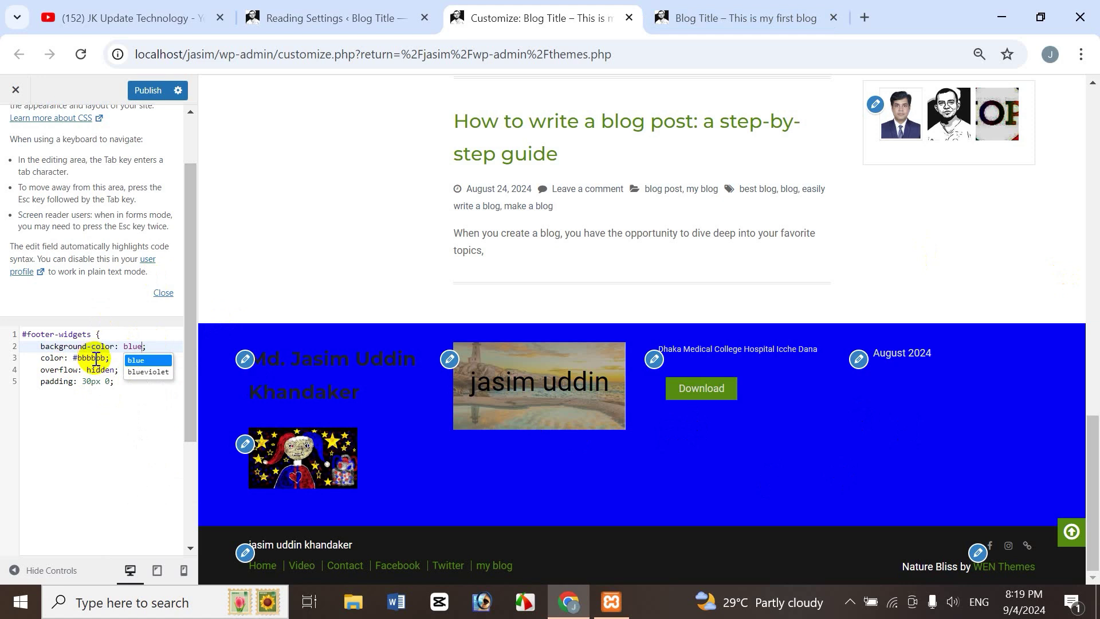
{"action": "left_click", "coordinate": [144, 361]}
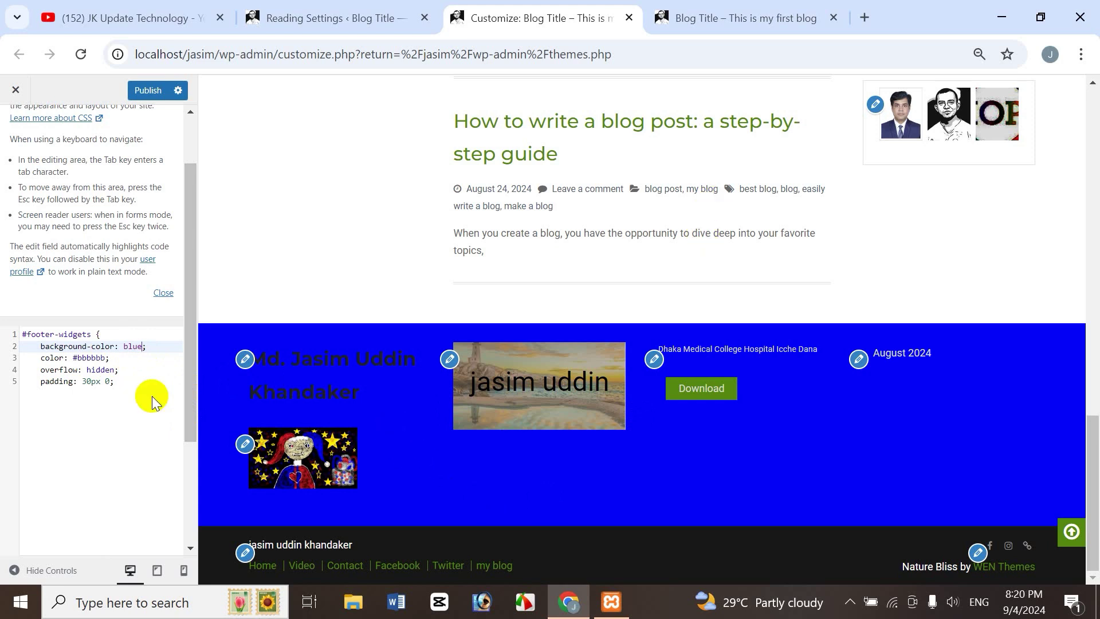
- Replace the background-color value in the #footer-widgets rule with fff
{"action": "key", "text": "BackSpace"}
{"action": "key", "text": "BackSpace"}
{"action": "key", "text": "BackSpace"}
{"action": "key", "text": "BackSpace"}
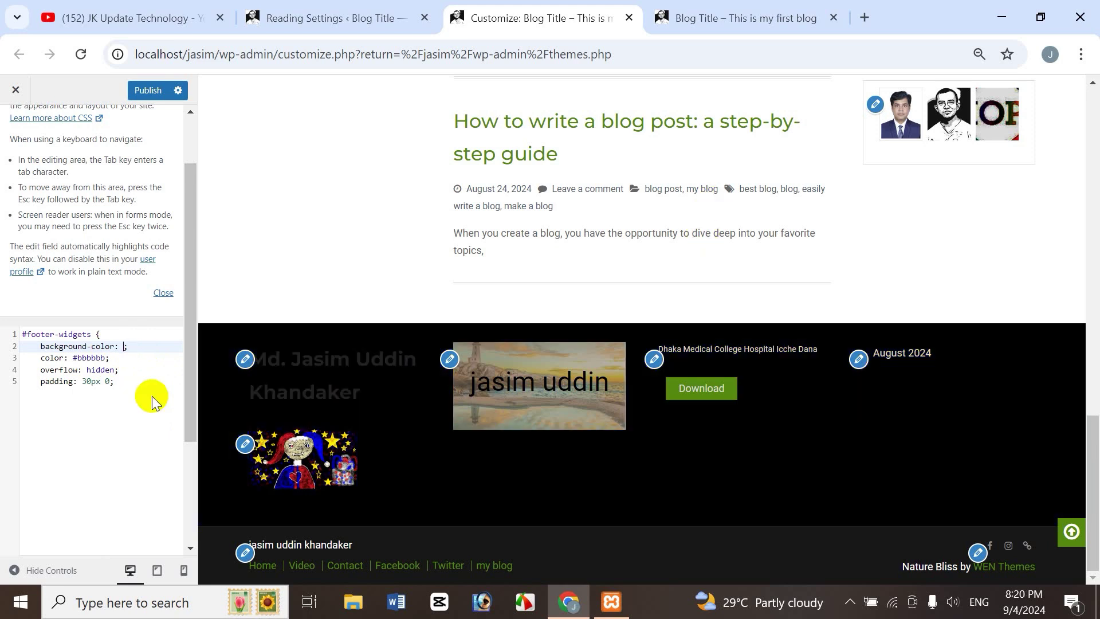
{"action": "type", "text": "fff"}
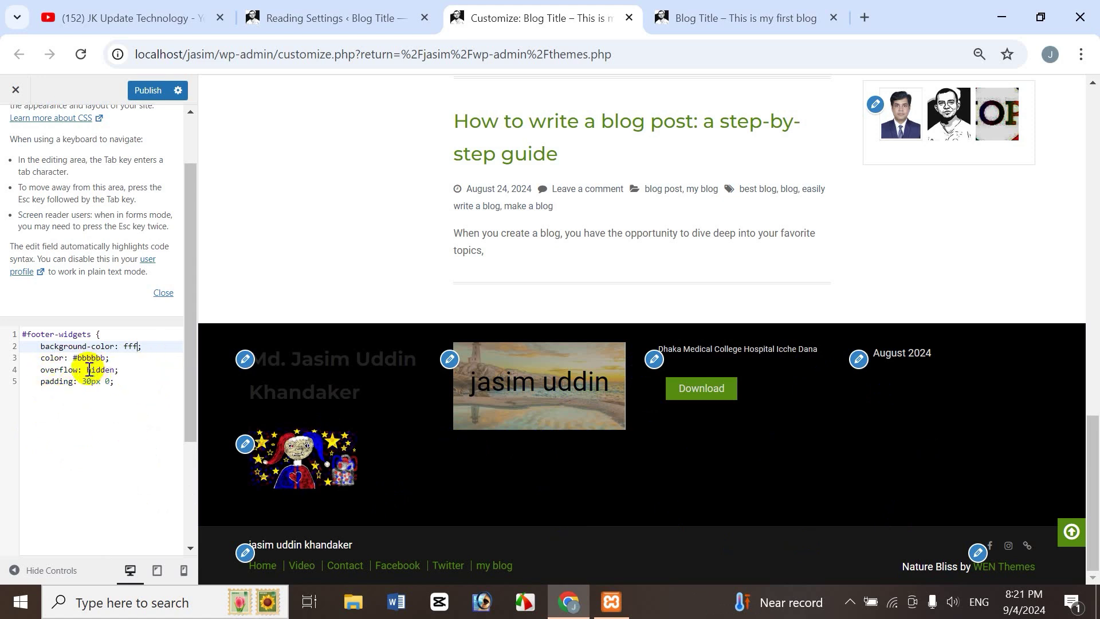
- Try to change the overflow value in the #footer-widgets rule to show
{"action": "left_click", "coordinate": [87, 370]}
{"action": "key", "text": "Delete"}
{"action": "key", "text": "Delete"}
{"action": "key", "text": "Delete"}
{"action": "key", "text": "Delete"}
{"action": "key", "text": "Delete"}
{"action": "key", "text": "Delete"}
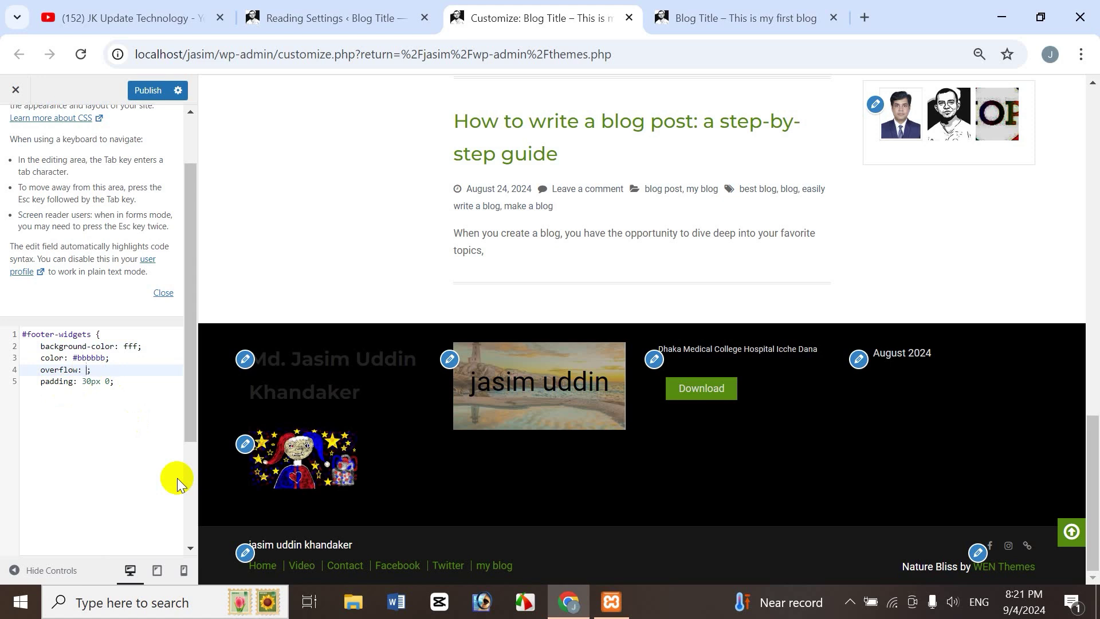
{"action": "key", "text": "ctrl+space"}
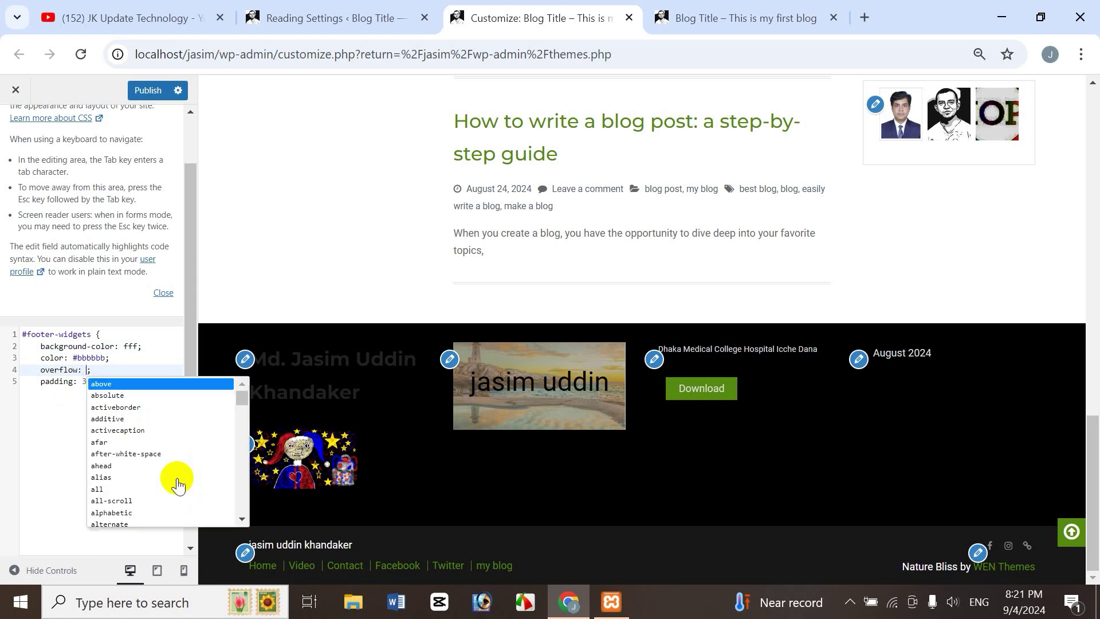
{"action": "type", "text": "sh"}
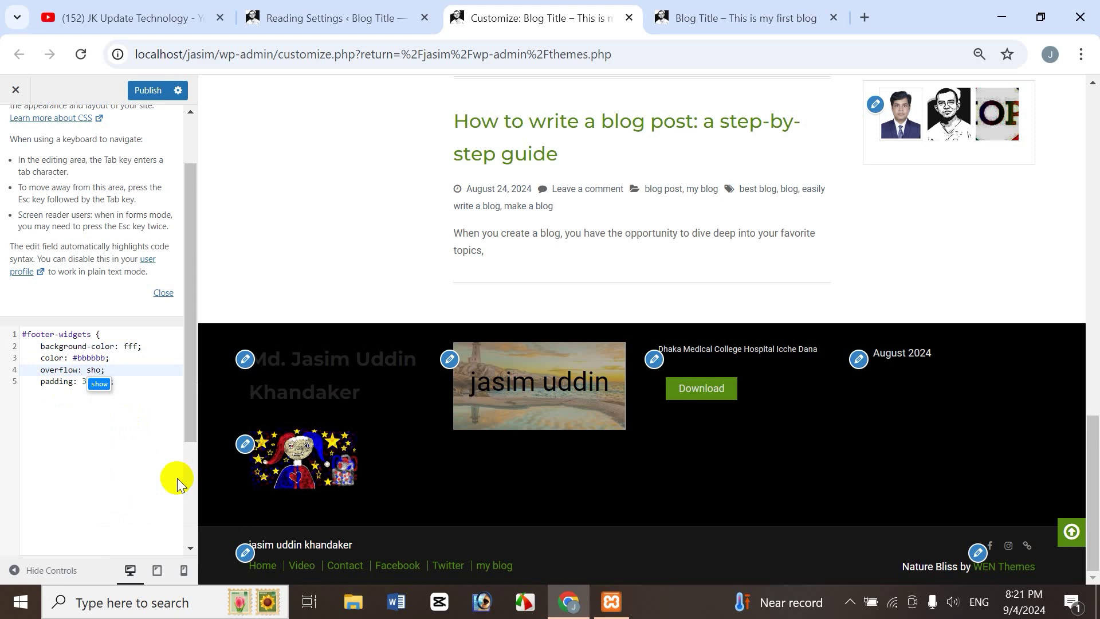
{"action": "type", "text": "o"}
- Set the overflow value in the #footer-widgets rule to hidden
{"action": "key", "text": "BackSpace"}
{"action": "key", "text": "BackSpace"}
{"action": "key", "text": "BackSpace"}
{"action": "type", "text": "hid"}
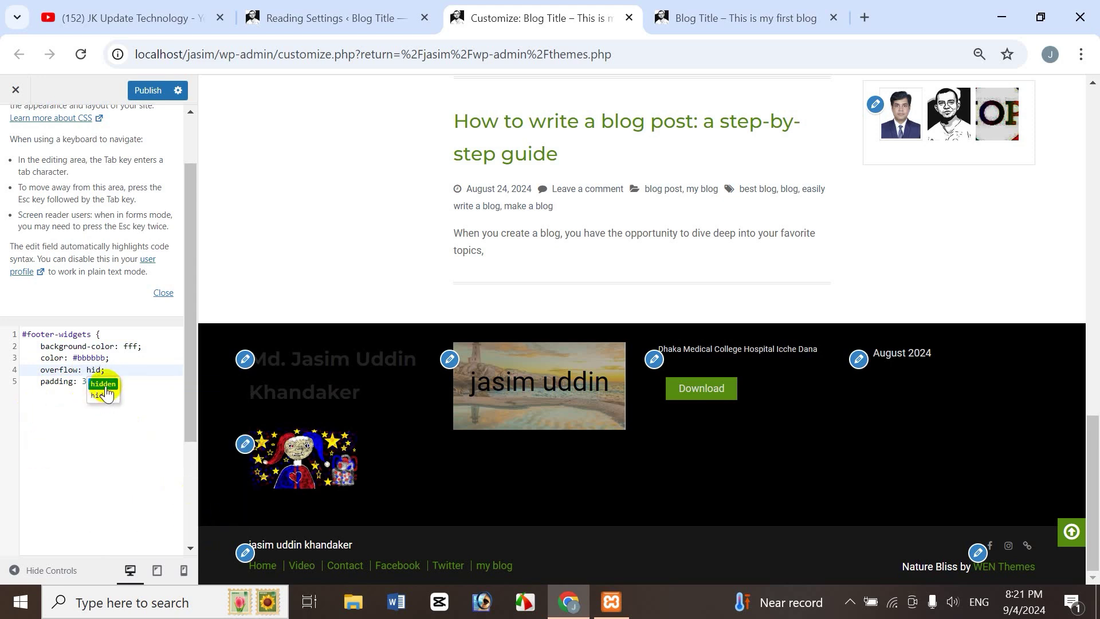
{"action": "left_click", "coordinate": [105, 383]}
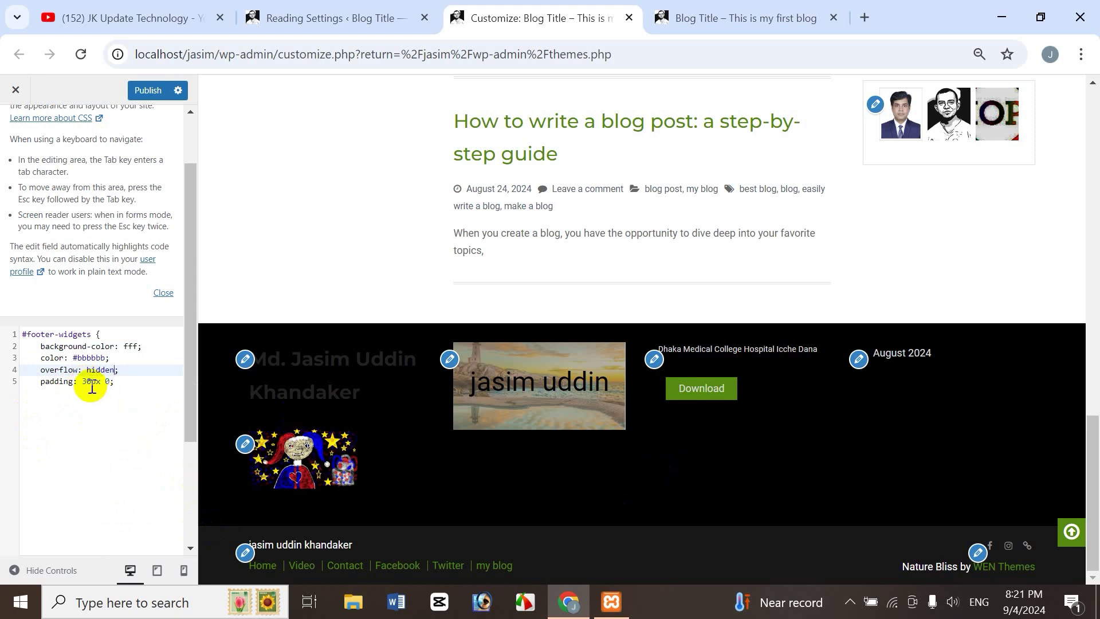
- Try vertical padding values of 40px, 80px and 90px in the #footer-widgets rule
{"action": "left_click", "coordinate": [86, 382]}
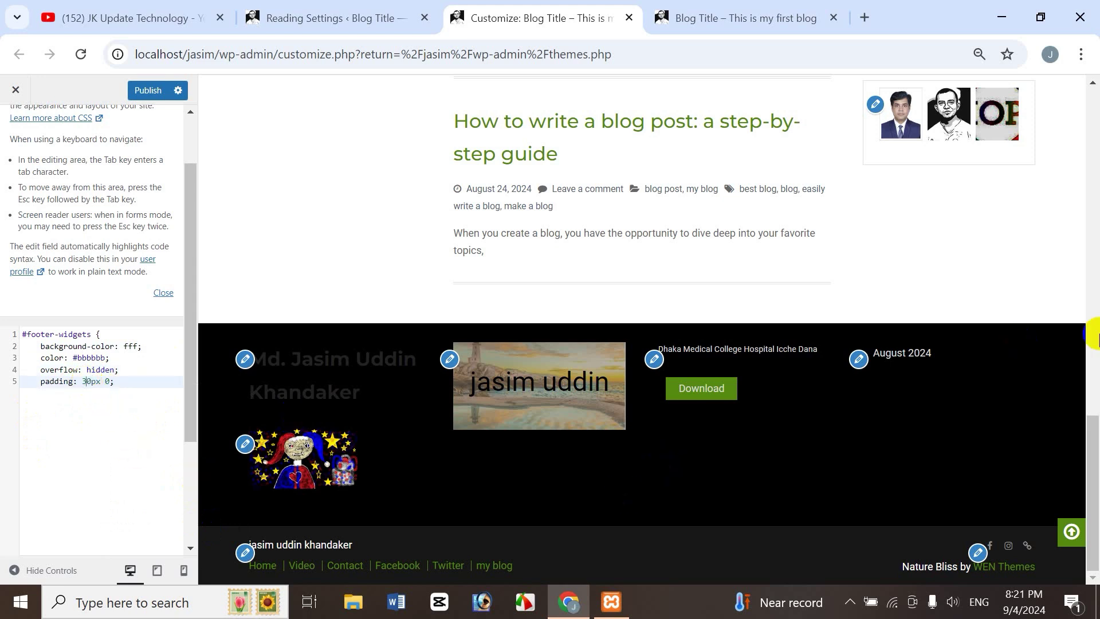
{"action": "key", "text": "BackSpace"}
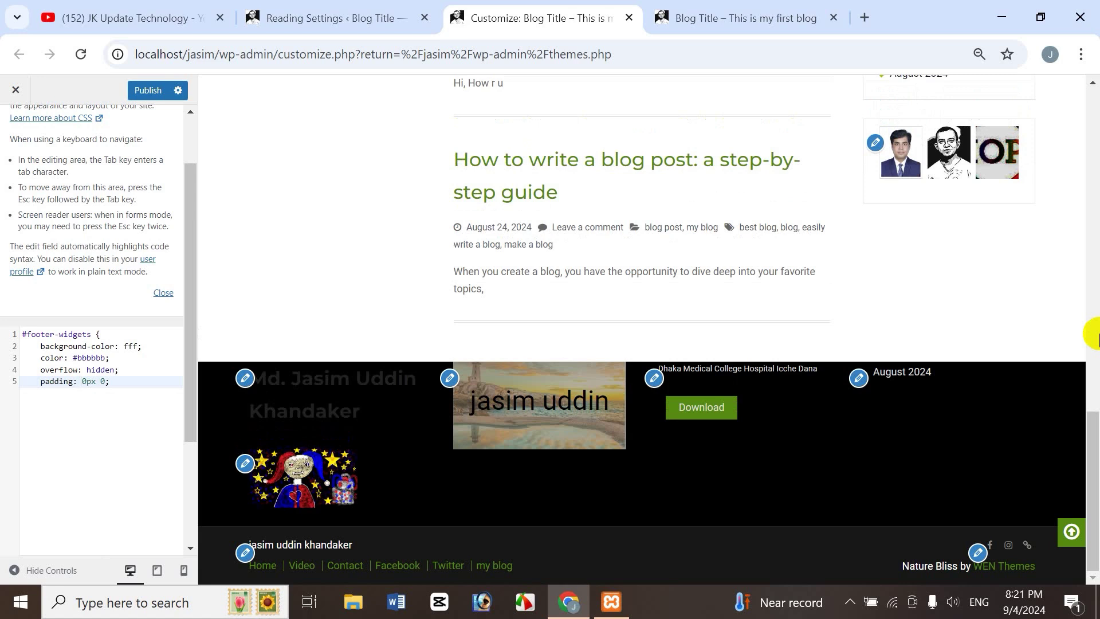
{"action": "type", "text": "4"}
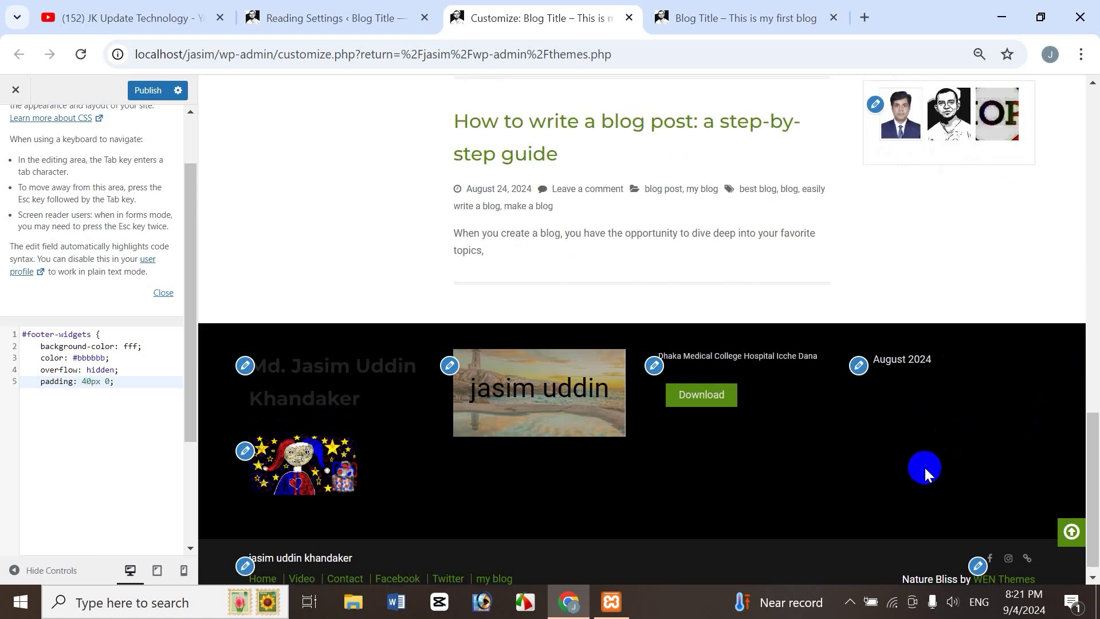
{"action": "key", "text": "BackSpace"}
{"action": "type", "text": "8"}
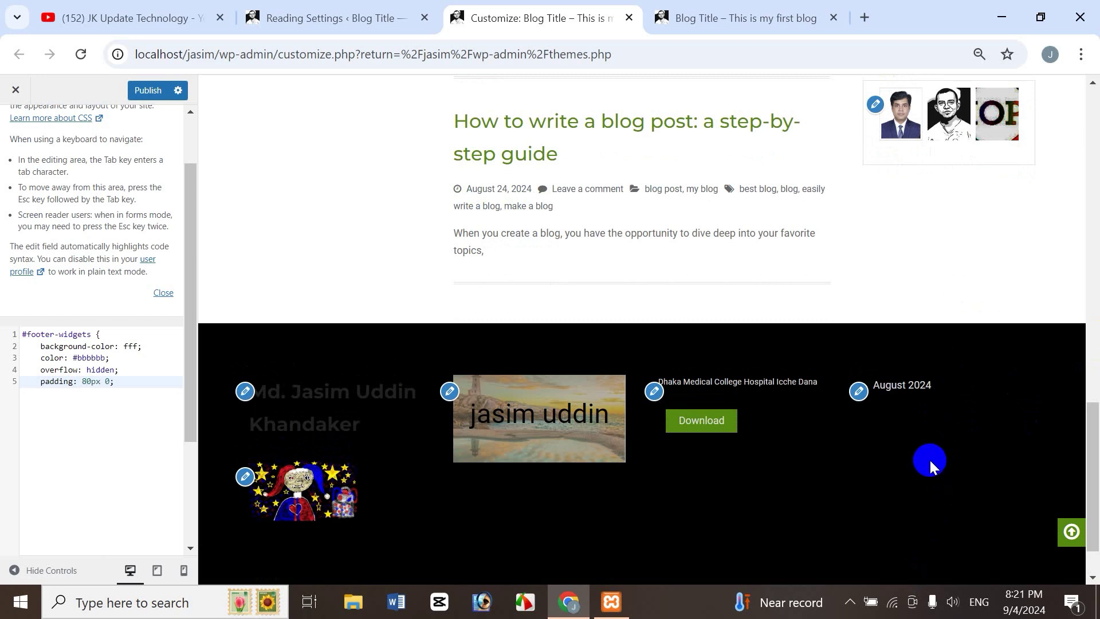
{"action": "key", "text": "BackSpace"}
{"action": "type", "text": "9"}
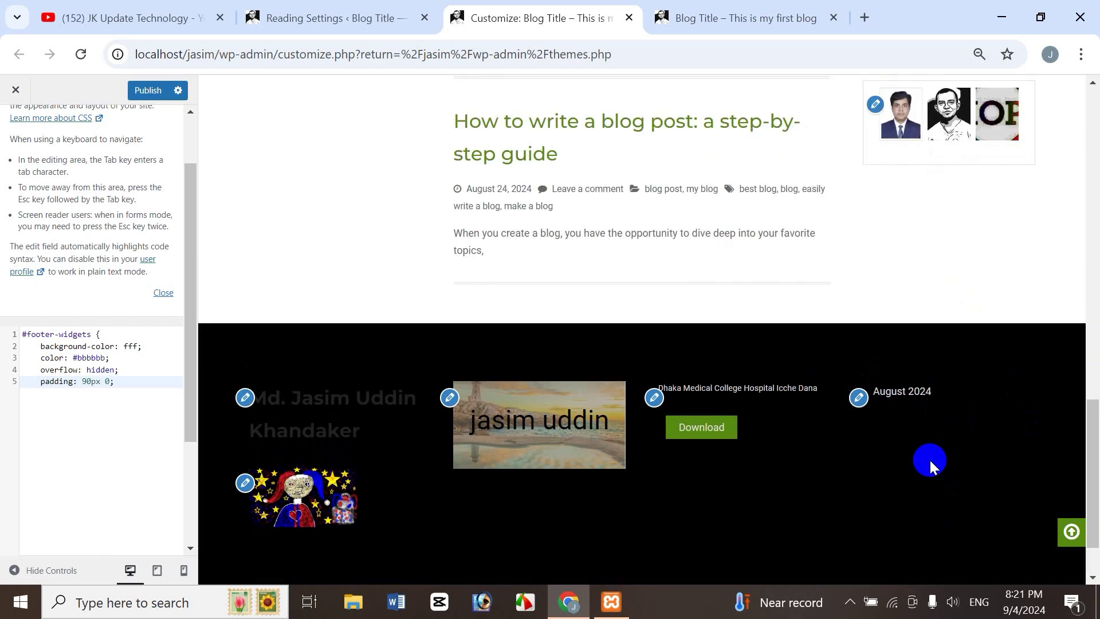
- Try 20px and 80px as the vertical padding in the #footer-widgets rule, and settle on 30px
{"action": "key", "text": "BackSpace"}
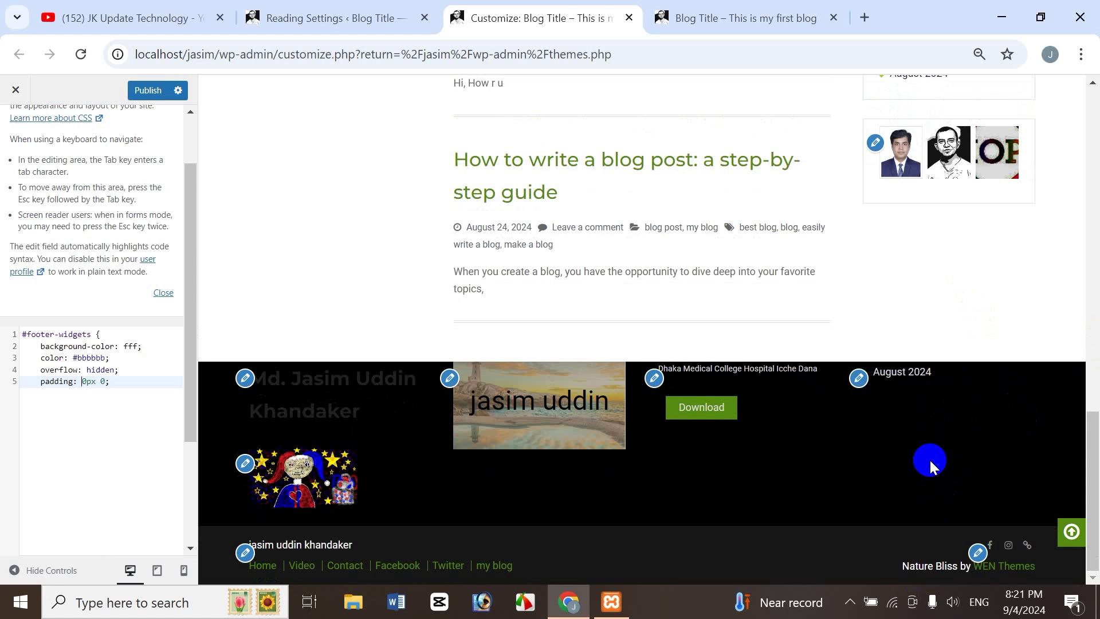
{"action": "type", "text": "2"}
{"action": "key", "text": "BackSpace"}
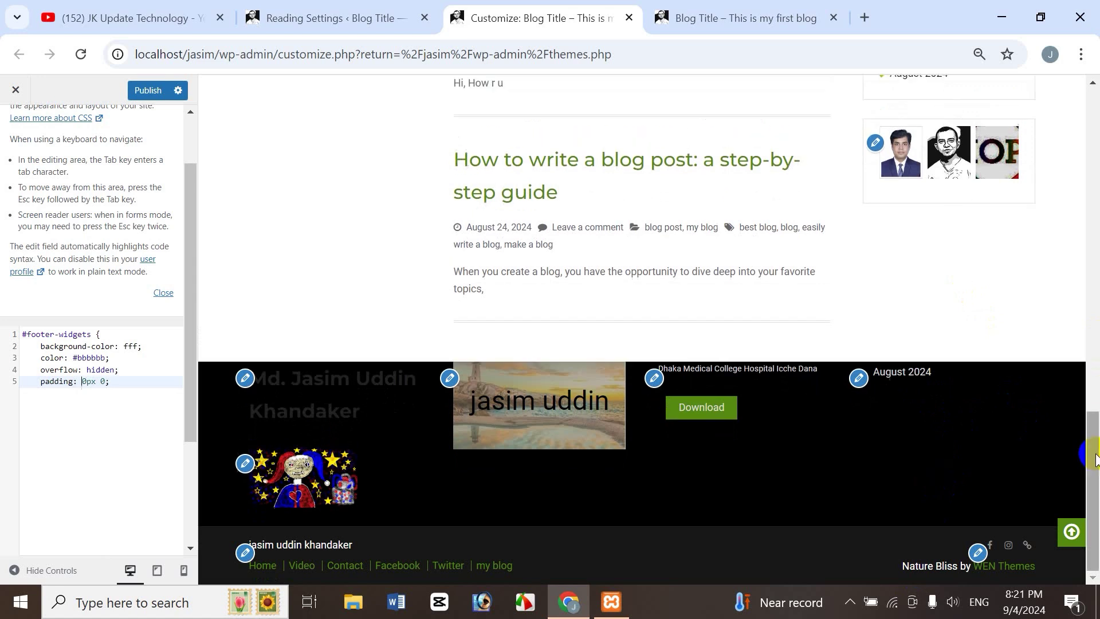
{"action": "type", "text": "8"}
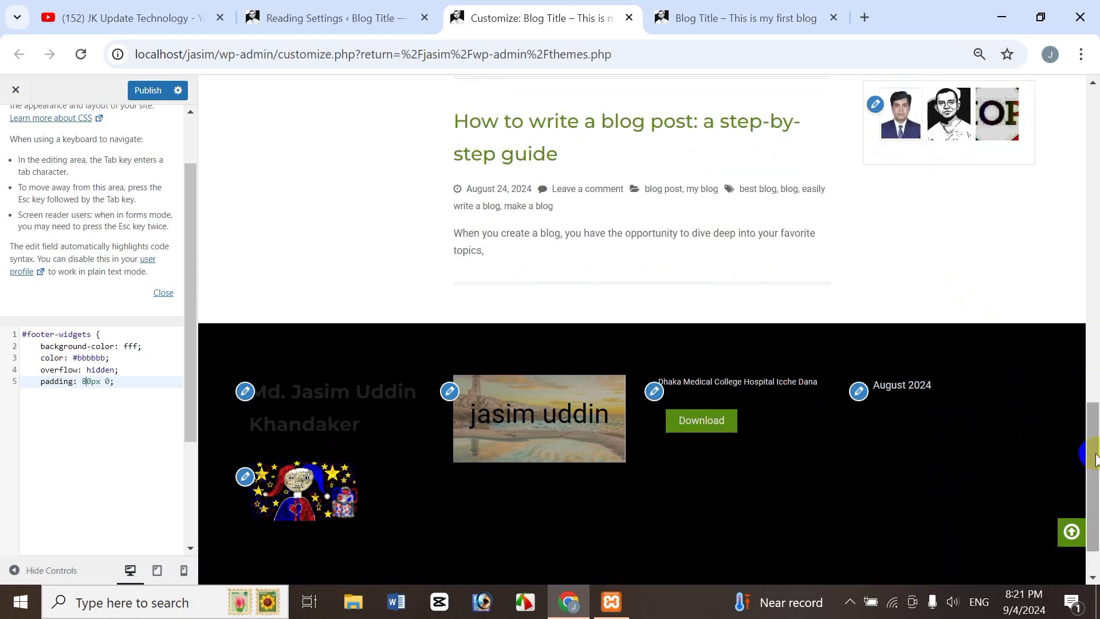
{"action": "key", "text": "BackSpace"}
{"action": "type", "text": "3"}
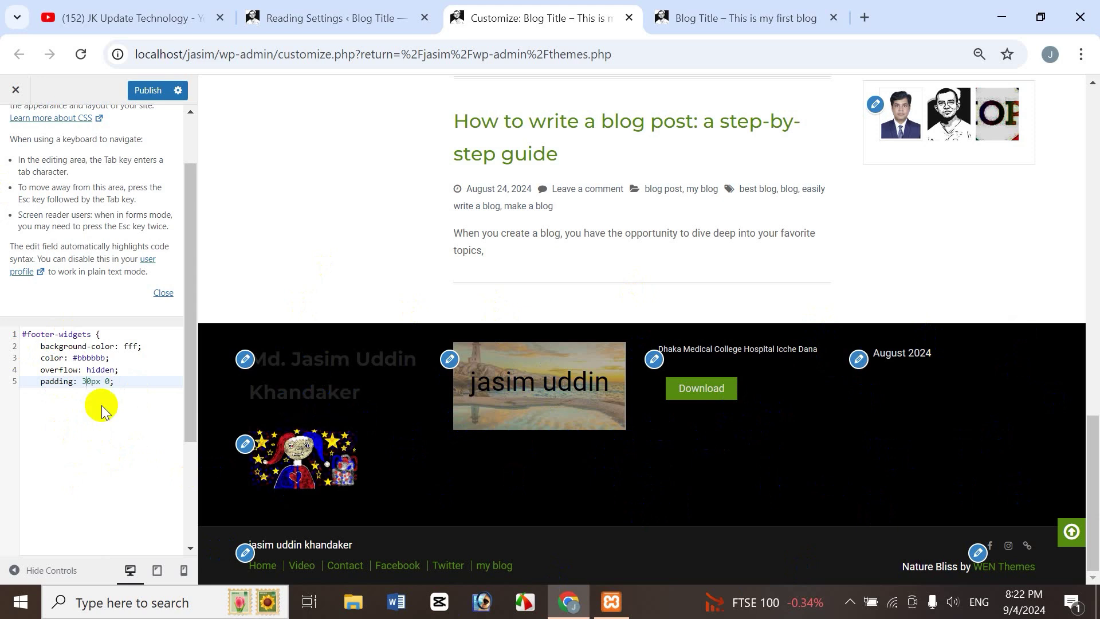
{"action": "left_click", "coordinate": [85, 381]}
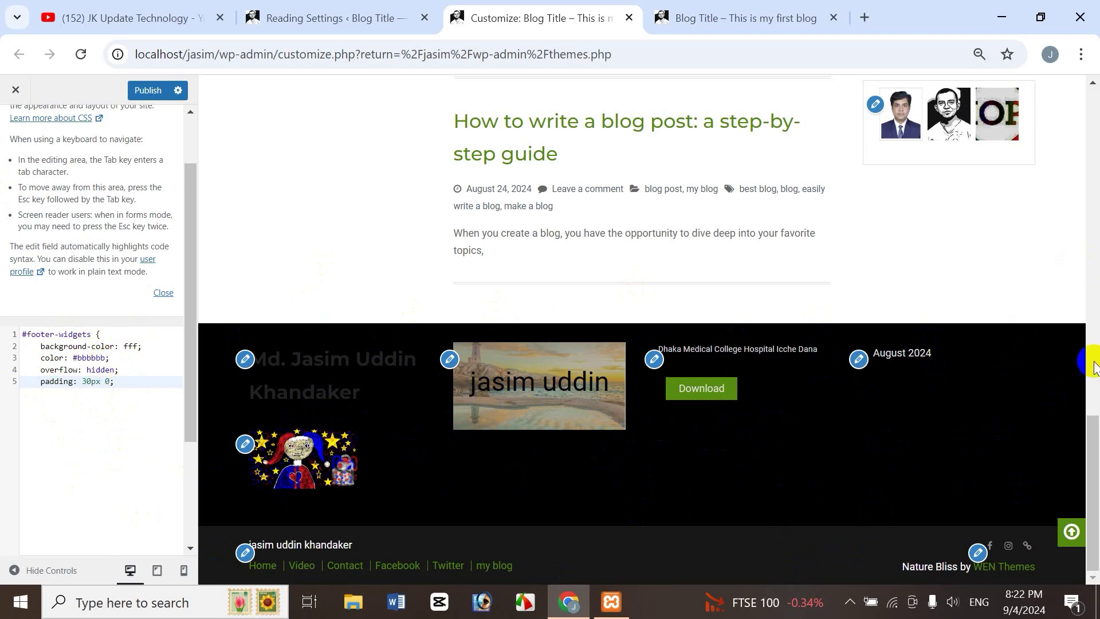
- Inspect the blank area beside the blog posts and copy the inherited body rule containing background-color and word-wrap
{"action": "left_click_drag", "start_coordinate": [1094, 441], "coordinate": [1091, 303]}
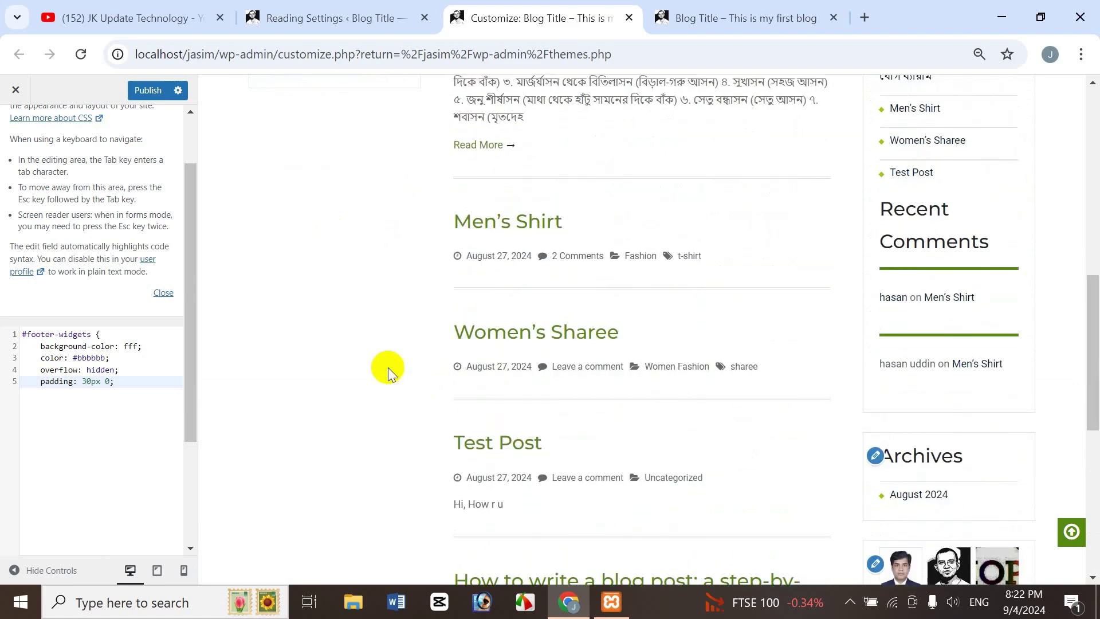
{"action": "right_click", "coordinate": [363, 265]}
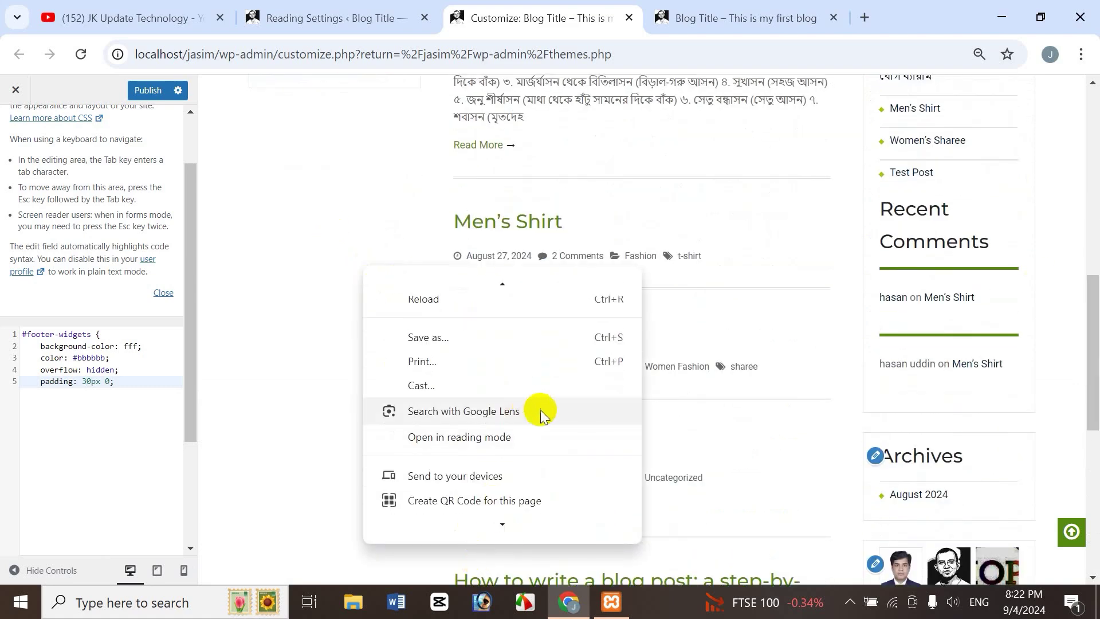
{"action": "mouse_move", "coordinate": [506, 534]}
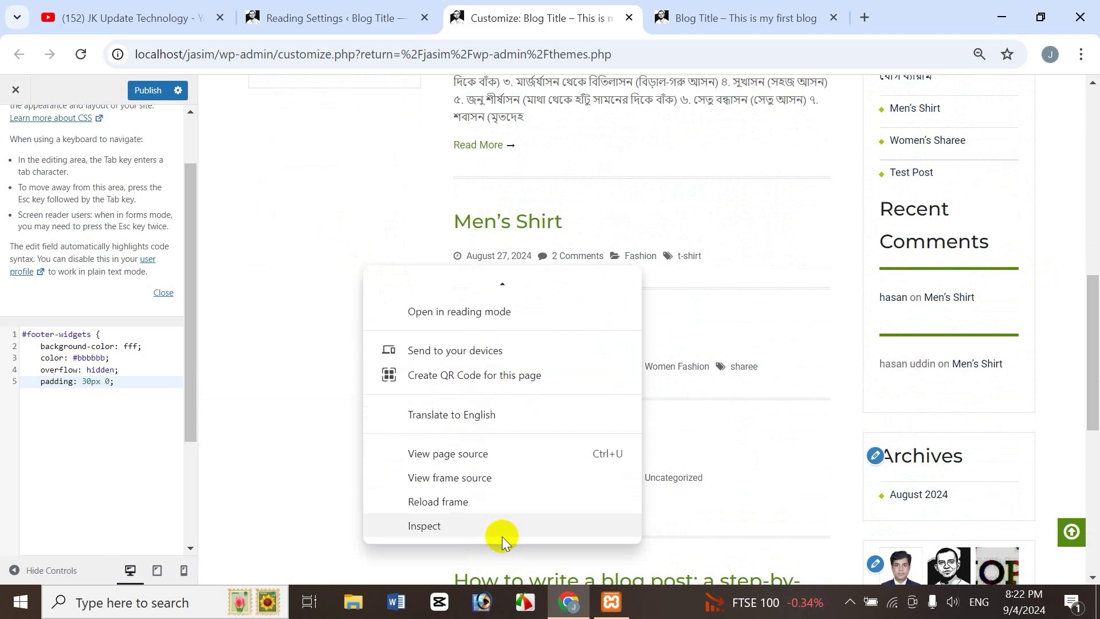
{"action": "left_click", "coordinate": [440, 527]}
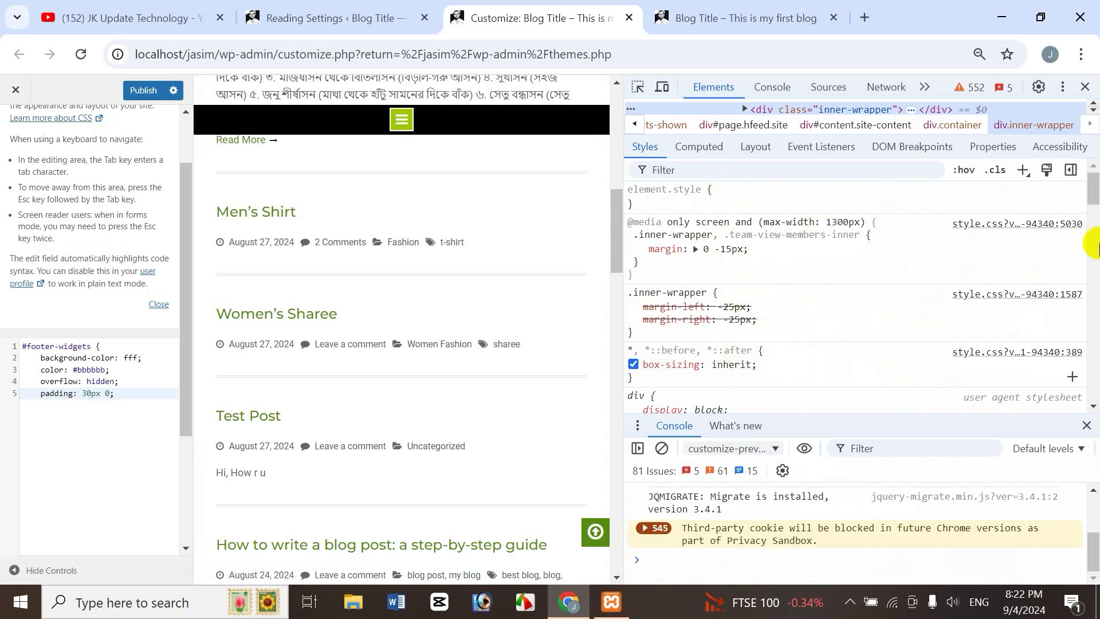
{"action": "left_click_drag", "start_coordinate": [1094, 185], "coordinate": [1094, 203]}
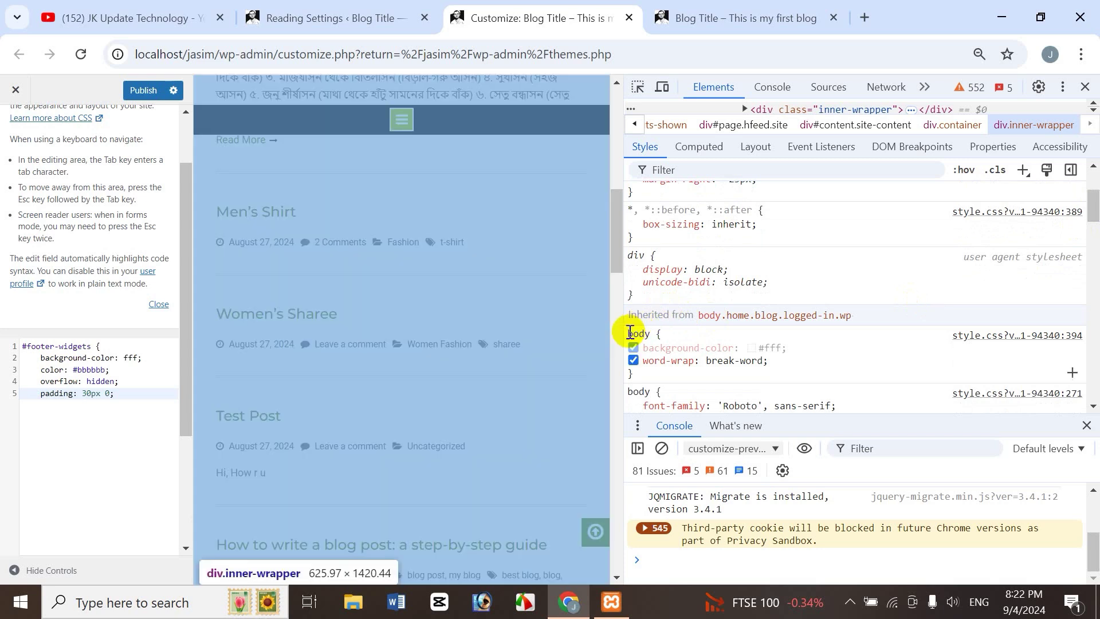
{"action": "left_click_drag", "start_coordinate": [631, 332], "coordinate": [671, 374]}
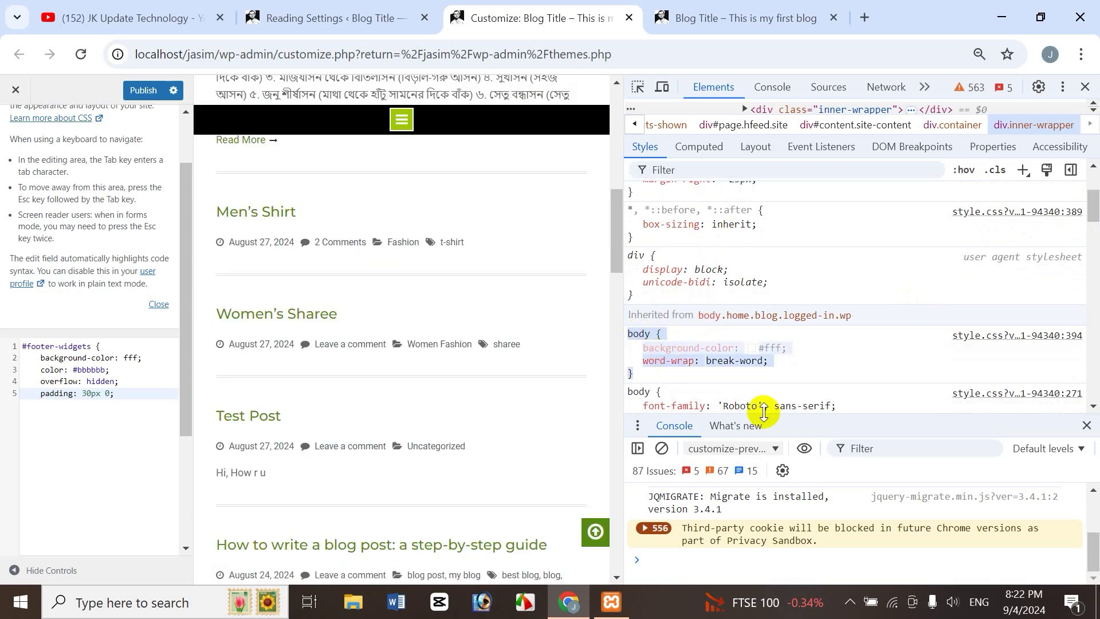
- Replace the #footer-widgets rule in Additional CSS with the body rule (background-color #fff, word-wrap break-word) and close the developer tools
{"action": "left_click", "coordinate": [80, 360]}
{"action": "key", "text": "ctrl+a"}
{"action": "key", "text": "BackSpace"}
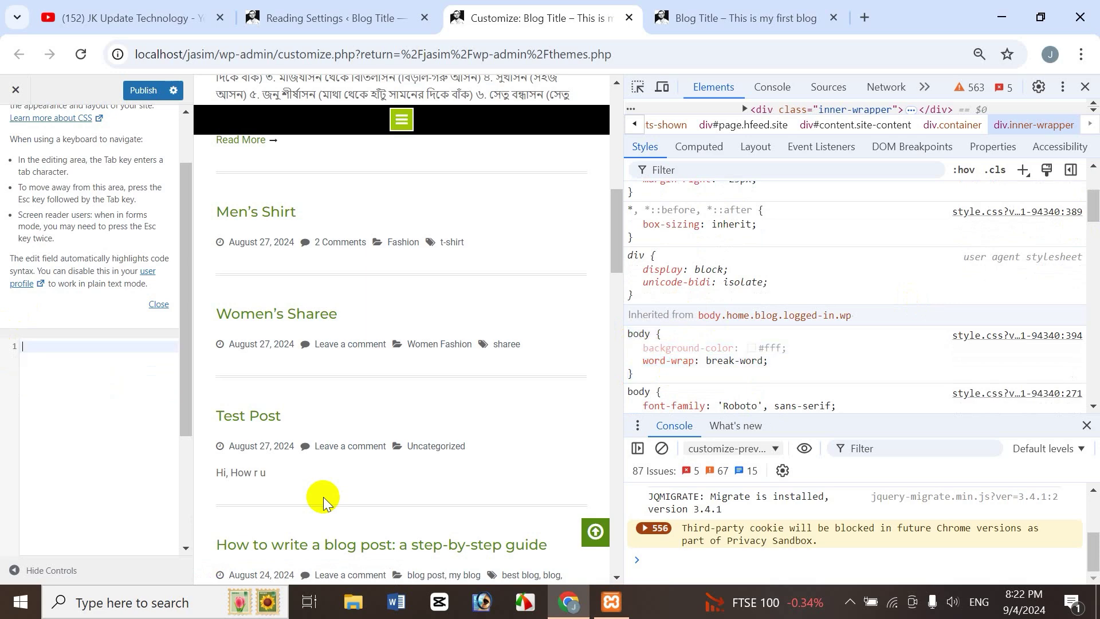
{"action": "type", "text": "body {     background-color: #fff;     word-wrap: break-word; }"}
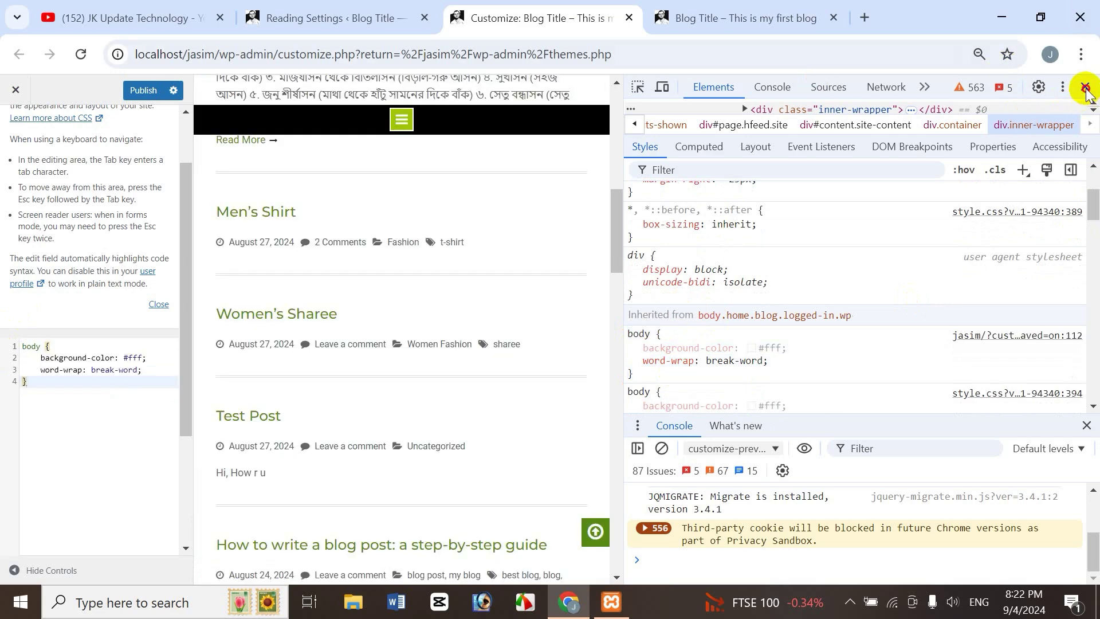
{"action": "left_click", "coordinate": [1084, 89]}
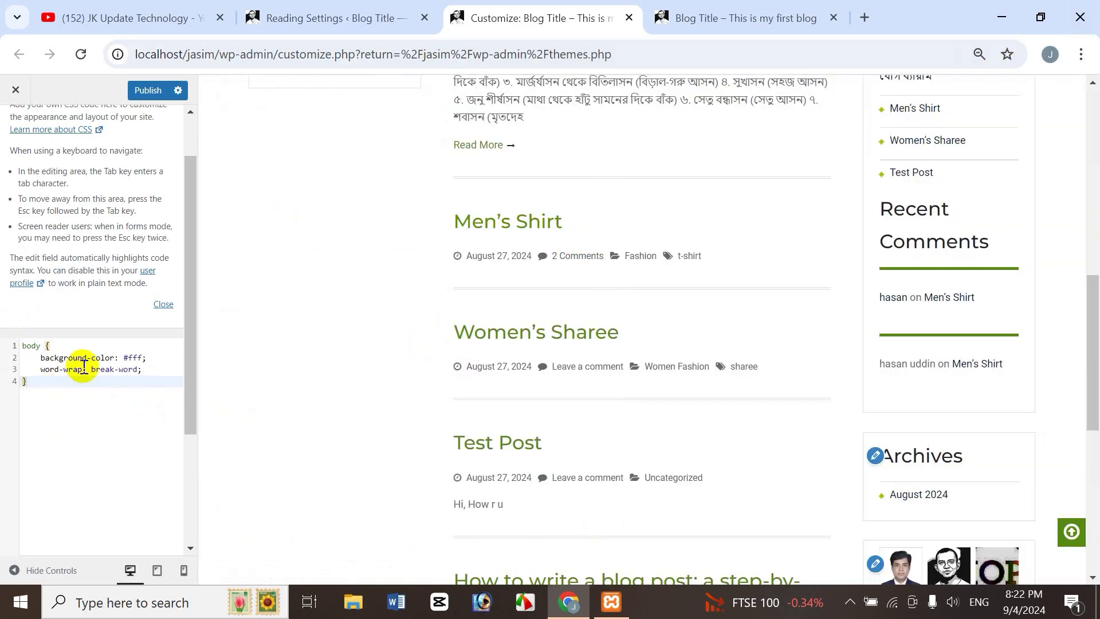
- Try #000, #0002 and #0008 as the background-color in the body rule
{"action": "left_click", "coordinate": [132, 357]}
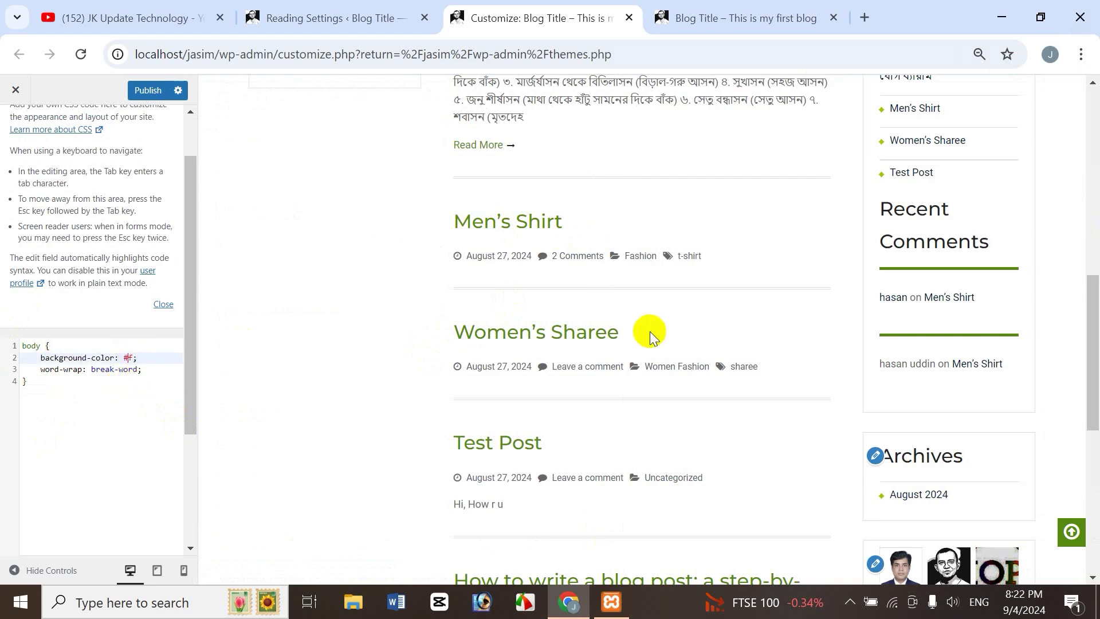
{"action": "type", "text": "000"}
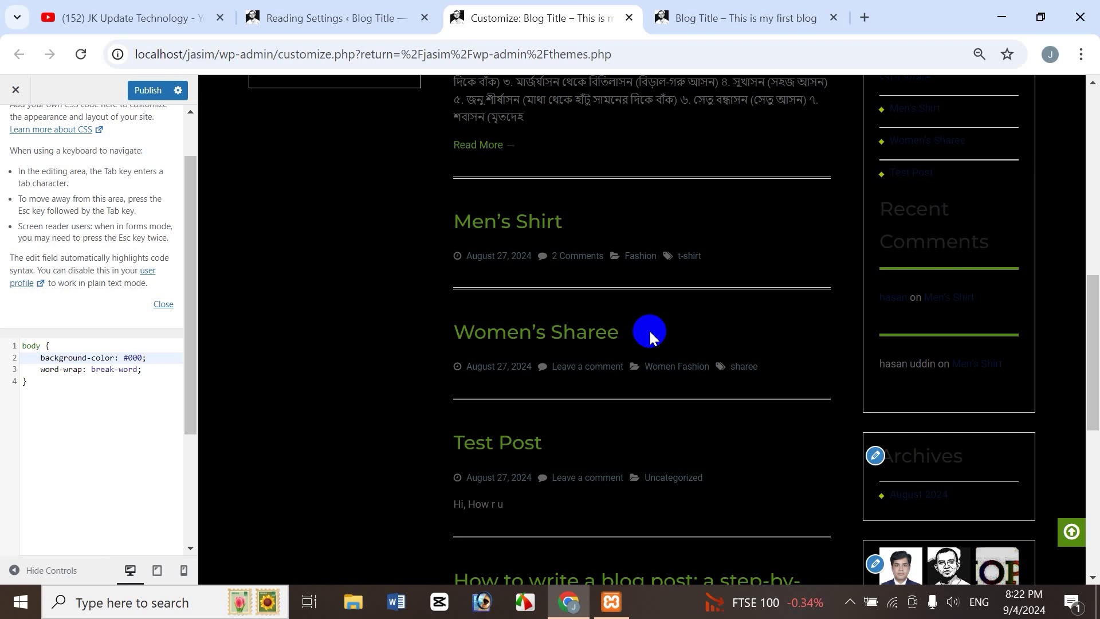
{"action": "type", "text": "2"}
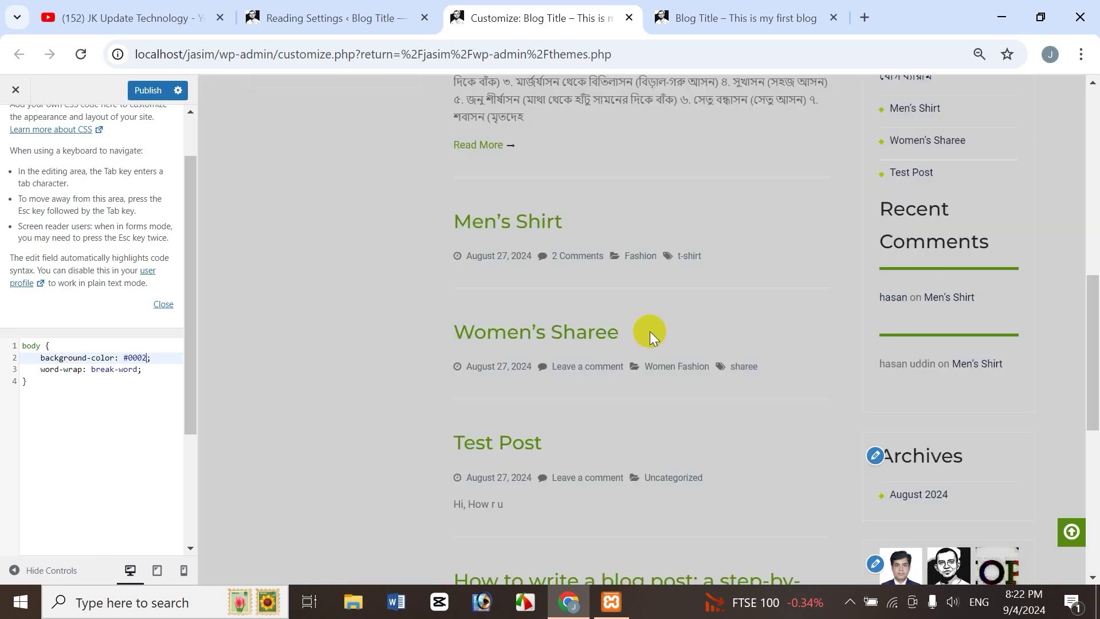
{"action": "key", "text": "BackSpace"}
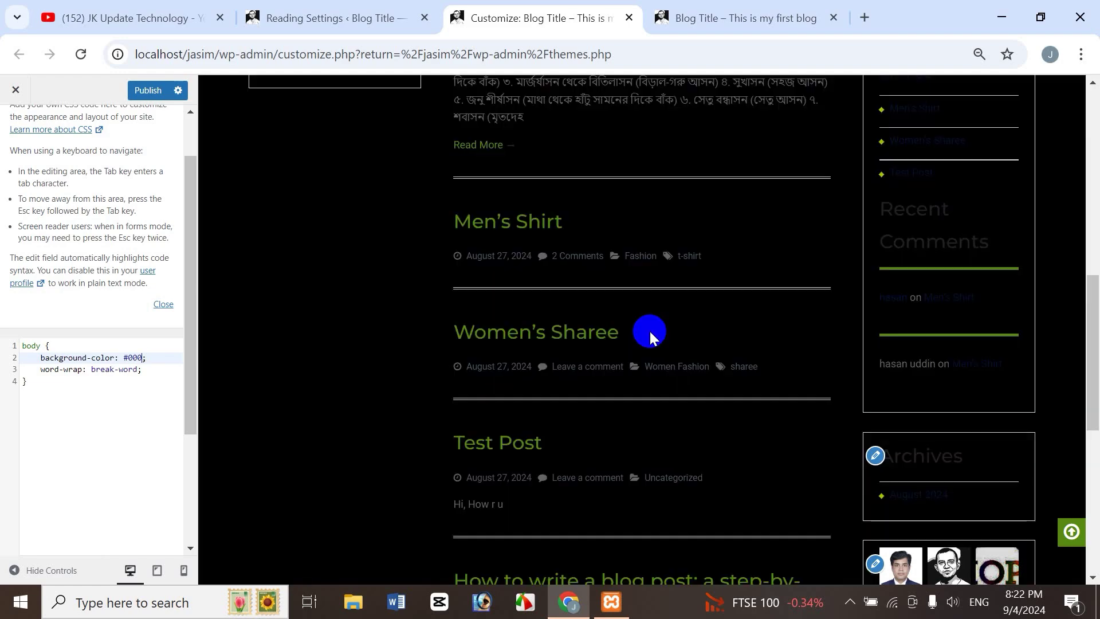
{"action": "type", "text": "8"}
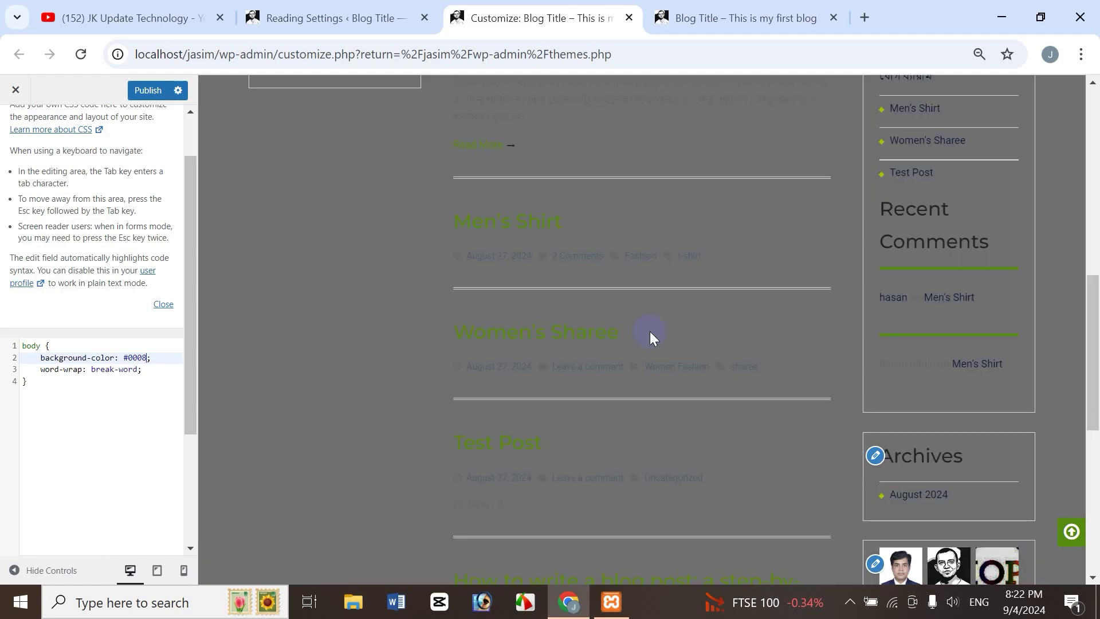
- Set the background-color in the body rule to #fff
{"action": "key", "text": "BackSpace"}
{"action": "key", "text": "BackSpace"}
{"action": "key", "text": "BackSpace"}
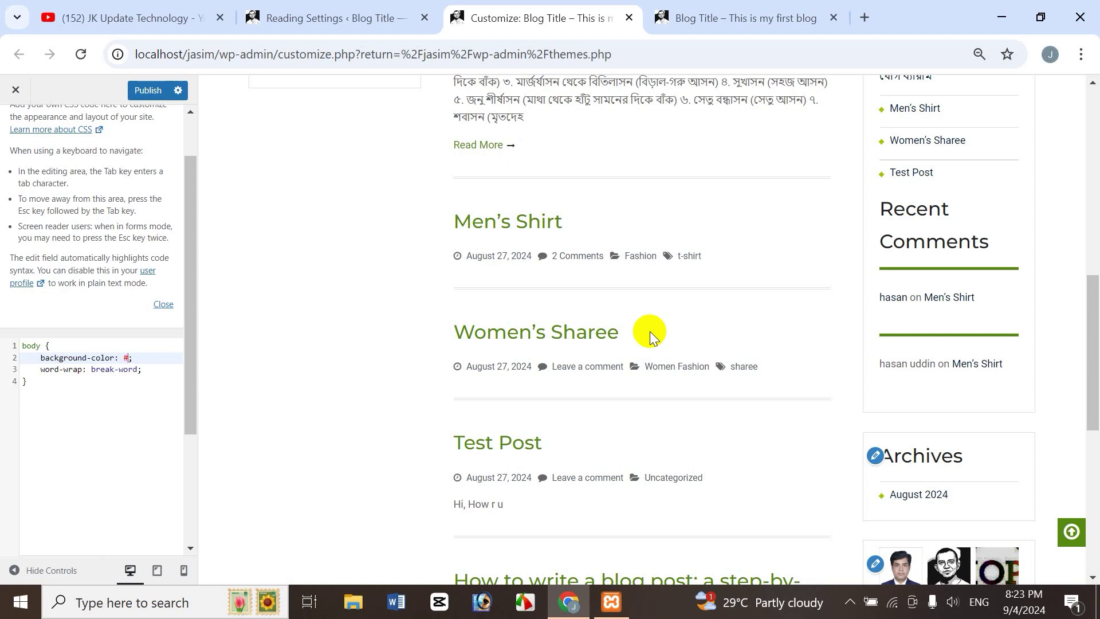
{"action": "type", "text": "fff"}
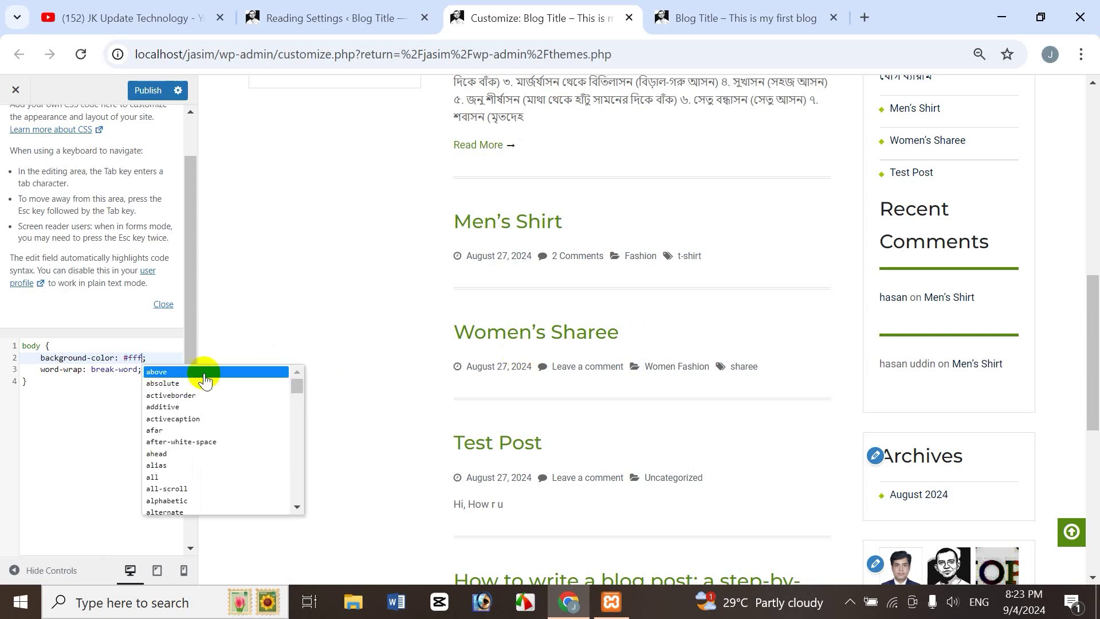
- Clear the word-wrap value in the body rule and enter break-word again
{"action": "left_click", "coordinate": [117, 372]}
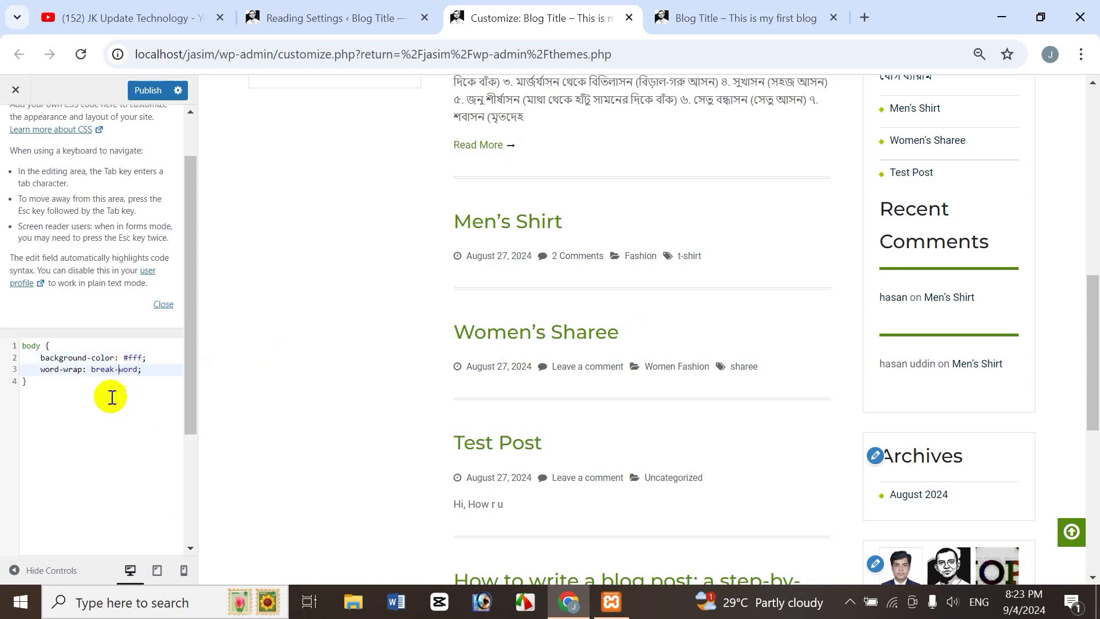
{"action": "left_click", "coordinate": [91, 370]}
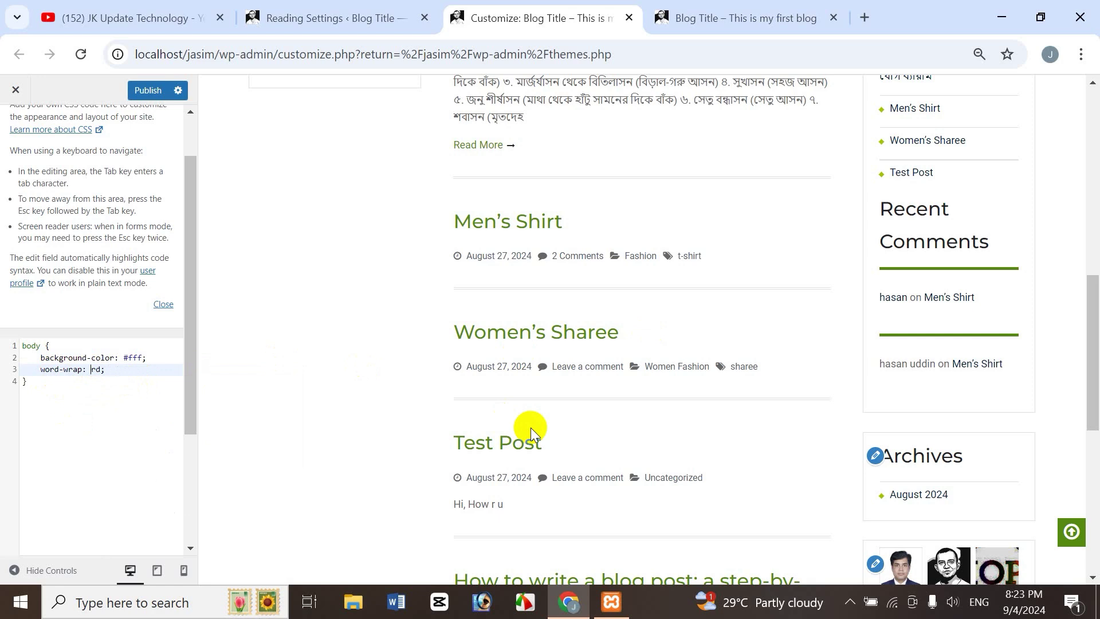
{"action": "key", "text": "ctrl+space"}
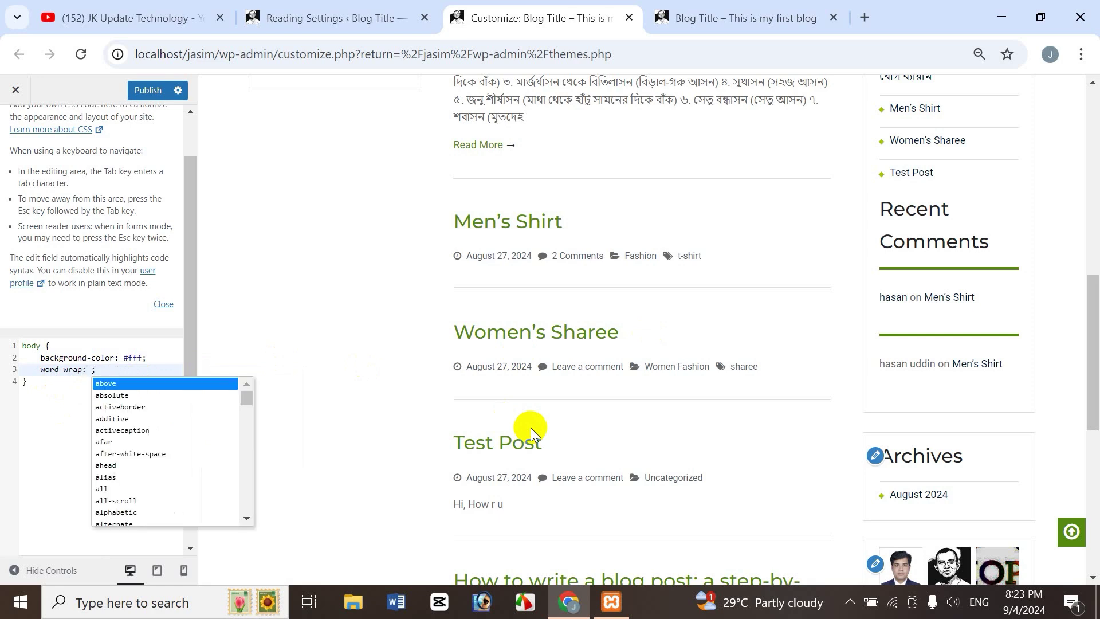
{"action": "type", "text": "bre"}
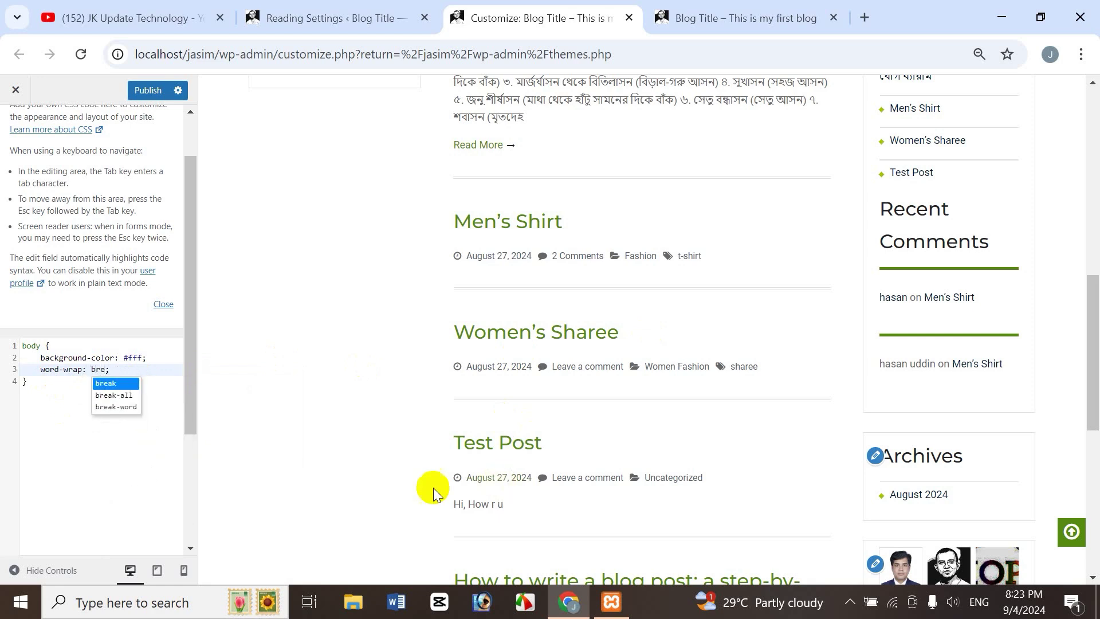
{"action": "left_click", "coordinate": [114, 406]}
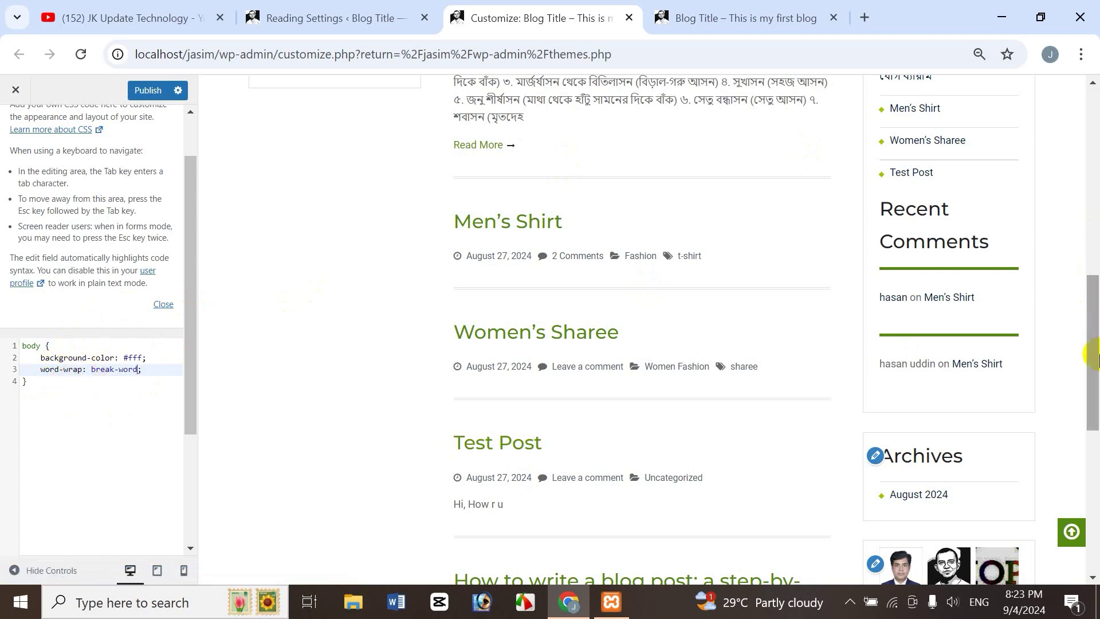
- Inspect the page title in the header banner and copy its #custom-header .page-title rule with color, font-size and font-weight
{"action": "left_click_drag", "start_coordinate": [1090, 351], "coordinate": [1088, 121]}
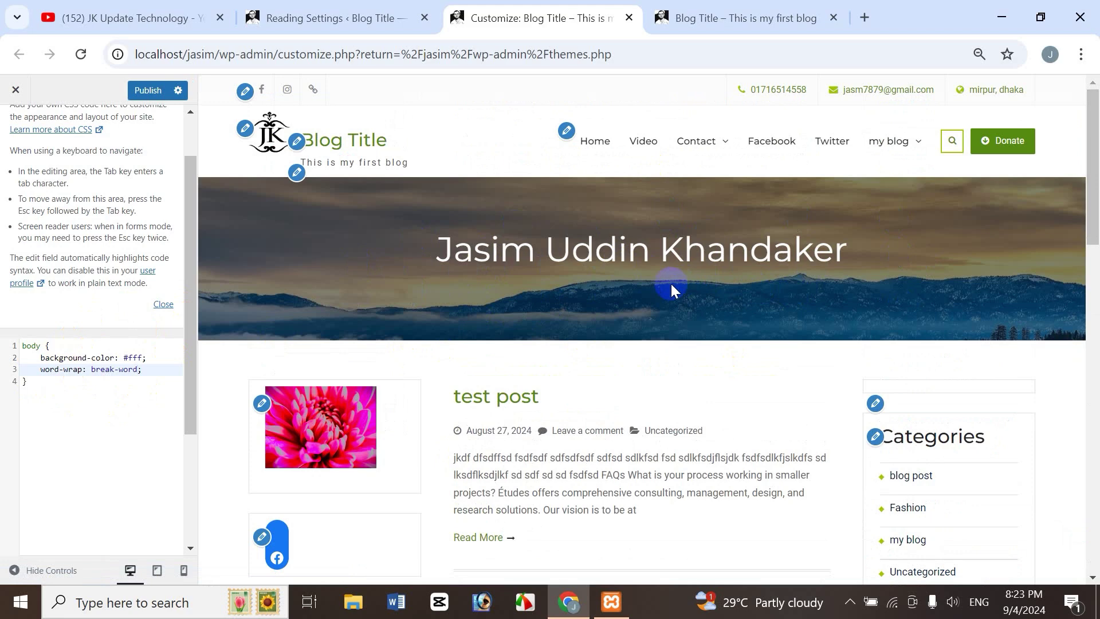
{"action": "right_click", "coordinate": [477, 256]}
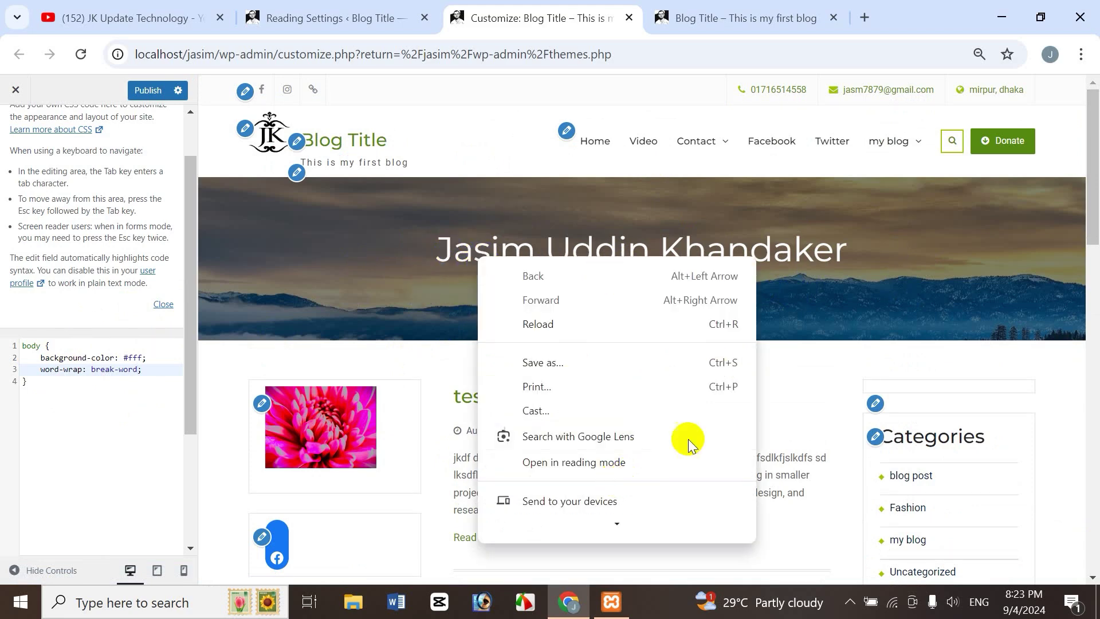
{"action": "scroll", "coordinate": [616, 513], "scroll_direction": "down", "scroll_amount": 3}
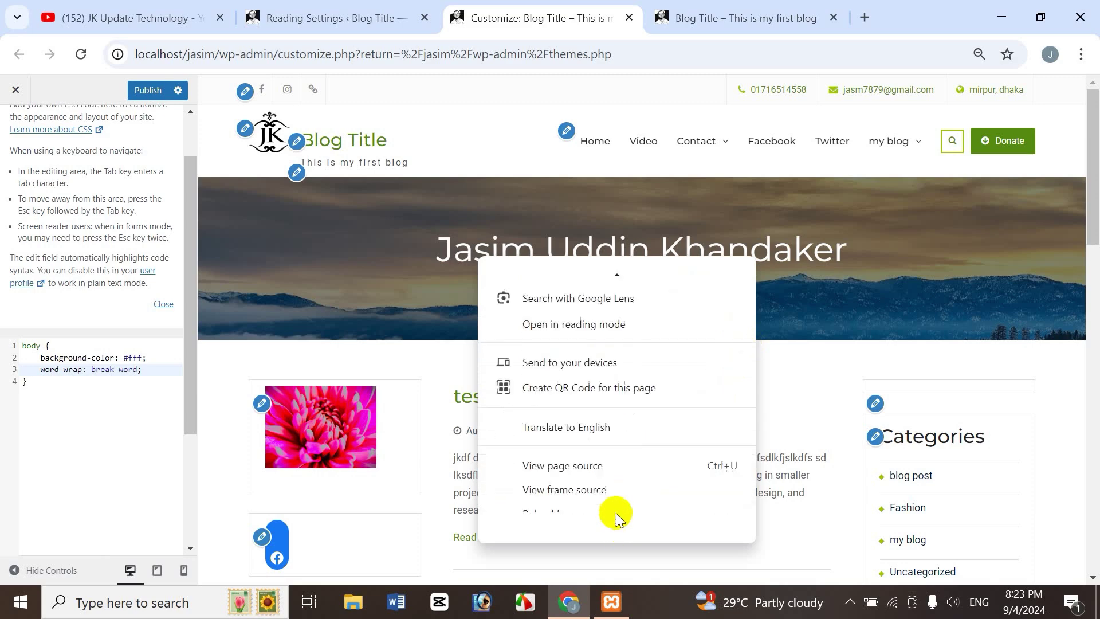
{"action": "left_click", "coordinate": [541, 525]}
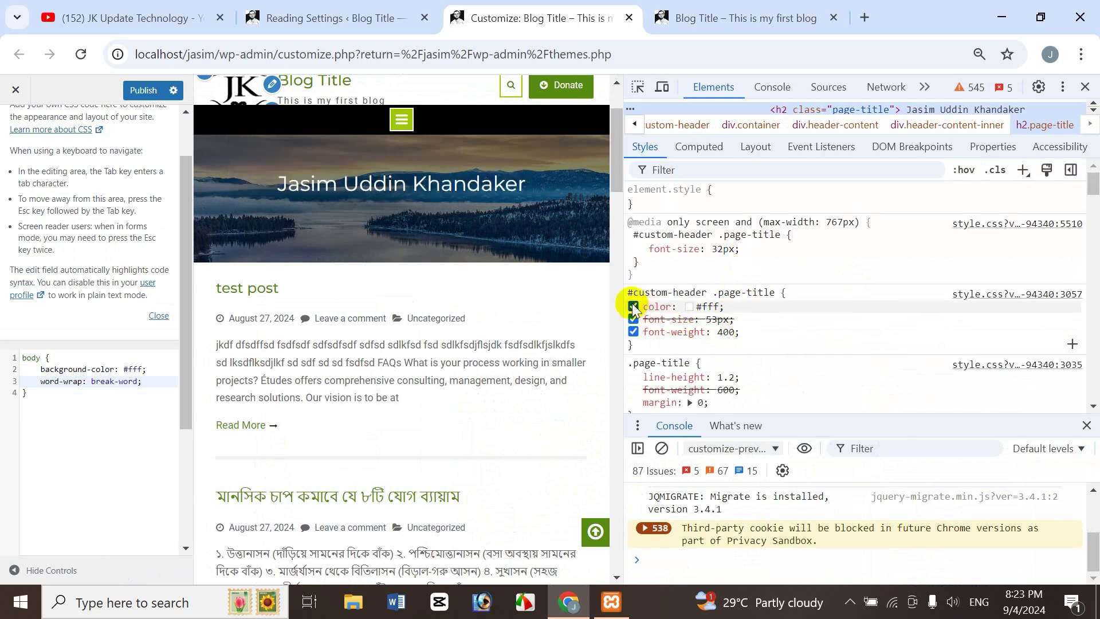
{"action": "left_click_drag", "start_coordinate": [632, 293], "coordinate": [744, 334]}
{"action": "key", "text": "ctrl+c"}
{"action": "scroll", "coordinate": [716, 344], "scroll_direction": "down", "scroll_amount": 3}
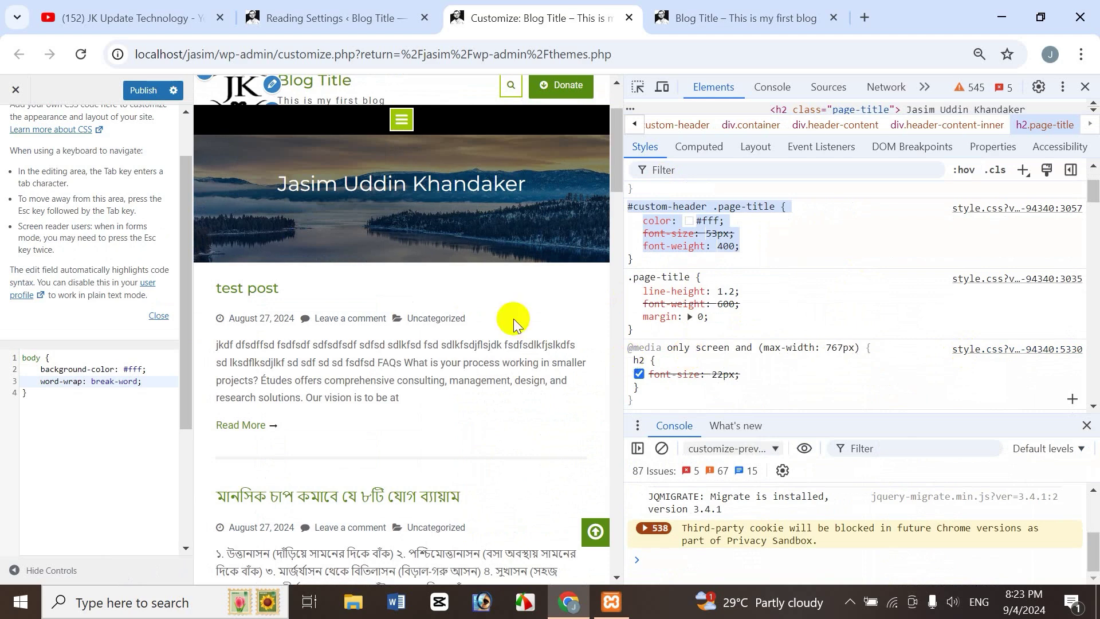
- Close the developer tools and replace the body rule in Additional CSS with the copied #custom-header .page-title rule
{"action": "left_click", "coordinate": [91, 372]}
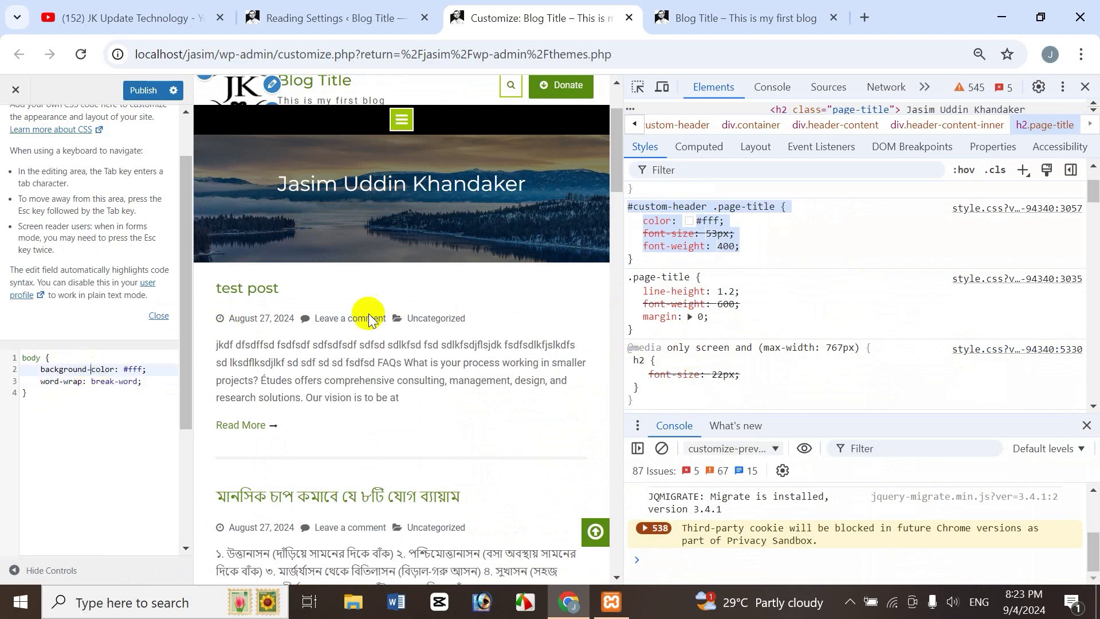
{"action": "left_click", "coordinate": [1085, 87]}
{"action": "left_click", "coordinate": [115, 392]}
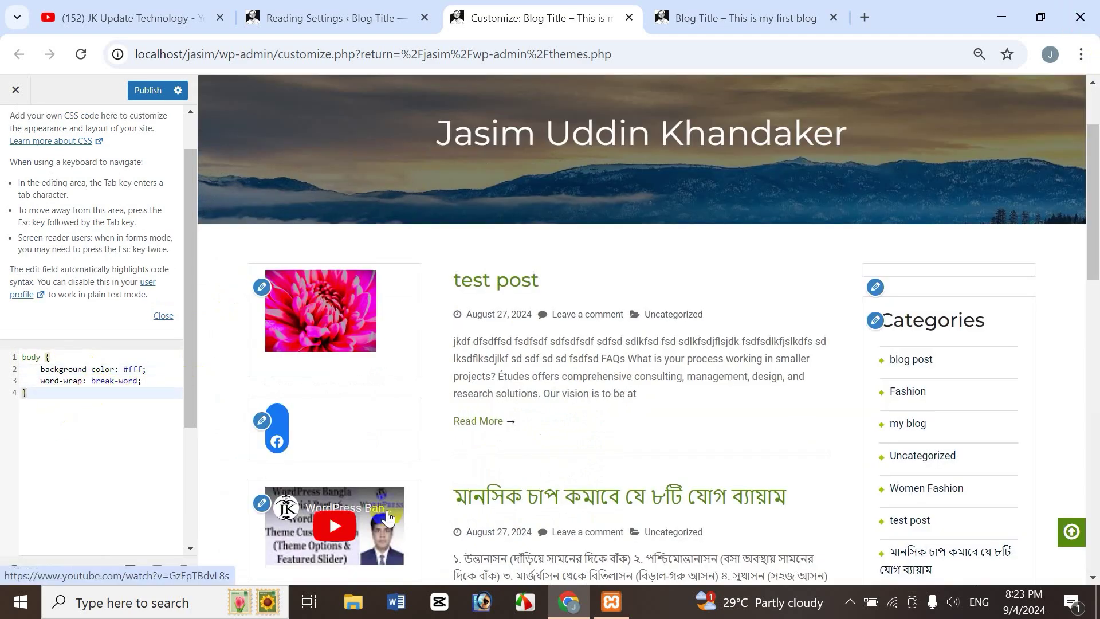
{"action": "key", "text": "ctrl+a"}
{"action": "key", "text": "BackSpace"}
{"action": "key", "text": "ctrl+v"}
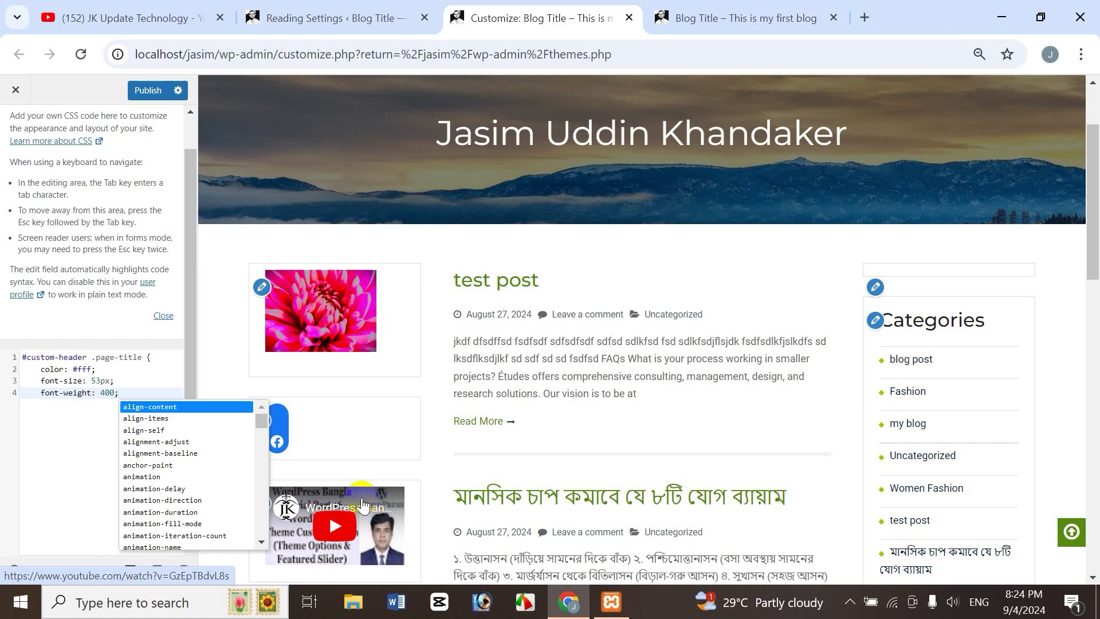
{"action": "left_click", "coordinate": [87, 381]}
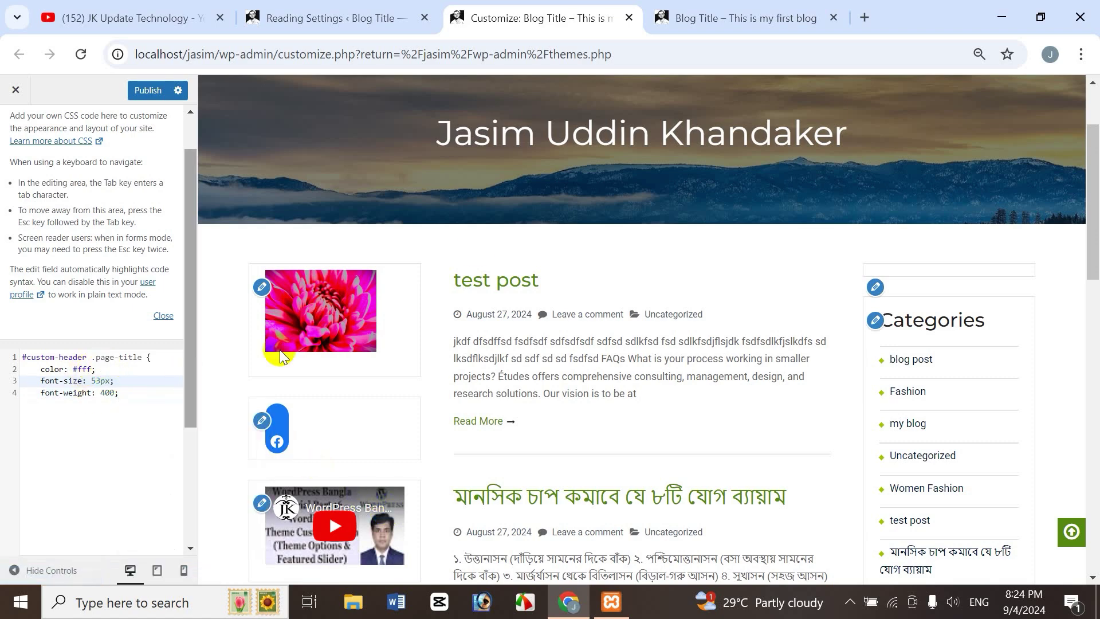
- Try #000, #0002, #0008 and #0005 as the color in the #custom-header .page-title rule
{"action": "scroll", "coordinate": [915, 201], "scroll_direction": "up", "scroll_amount": 2}
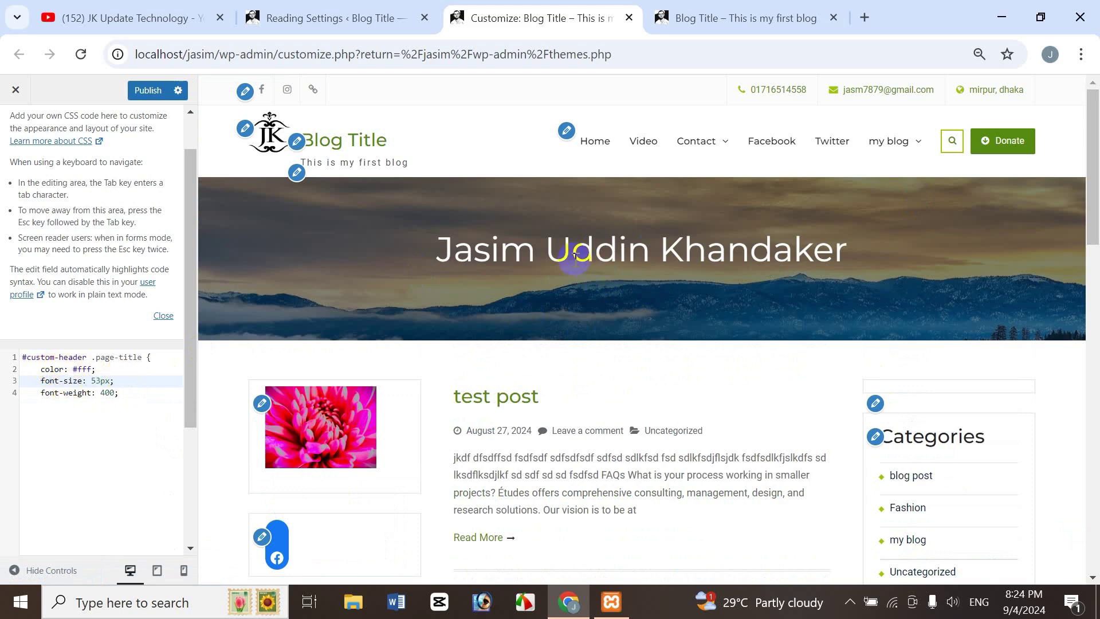
{"action": "left_click", "coordinate": [80, 369]}
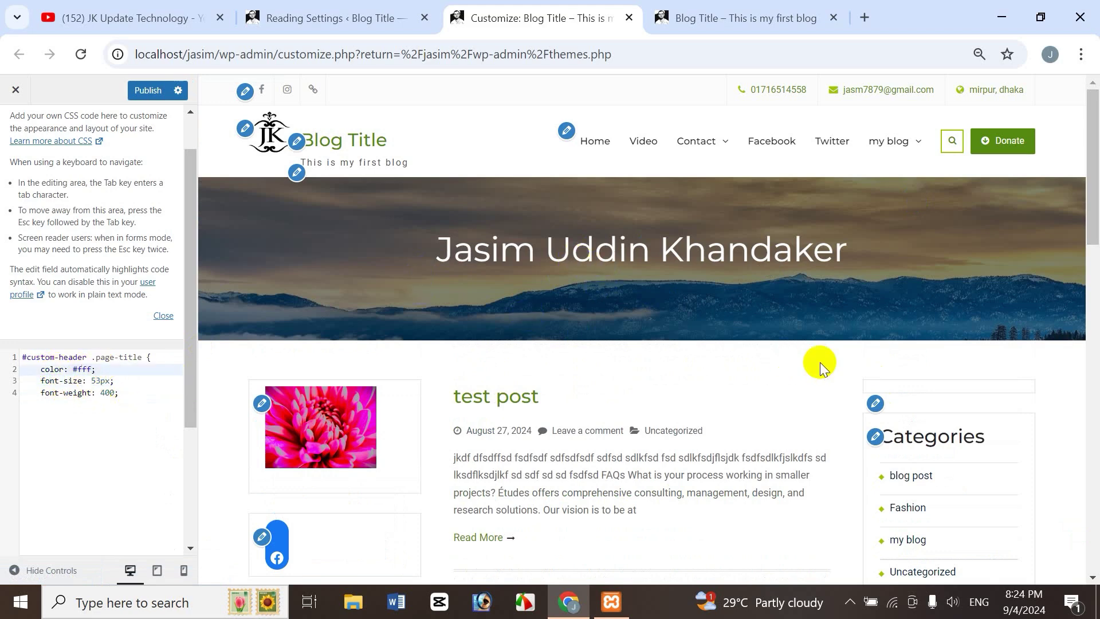
{"action": "key", "text": "BackSpace"}
{"action": "key", "text": "BackSpace"}
{"action": "type", "text": "000"}
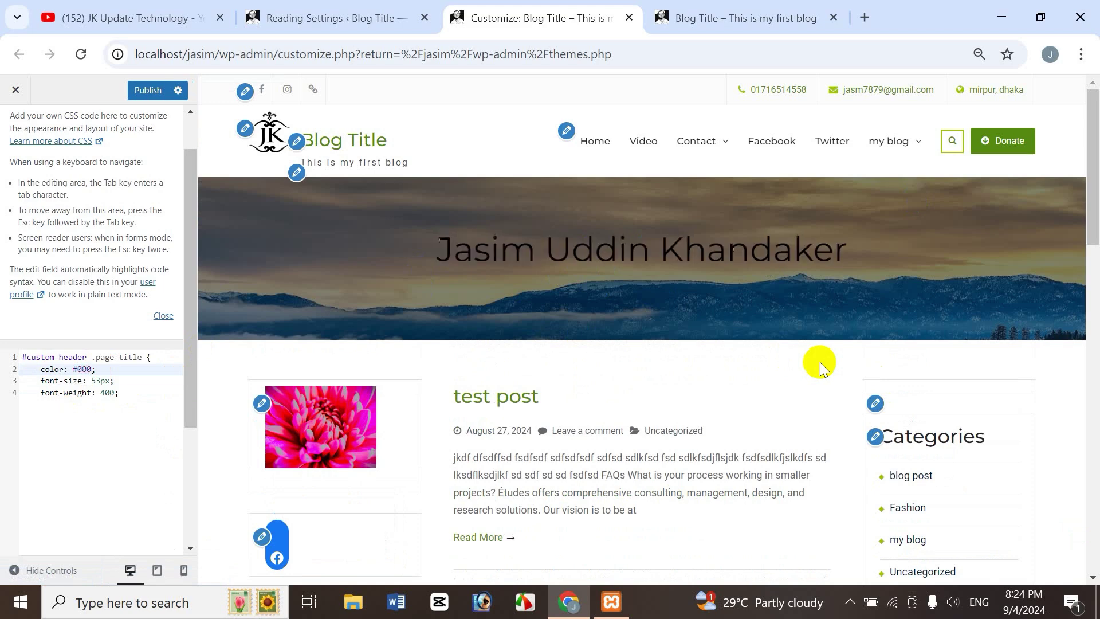
{"action": "type", "text": "2"}
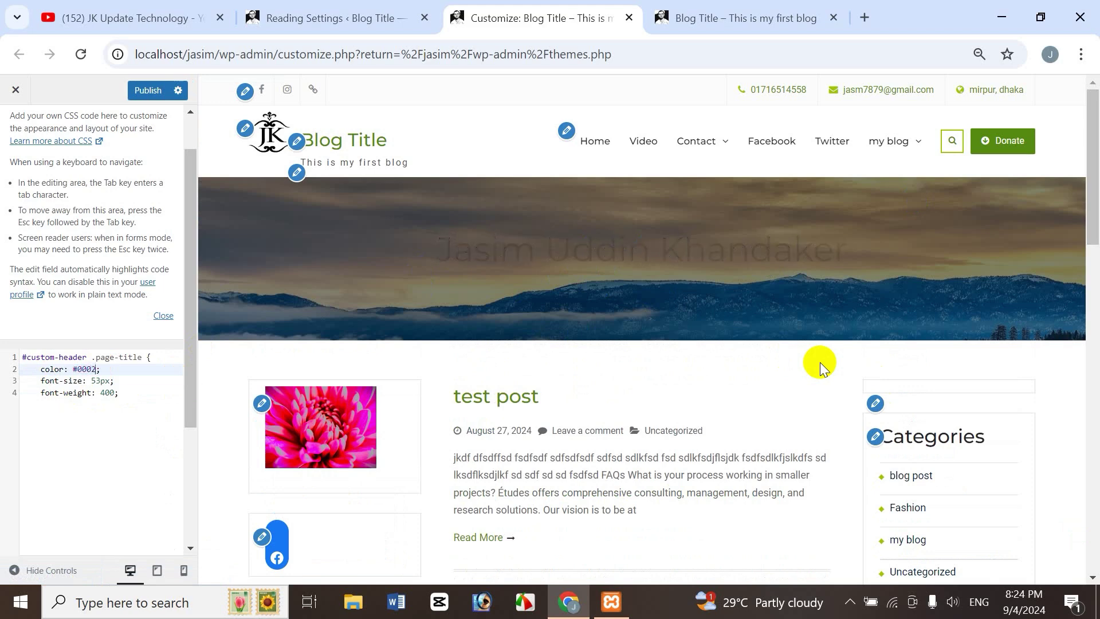
{"action": "key", "text": "BackSpace"}
{"action": "type", "text": "8"}
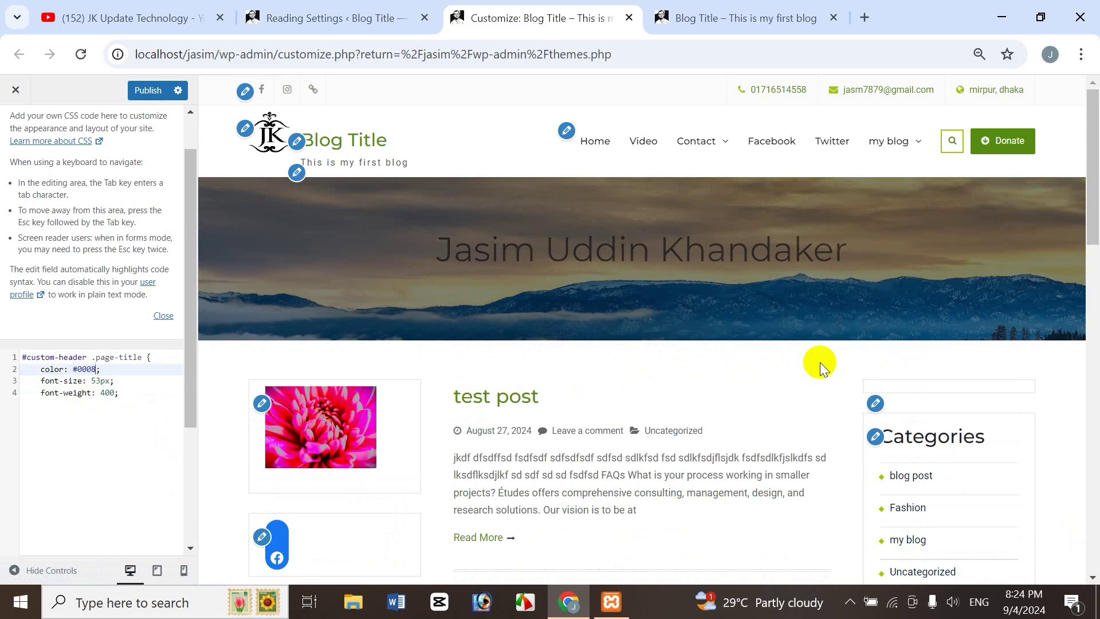
{"action": "key", "text": "BackSpace"}
{"action": "type", "text": "5"}
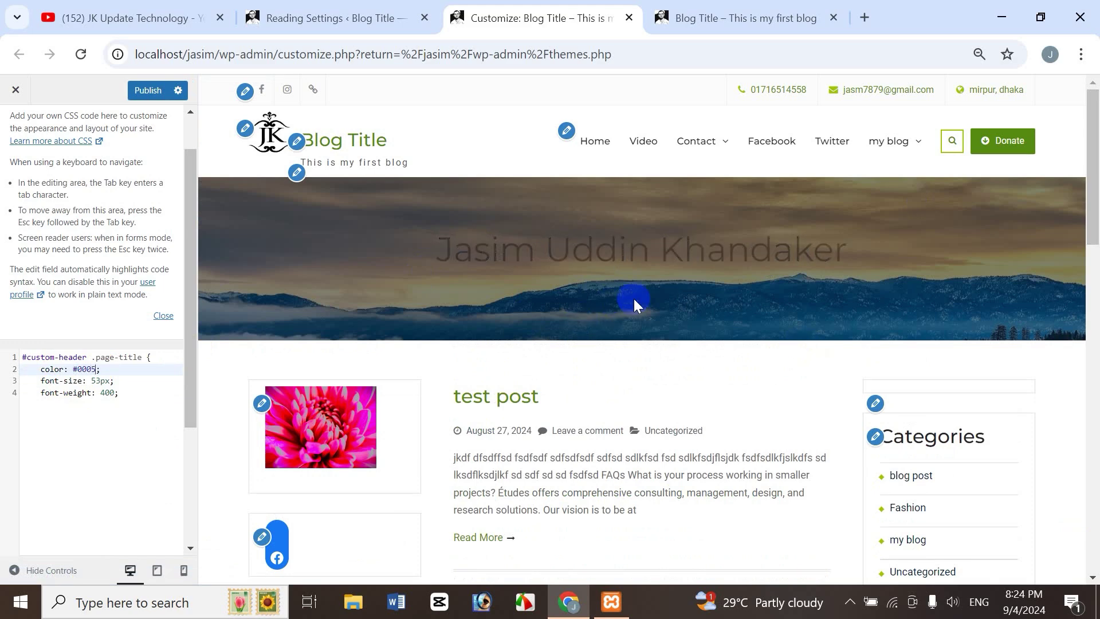
- Set the color in the #custom-header .page-title rule back to #fff
{"action": "key", "text": "BackSpace"}
{"action": "key", "text": "BackSpace"}
{"action": "key", "text": "BackSpace"}
{"action": "key", "text": "BackSpace"}
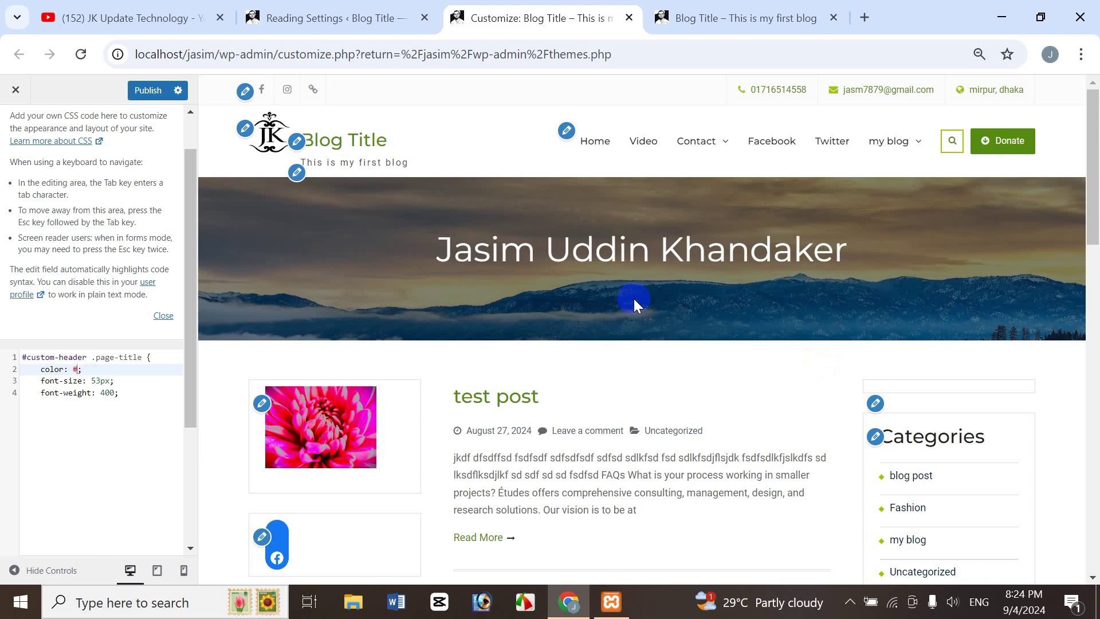
{"action": "type", "text": "fff"}
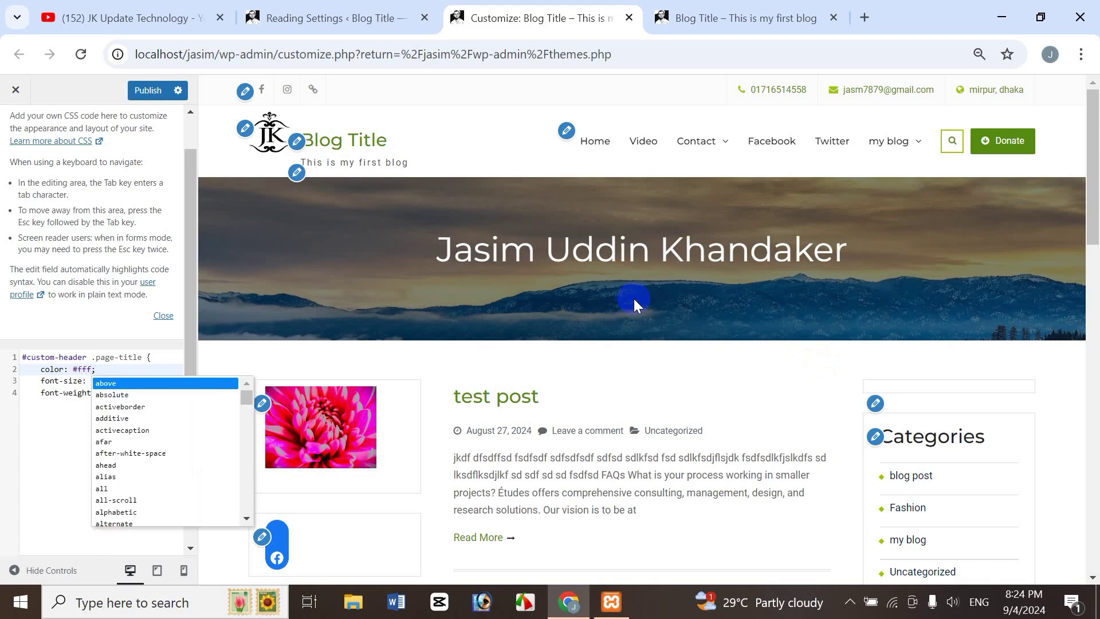
{"action": "left_click", "coordinate": [74, 382]}
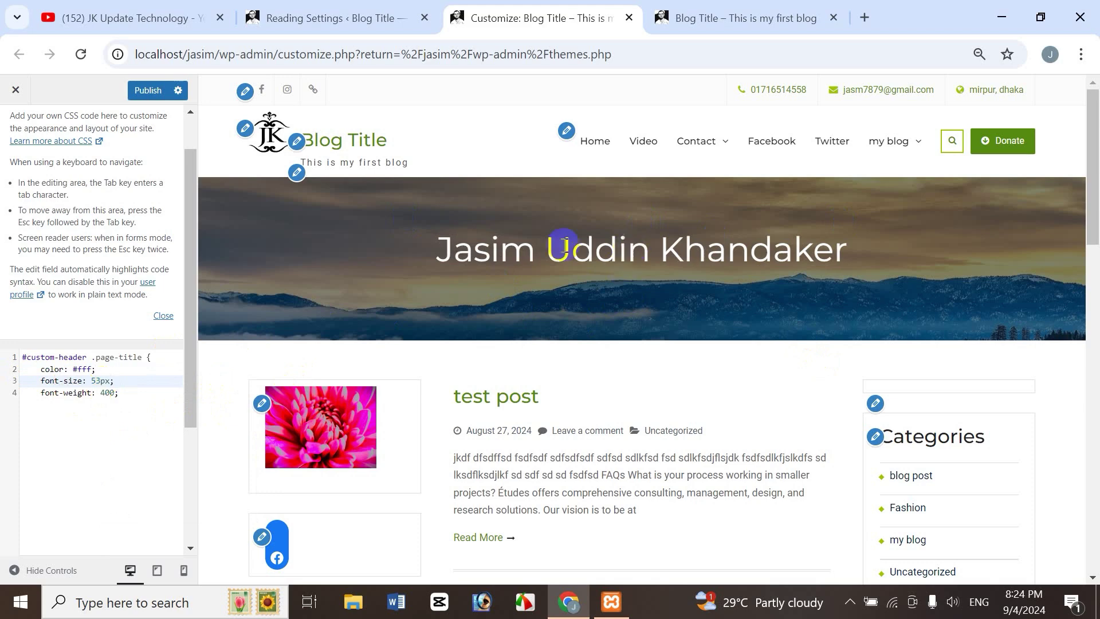
- Try 80px and 50px as the font-size in the #custom-header .page-title rule
{"action": "left_click", "coordinate": [94, 381]}
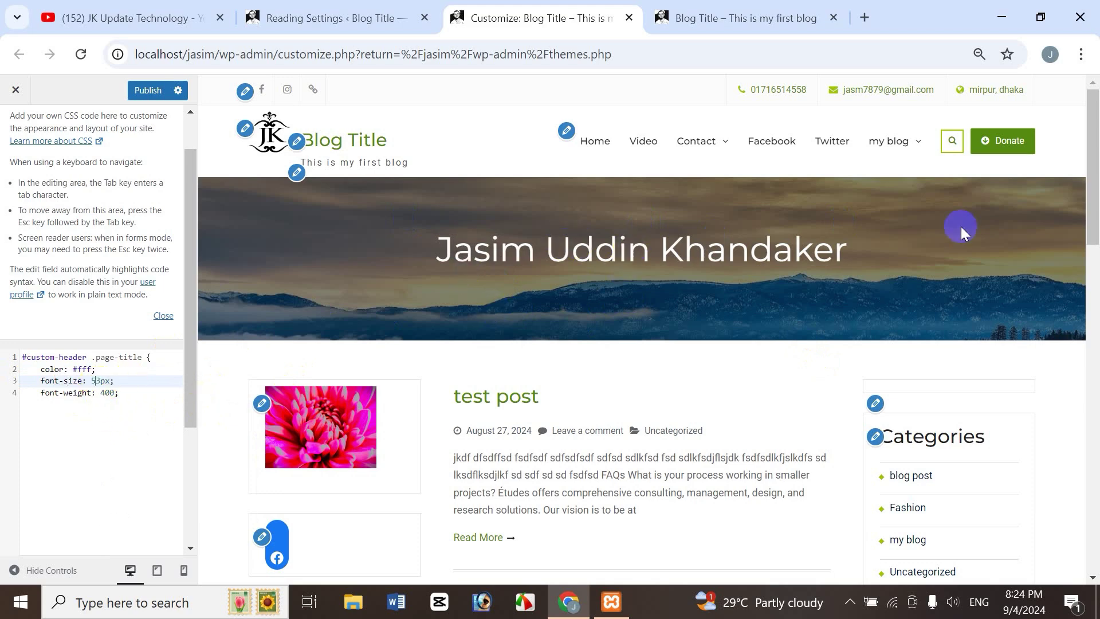
{"action": "key", "text": "BackSpace"}
{"action": "key", "text": "Delete"}
{"action": "type", "text": "80"}
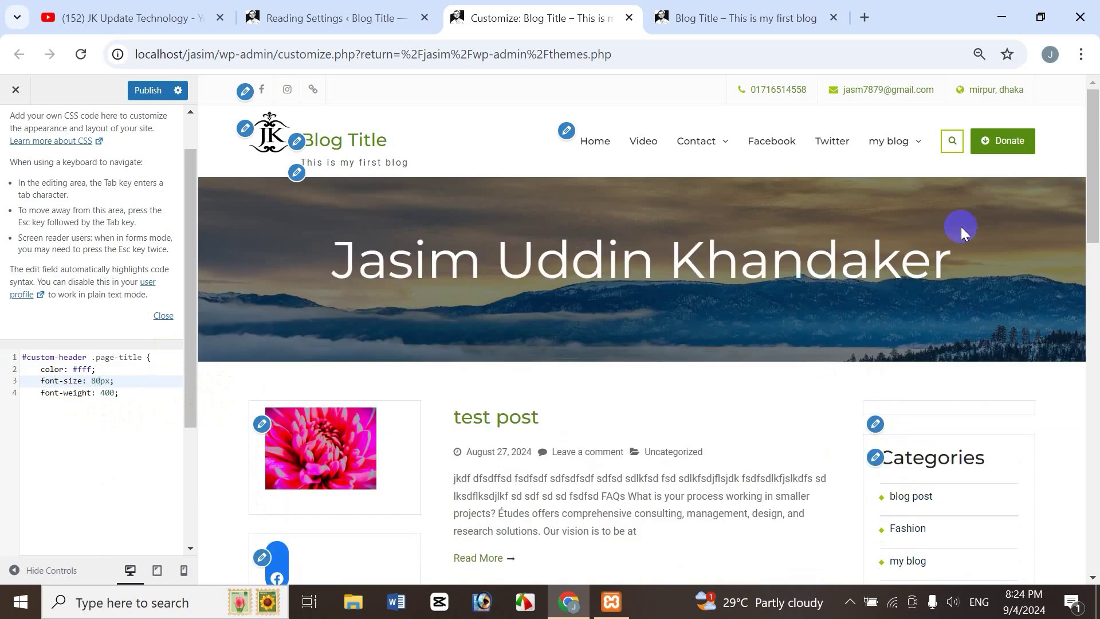
{"action": "key", "text": "BackSpace"}
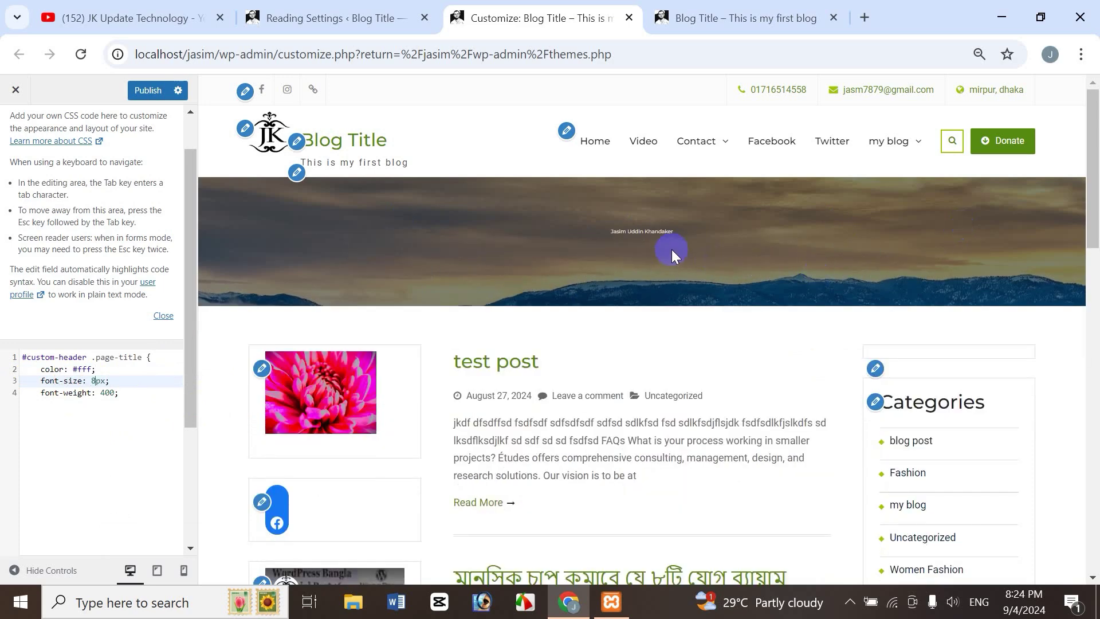
{"action": "key", "text": "BackSpace"}
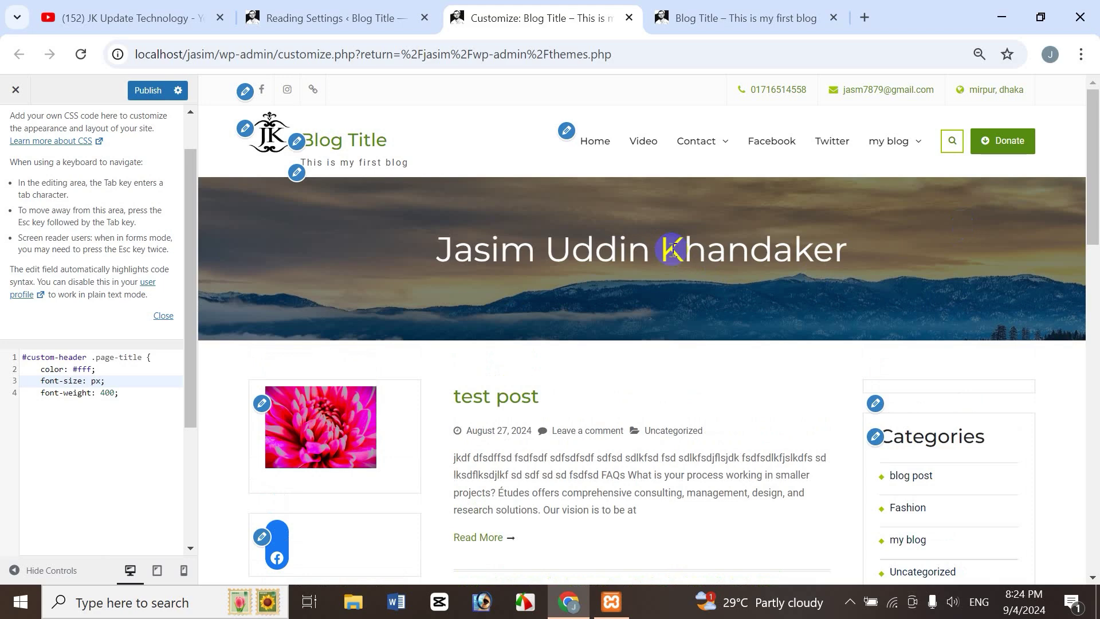
{"action": "type", "text": "50"}
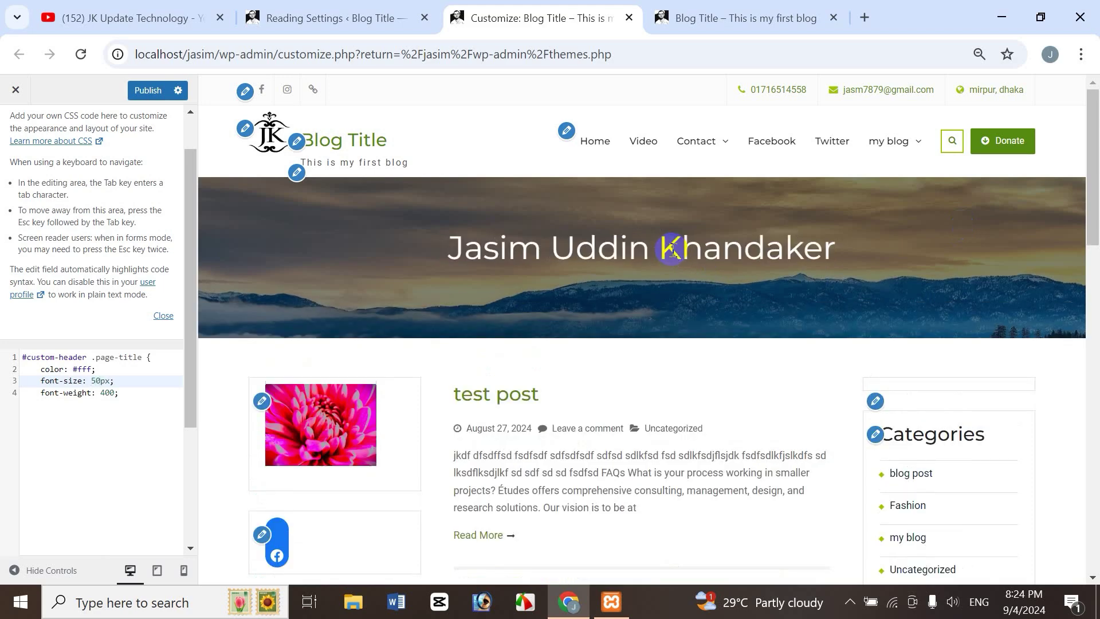
- Set the font-size in the #custom-header .page-title rule to 40px
{"action": "key", "text": "BackSpace"}
{"action": "key", "text": "BackSpace"}
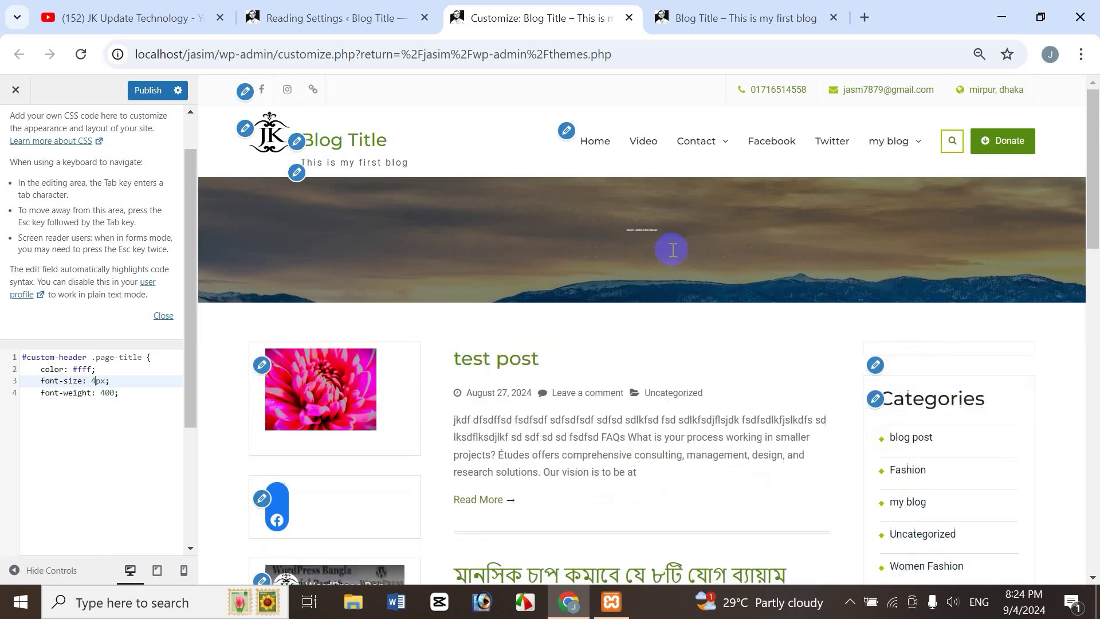
{"action": "type", "text": "40"}
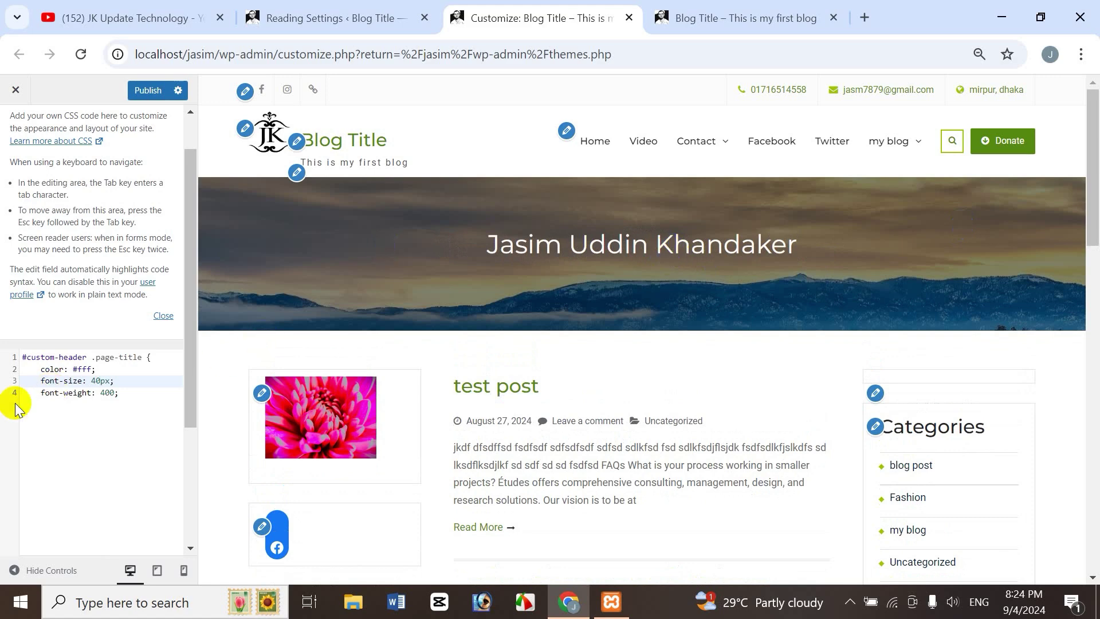
- Try 800 and 100 as the font-weight in the #custom-header .page-title rule, and set it to 900
{"action": "left_click", "coordinate": [105, 393]}
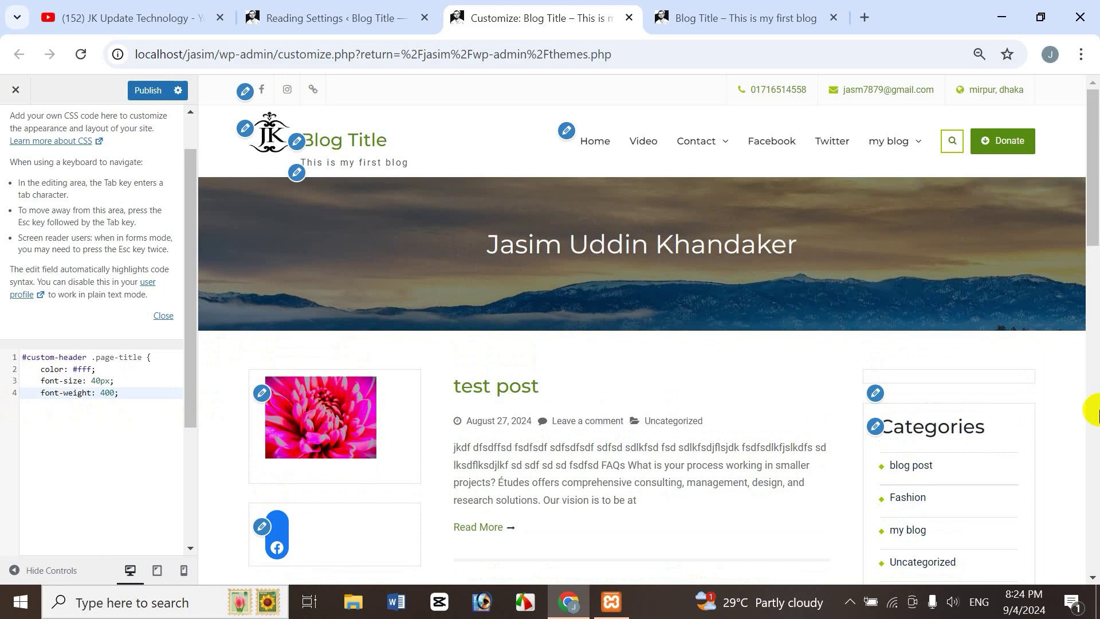
{"action": "key", "text": "BackSpace"}
{"action": "type", "text": "8"}
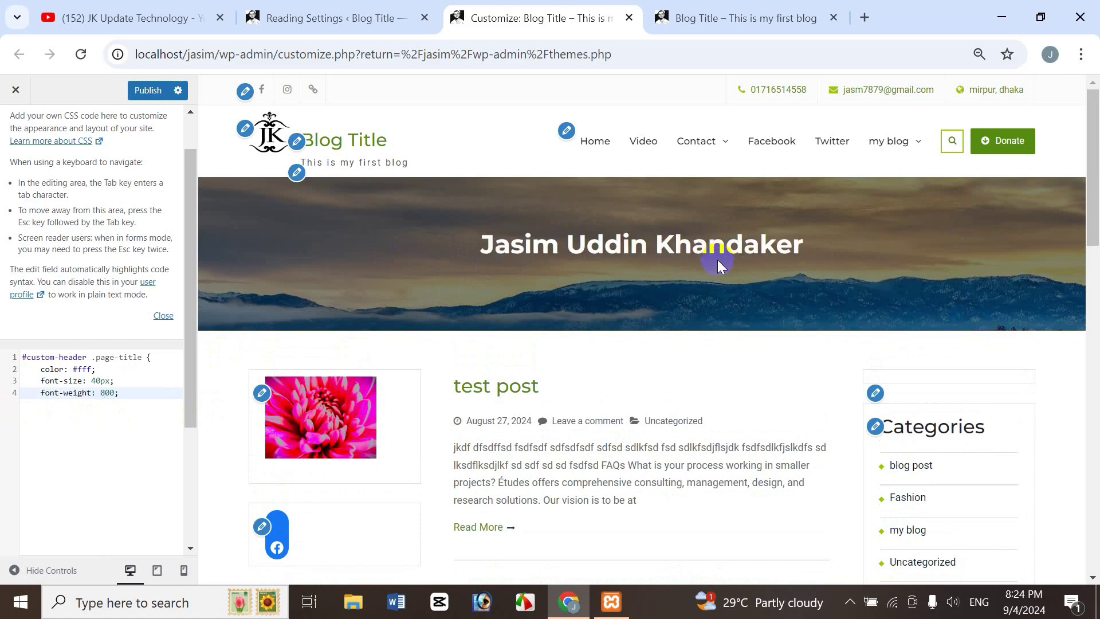
{"action": "key", "text": "BackSpace"}
{"action": "type", "text": "1"}
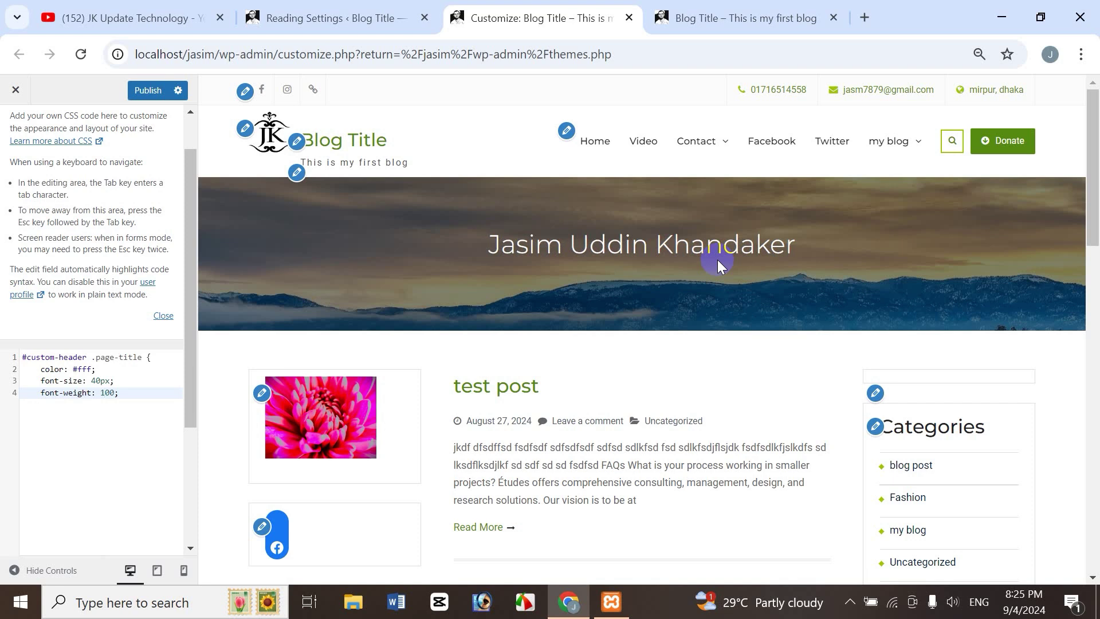
{"action": "key", "text": "BackSpace"}
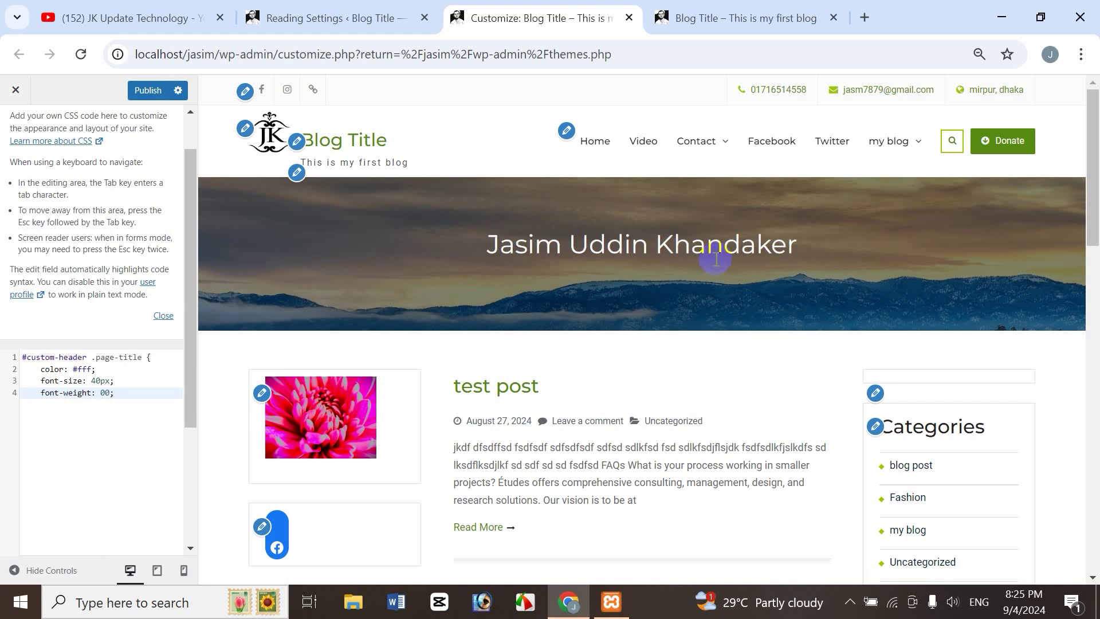
{"action": "type", "text": "9"}
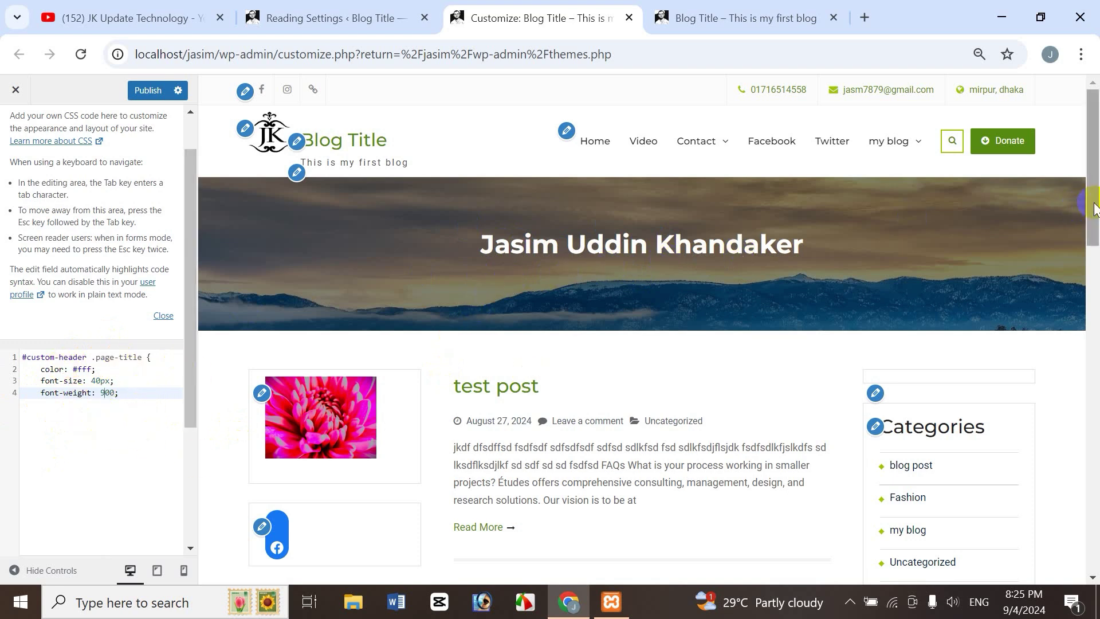
- Publish the Additional CSS changes made to the header page title in the Customizer
{"action": "scroll", "coordinate": [1095, 217], "scroll_direction": "down", "scroll_amount": 1}
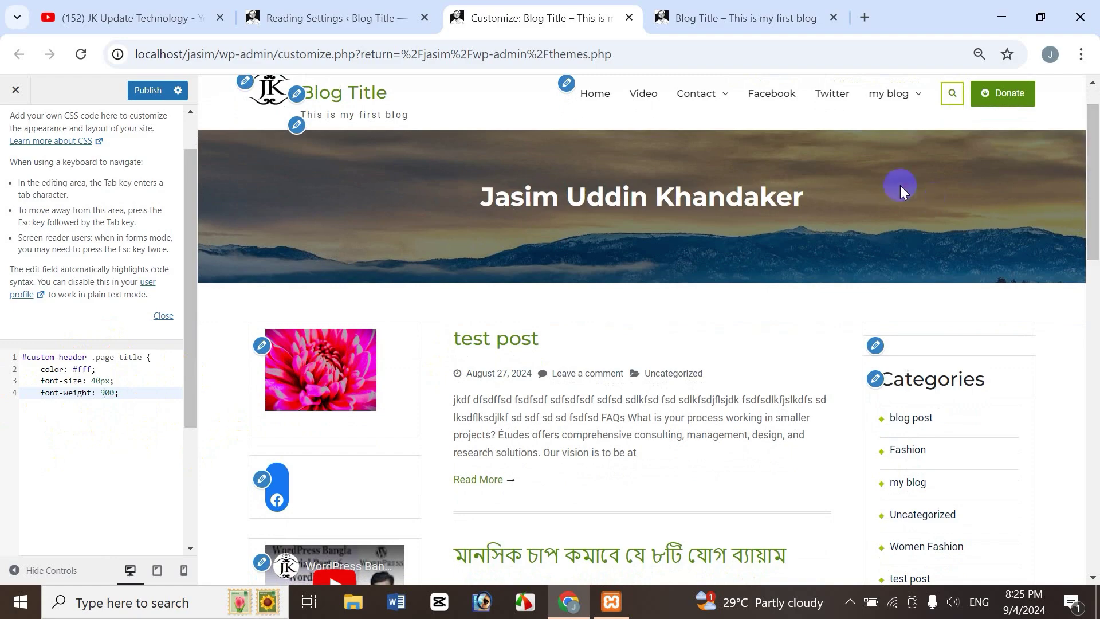
{"action": "left_click_drag", "start_coordinate": [1095, 277], "coordinate": [1094, 240]}
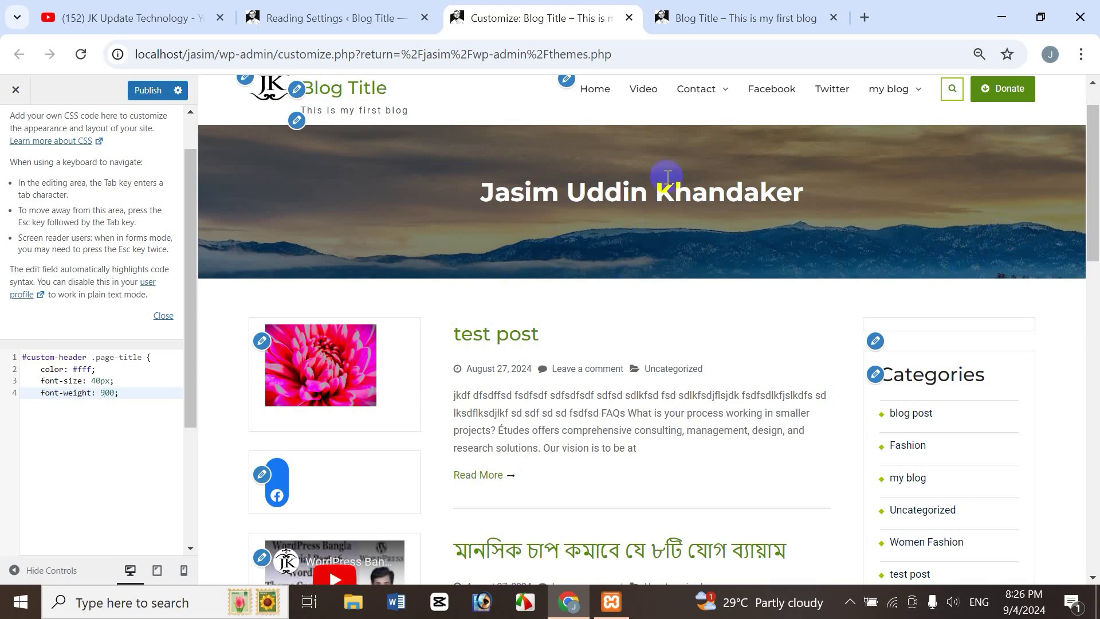
{"action": "left_click", "coordinate": [720, 23]}
{"action": "left_click", "coordinate": [534, 19]}
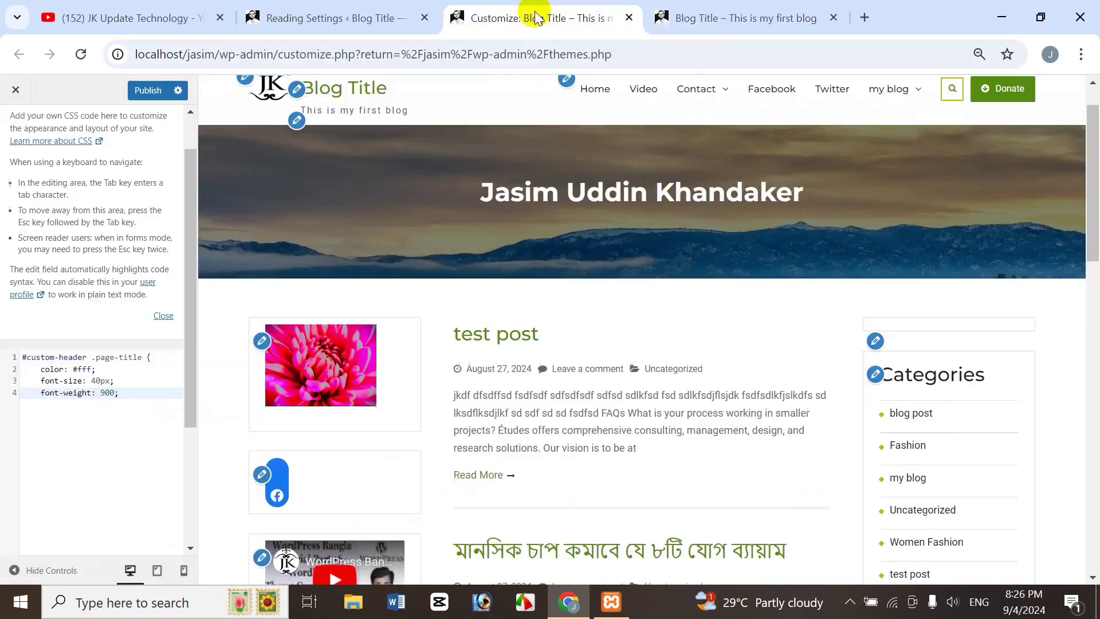
{"action": "left_click", "coordinate": [150, 90]}
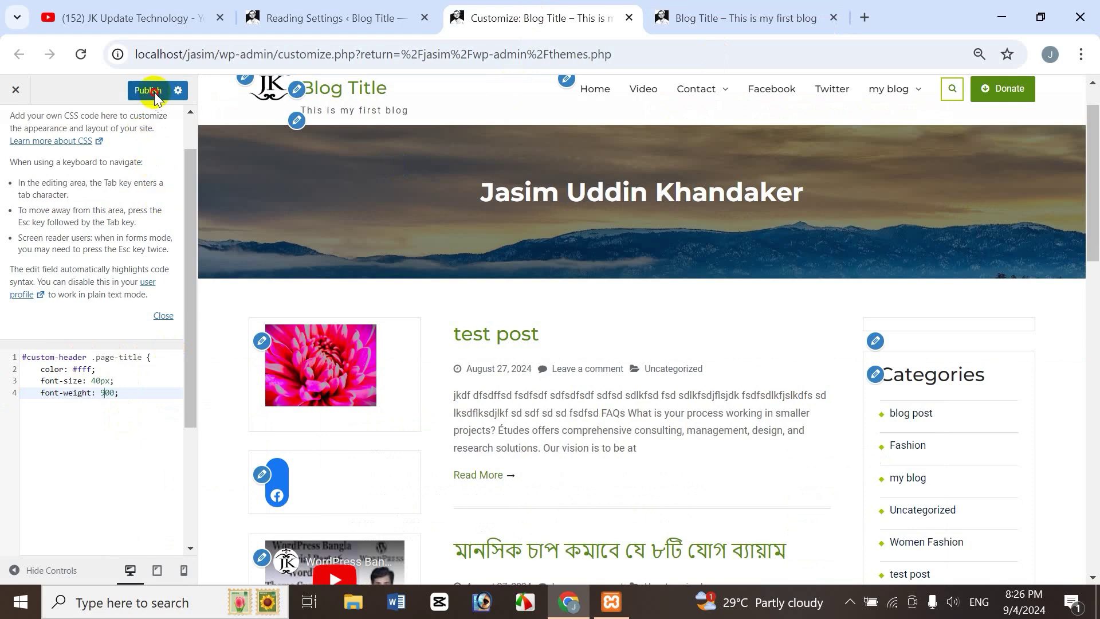
- Reload the live blog at localhost/jasim/ and compare its header title with the Customizer preview
{"action": "left_click", "coordinate": [658, 18]}
{"action": "left_click", "coordinate": [81, 55]}
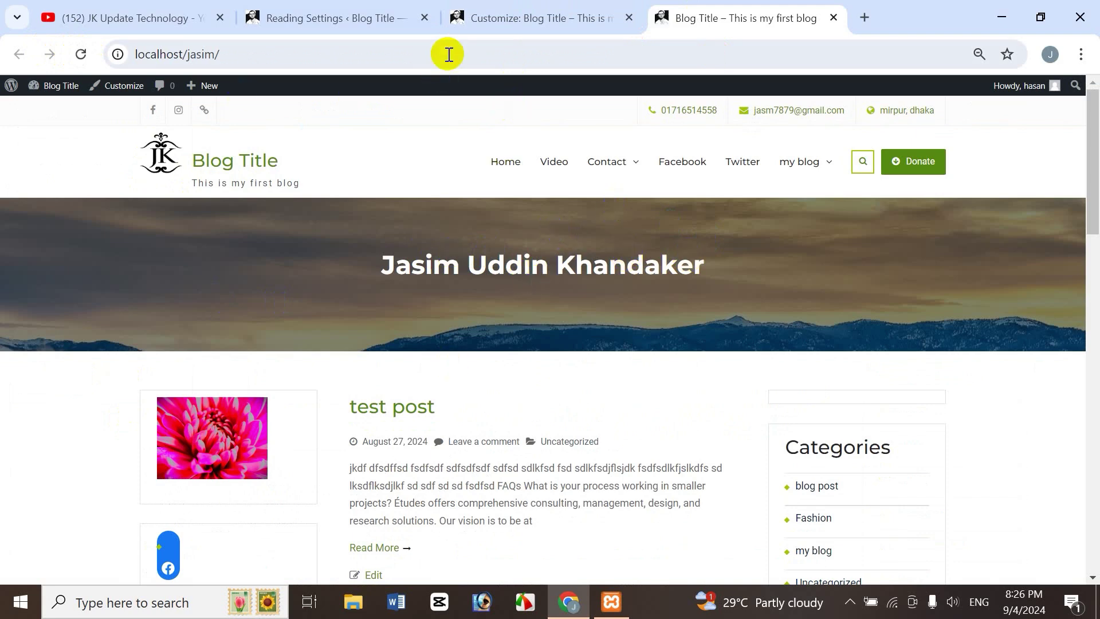
{"action": "left_click", "coordinate": [481, 22]}
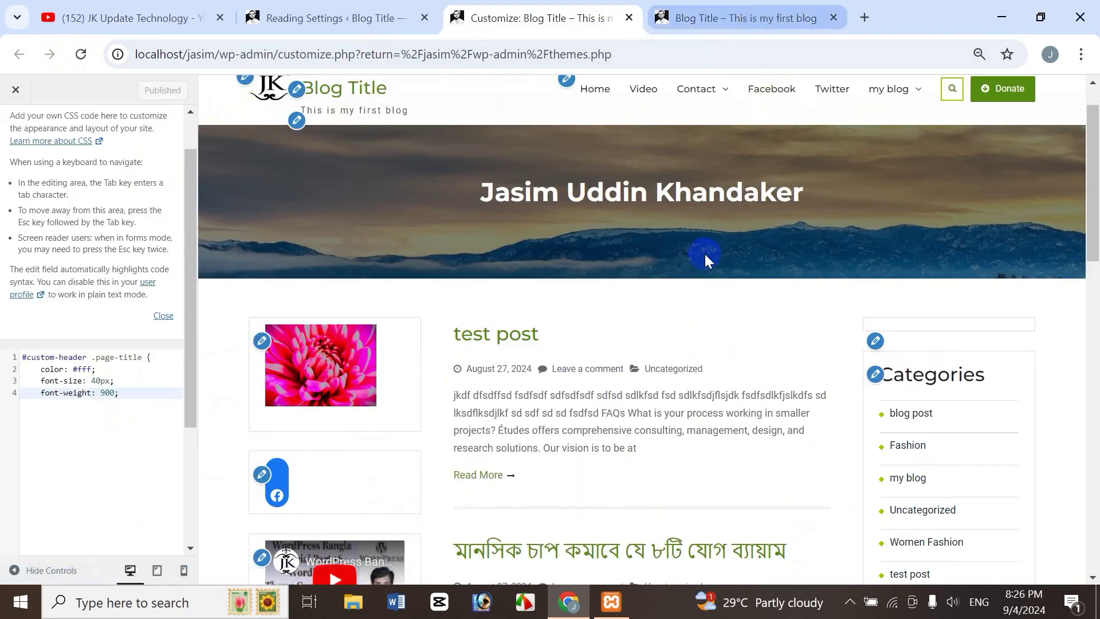
{"action": "left_click", "coordinate": [690, 26]}
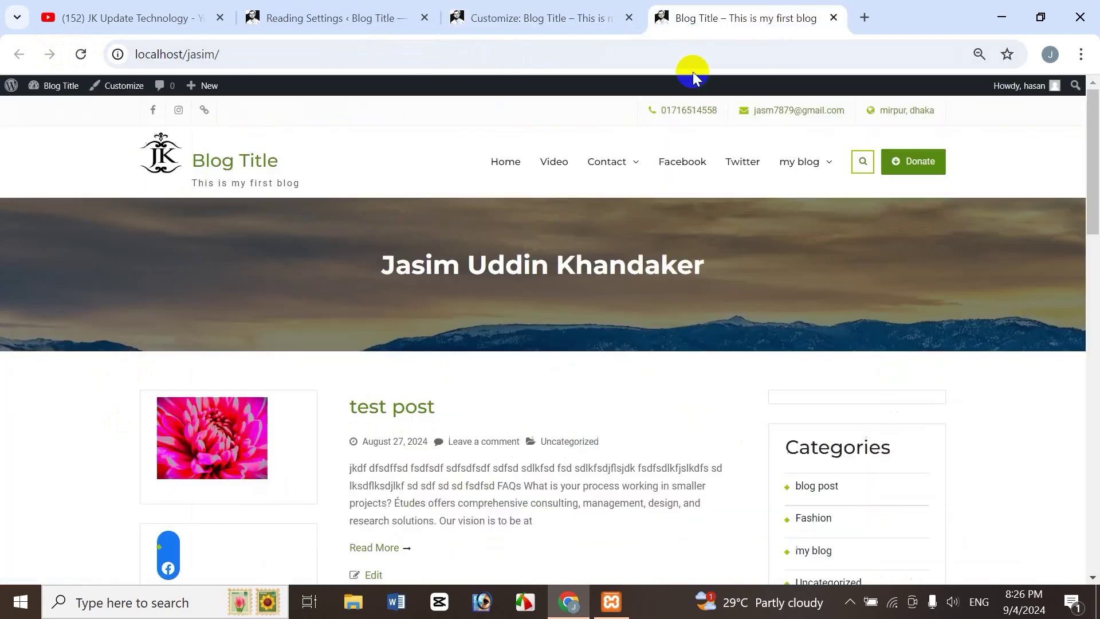
{"action": "left_click", "coordinate": [491, 18]}
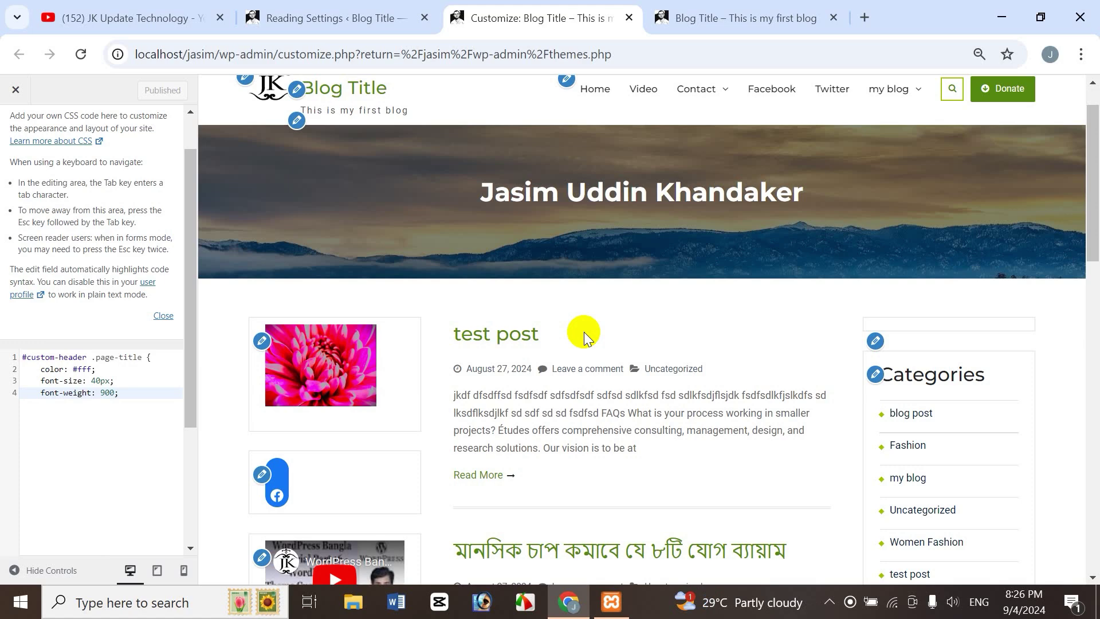
- Switch to the JK Update Technology channel's videos page on YouTube
{"action": "left_click", "coordinate": [125, 19]}
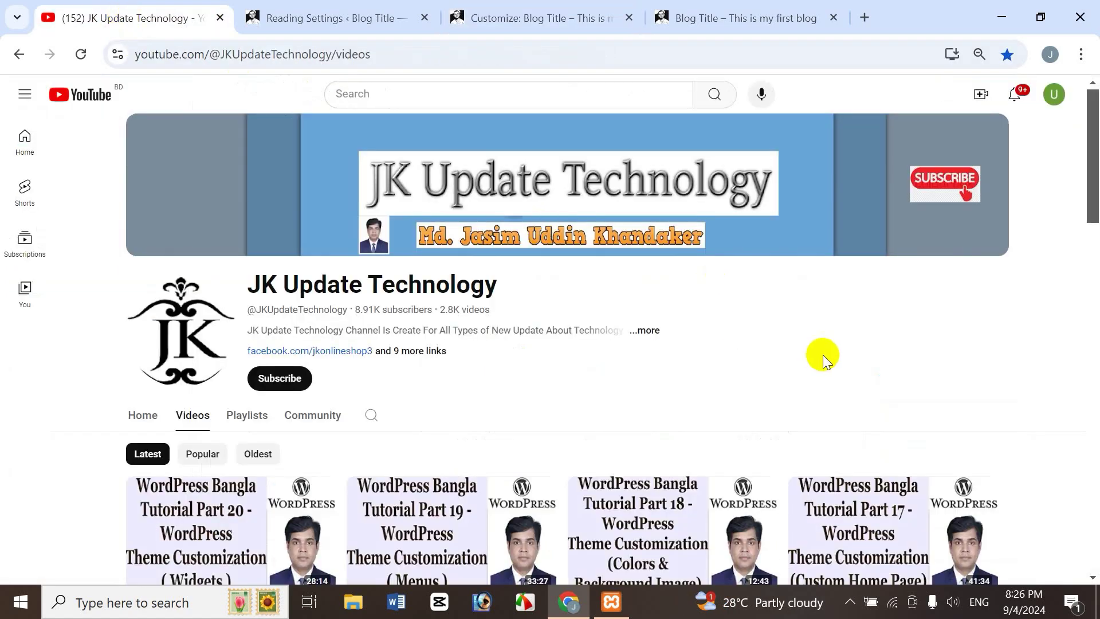